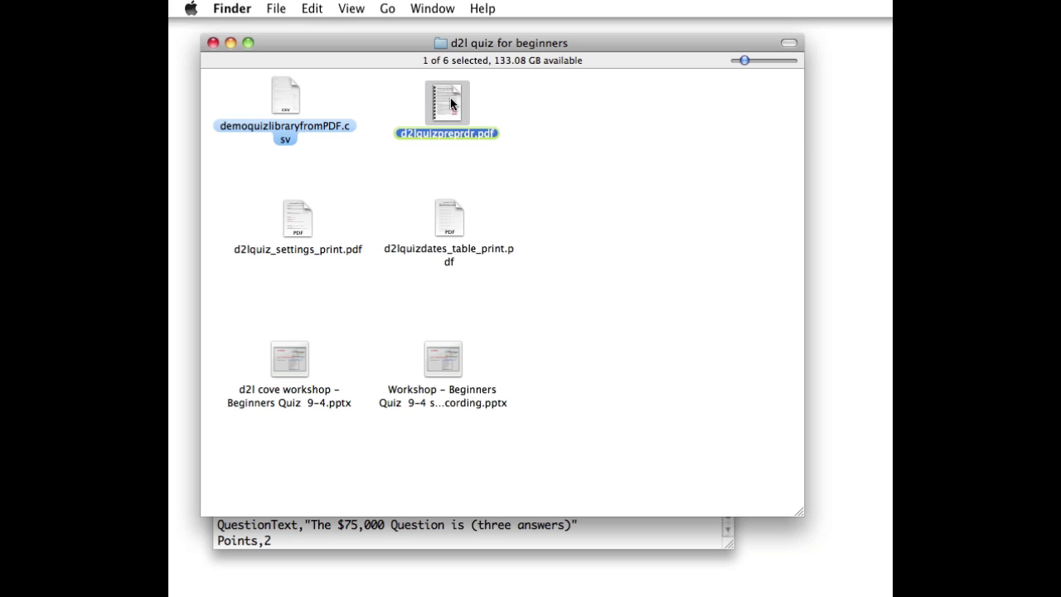
# Preview d2lquizpreprdr.pdf and look through its instructions, Question Collection and question type pages up to Multiple Select
pyautogui.press('space')
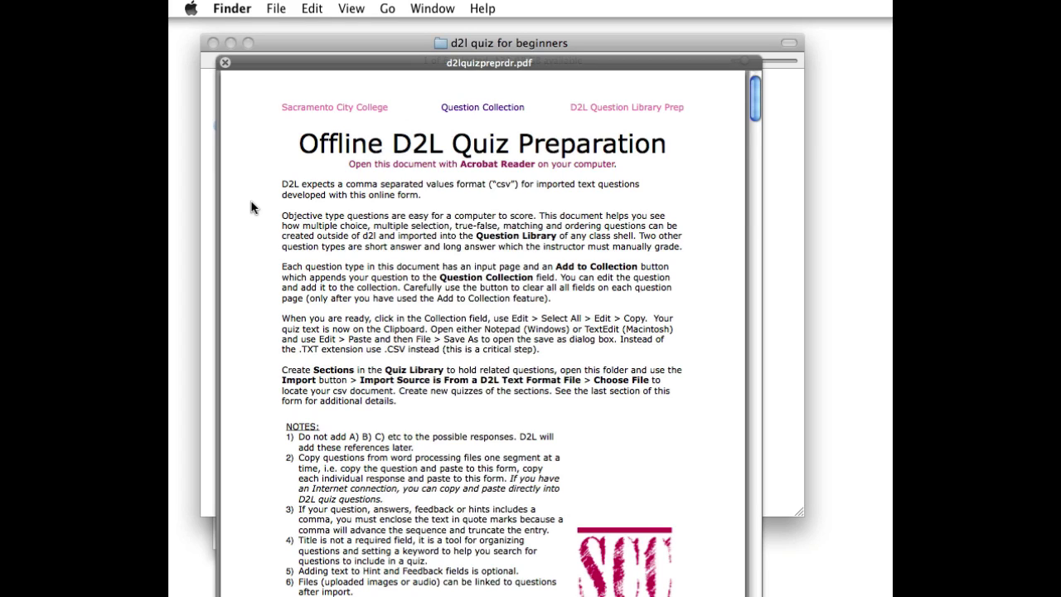
pyautogui.scroll(-15, 253, 207)
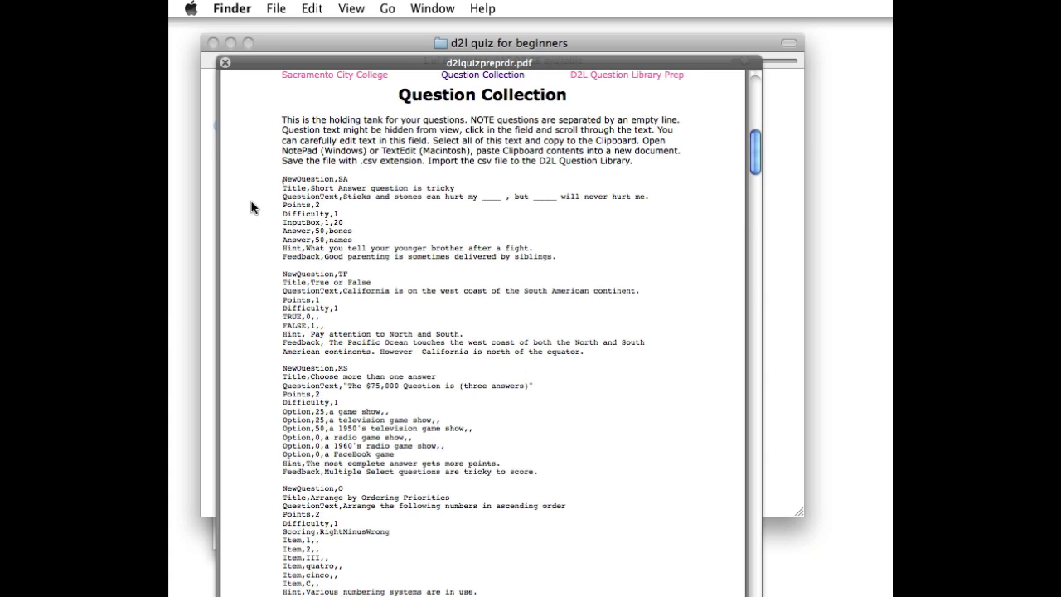
pyautogui.scroll(-15, 253, 207)
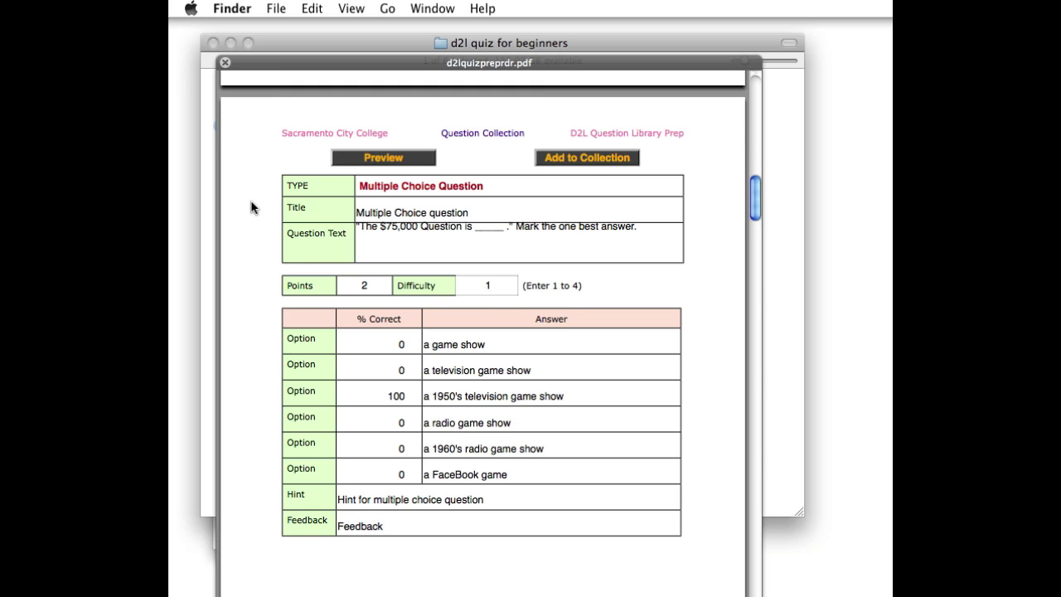
pyautogui.scroll(-15, 252, 207)
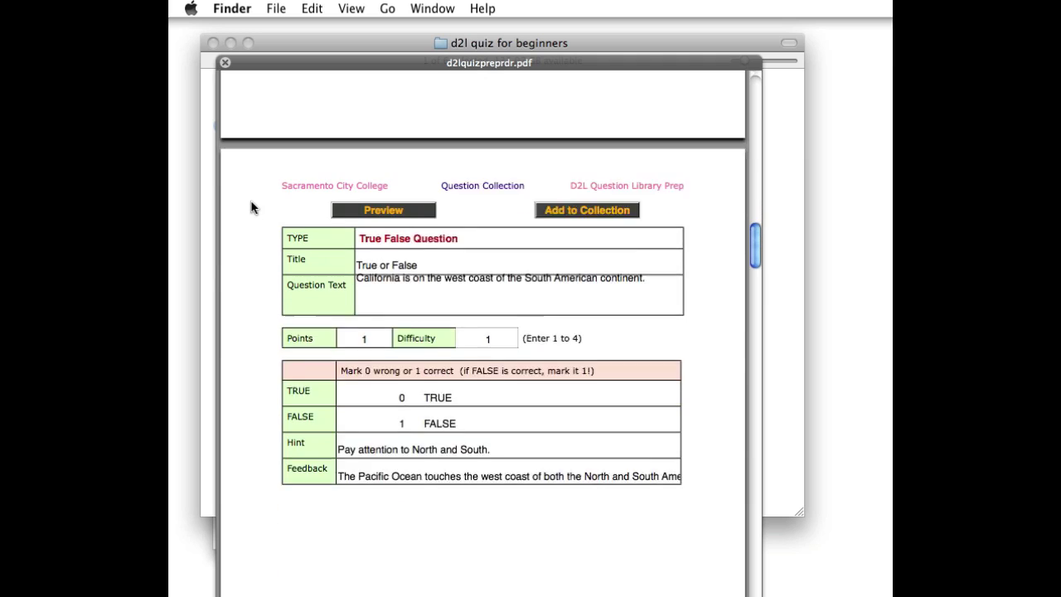
pyautogui.scroll(-15, 252, 207)
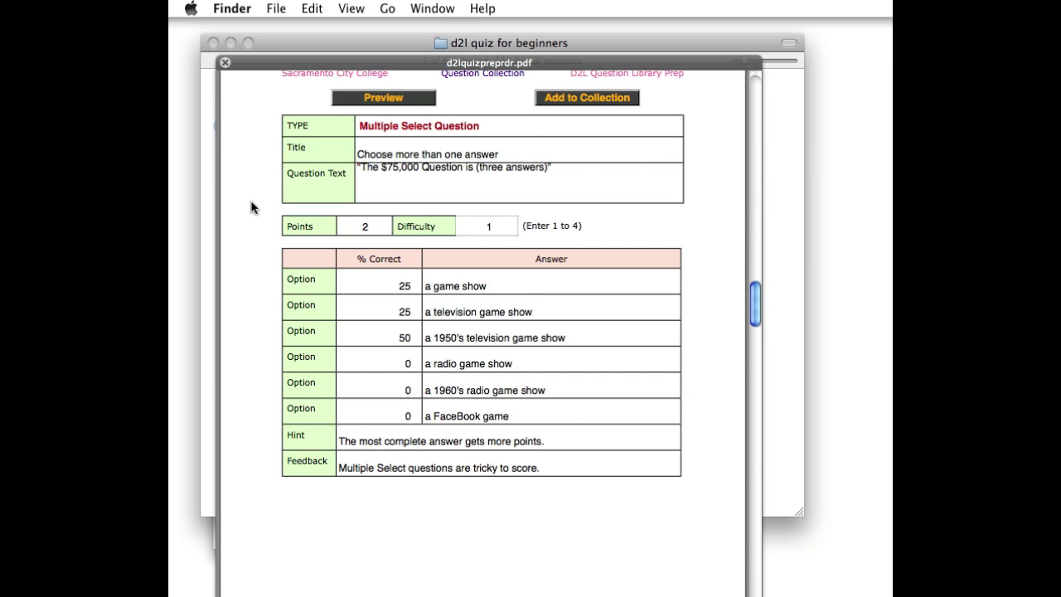
pyautogui.press('space')
# Preview demoquizlibraryfromPDF.csv and look through its question rows down to the matching question
pyautogui.click(289, 104)
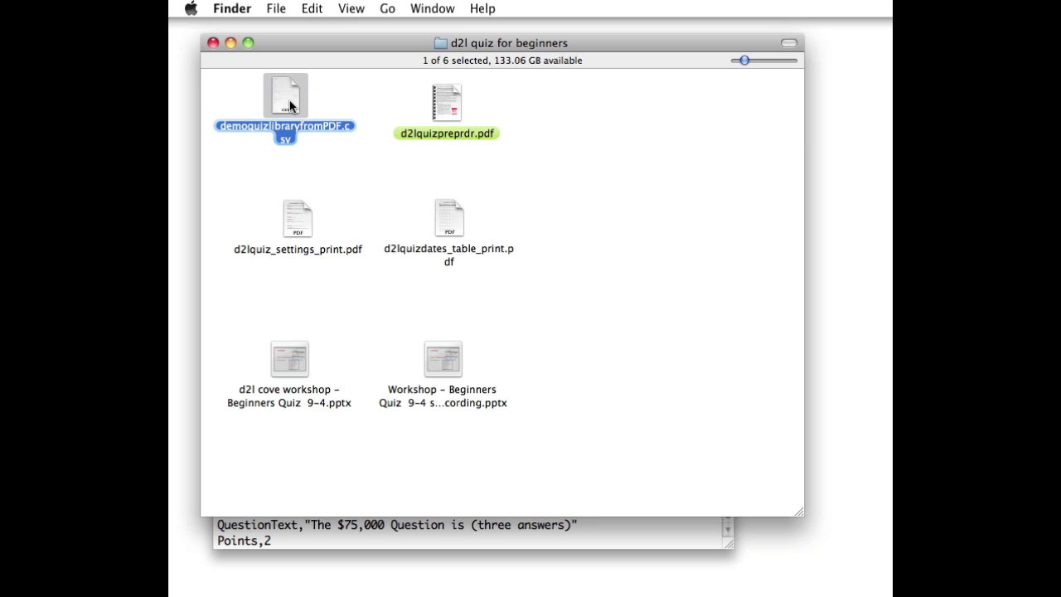
pyautogui.press('space')
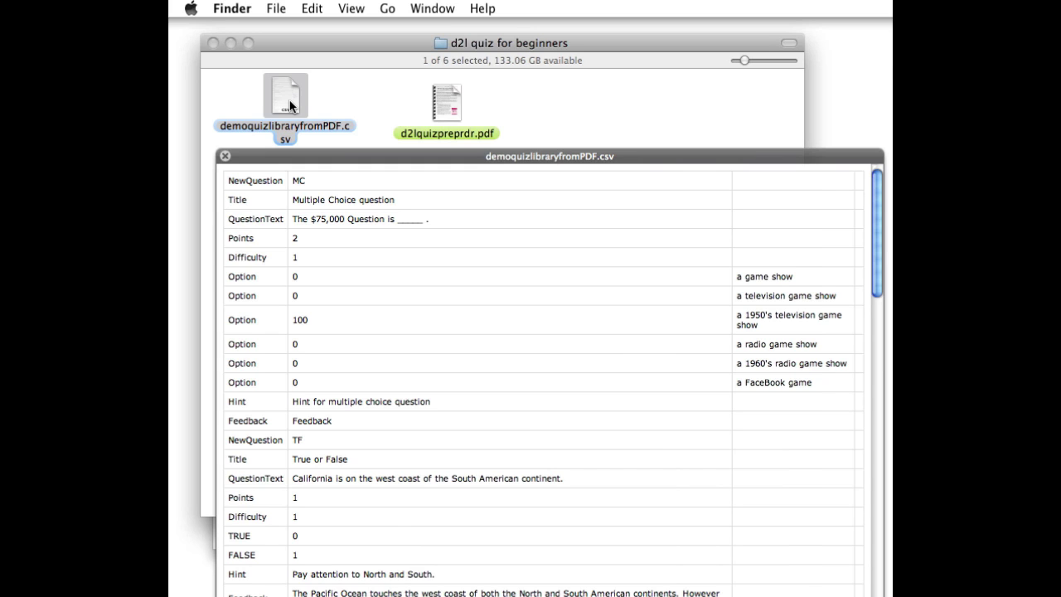
pyautogui.scroll(-10, 378, 279)
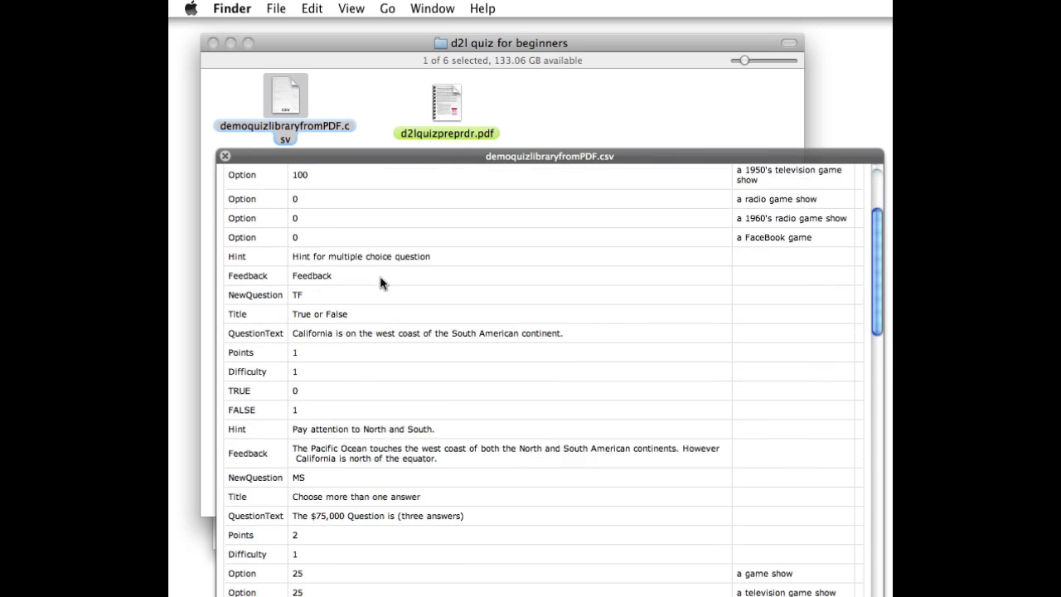
pyautogui.scroll(-8, 380, 282)
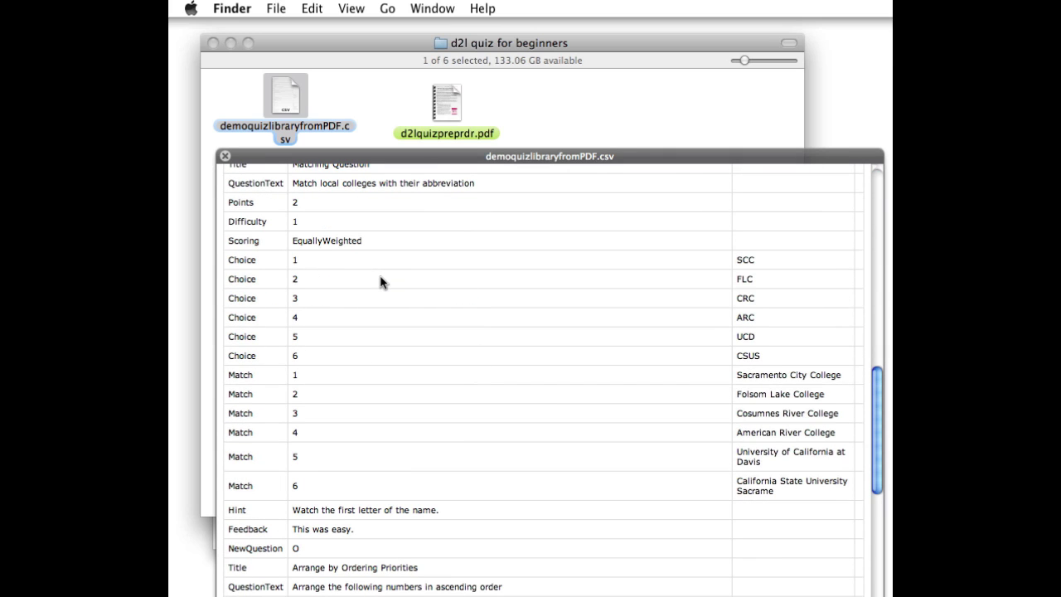
pyautogui.press('space')
# Switch to demoquizlibraryfromPDF.csv in TextEdit, highlight the blank line with NewQuestion,TF, and close the document
pyautogui.click(333, 540)
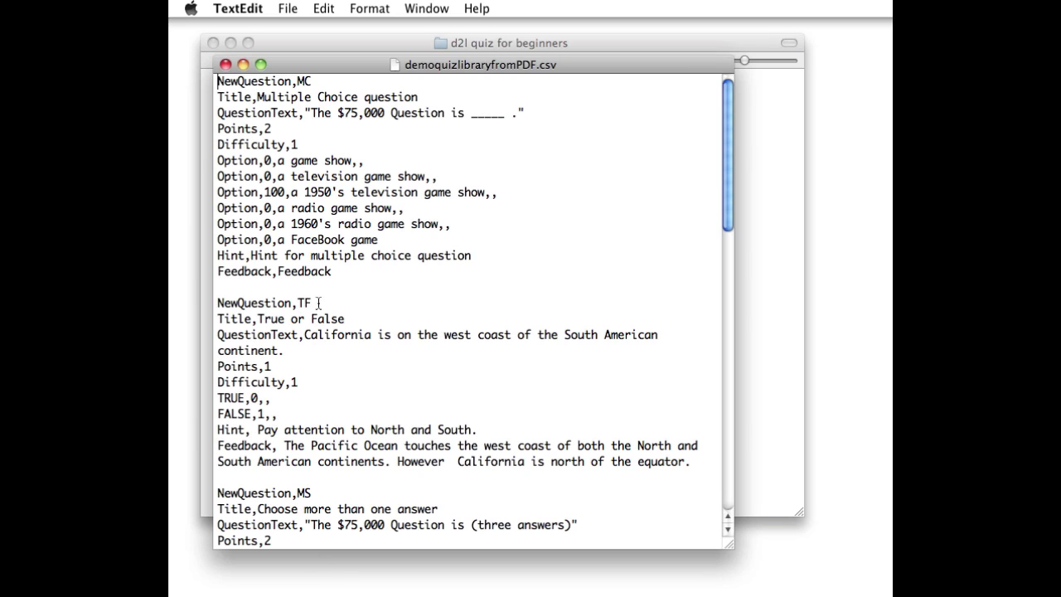
pyautogui.moveTo(319, 304); pyautogui.dragTo(192, 282)
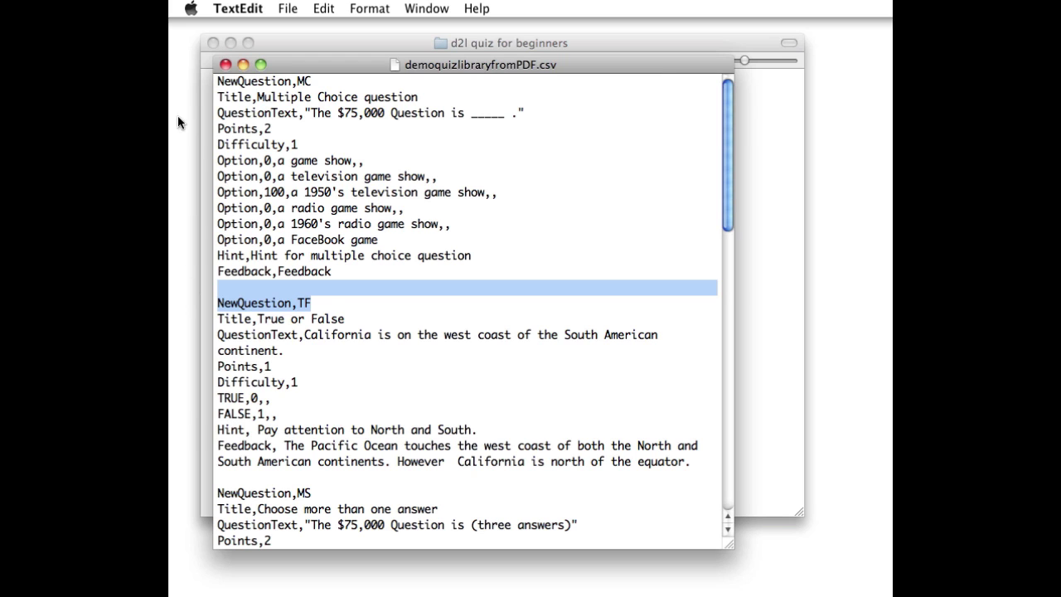
pyautogui.press('cmd+w')
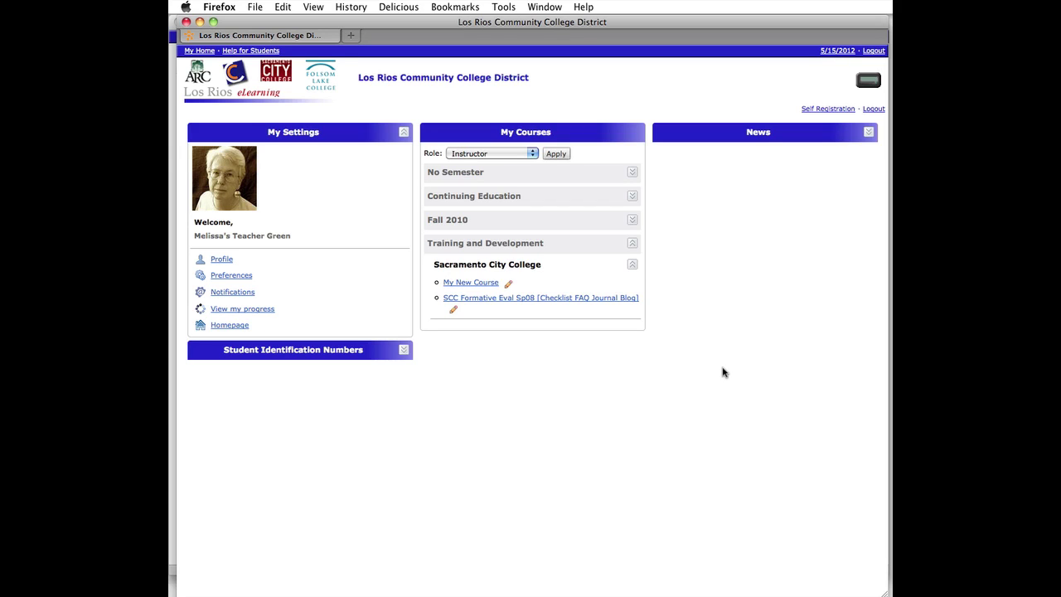
# Switch to Safari to view the student account's My Courses list, and return to the instructor's home page in Firefox
pyautogui.press('super+Tab')
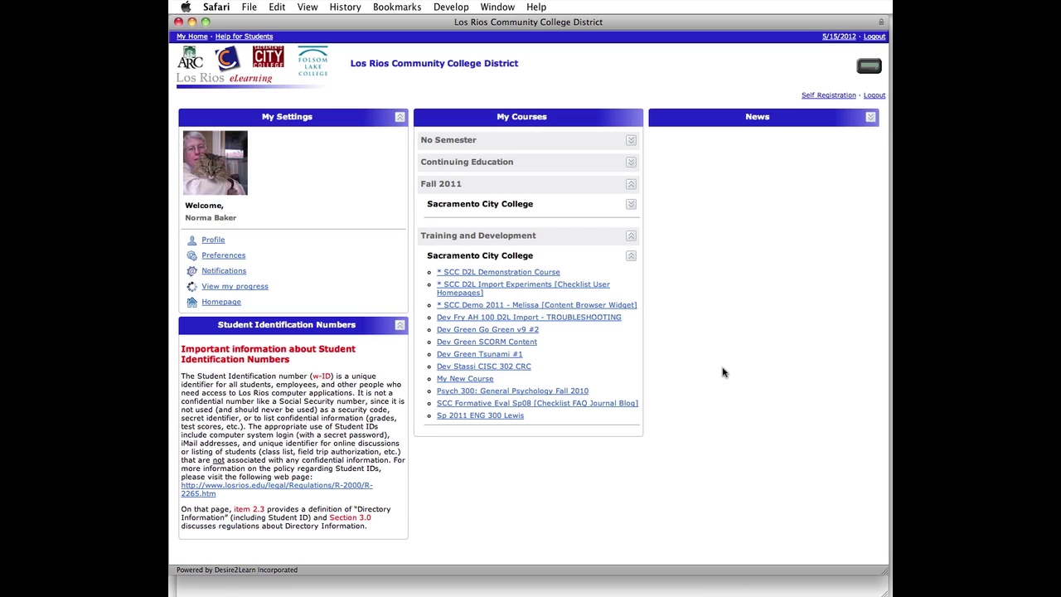
pyautogui.click(489, 382)
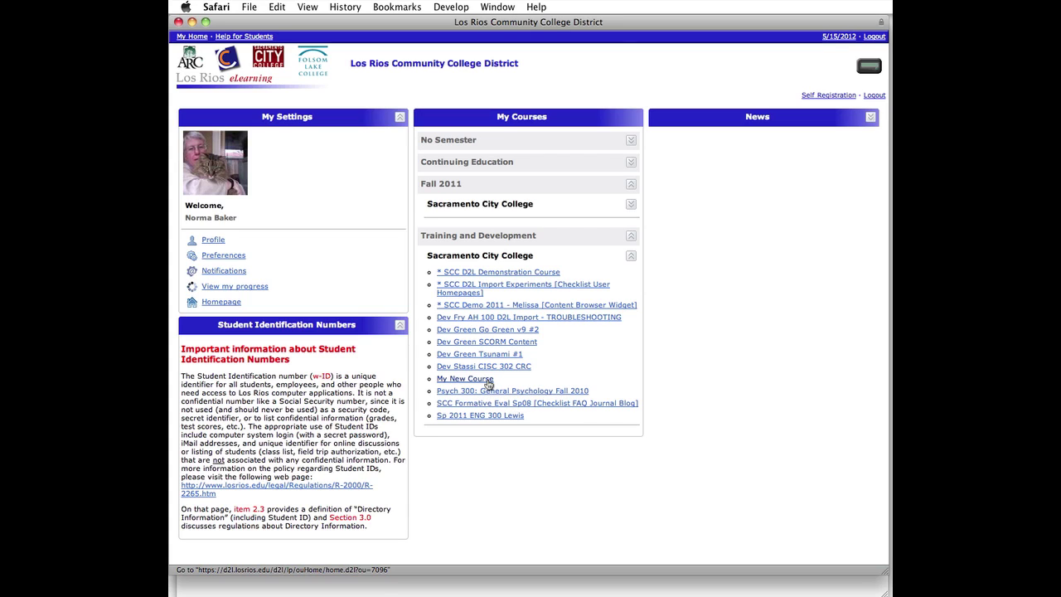
pyautogui.press('super+Tab')
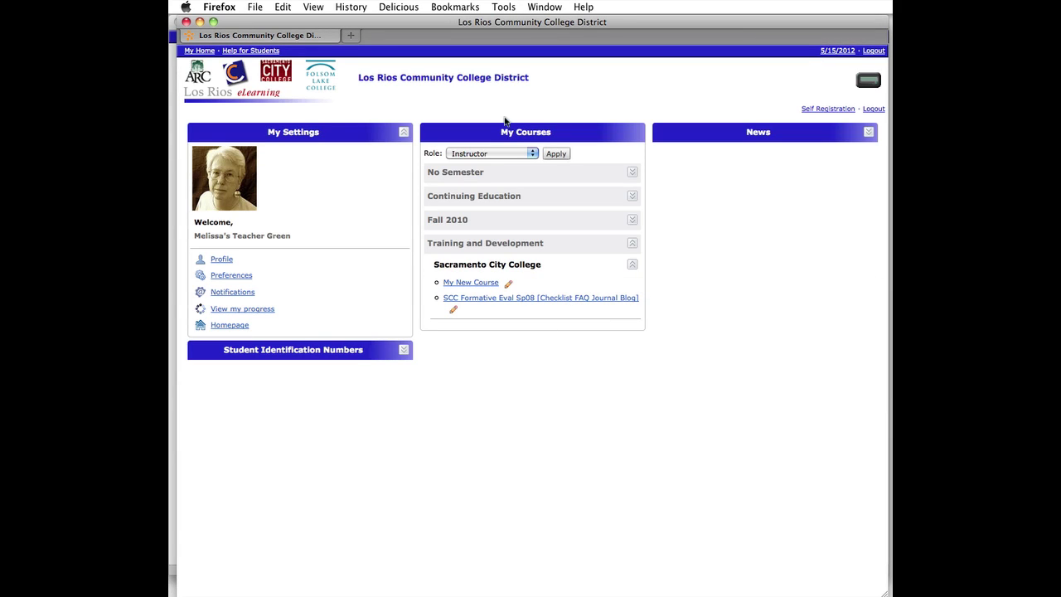
# Filter the My Courses list by the Prior Term role
pyautogui.click(492, 154)
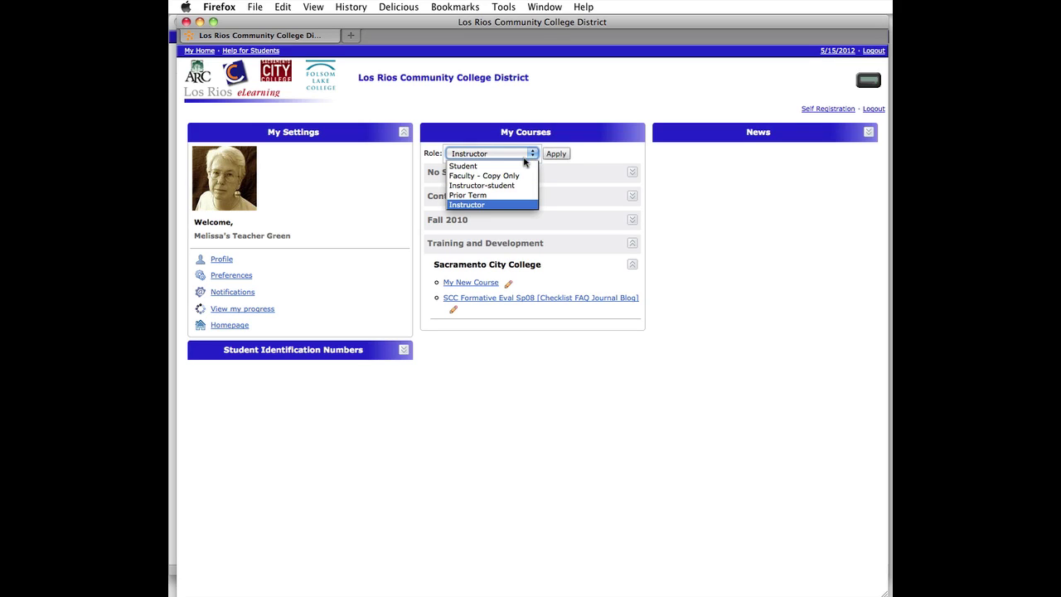
pyautogui.click(495, 196)
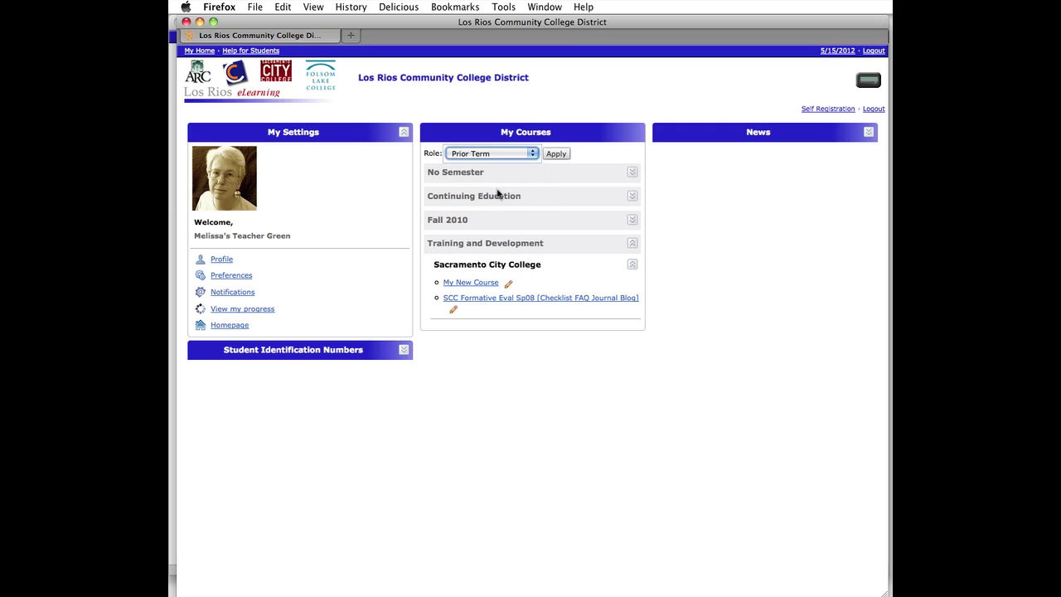
pyautogui.click(556, 156)
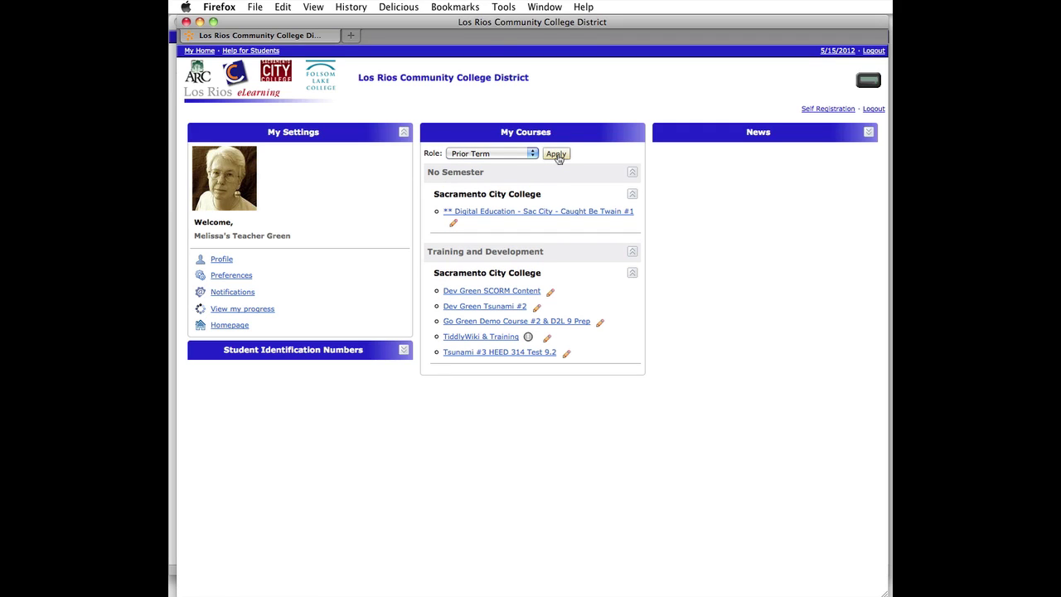
# Set the My Courses role filter back to Instructor and apply it
pyautogui.click(517, 157)
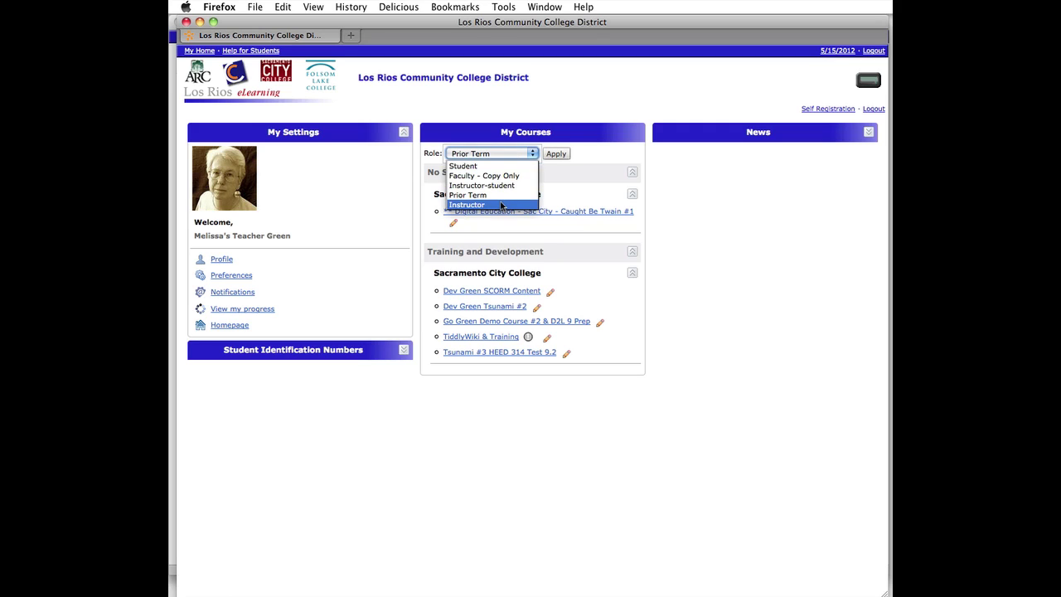
pyautogui.click(501, 204)
pyautogui.click(555, 154)
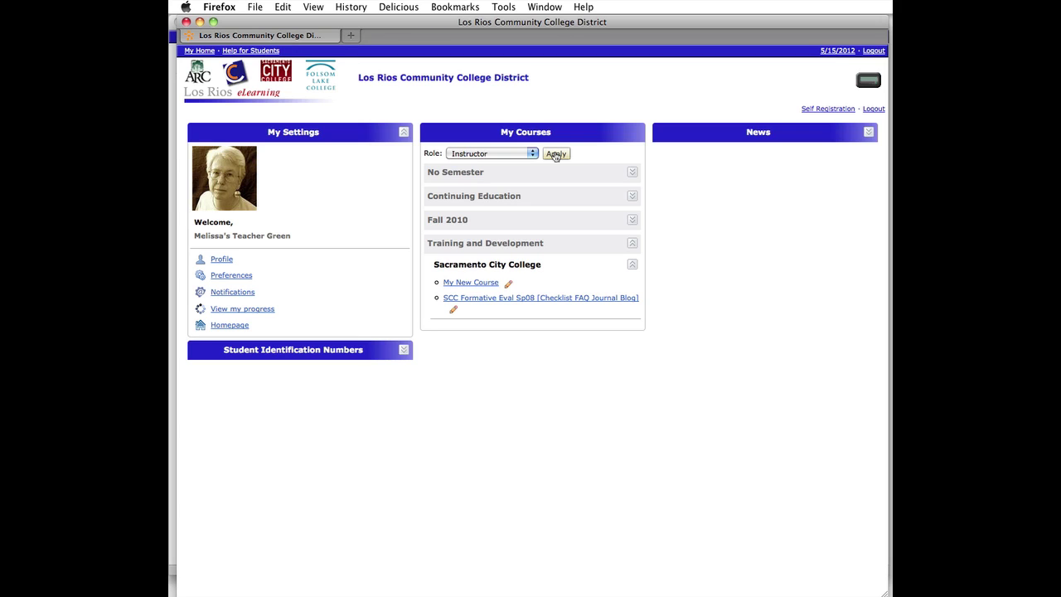
# Open My New Course with the Instructor ONLY Links expanded, and open the same course in Safari's student account
pyautogui.click(473, 283)
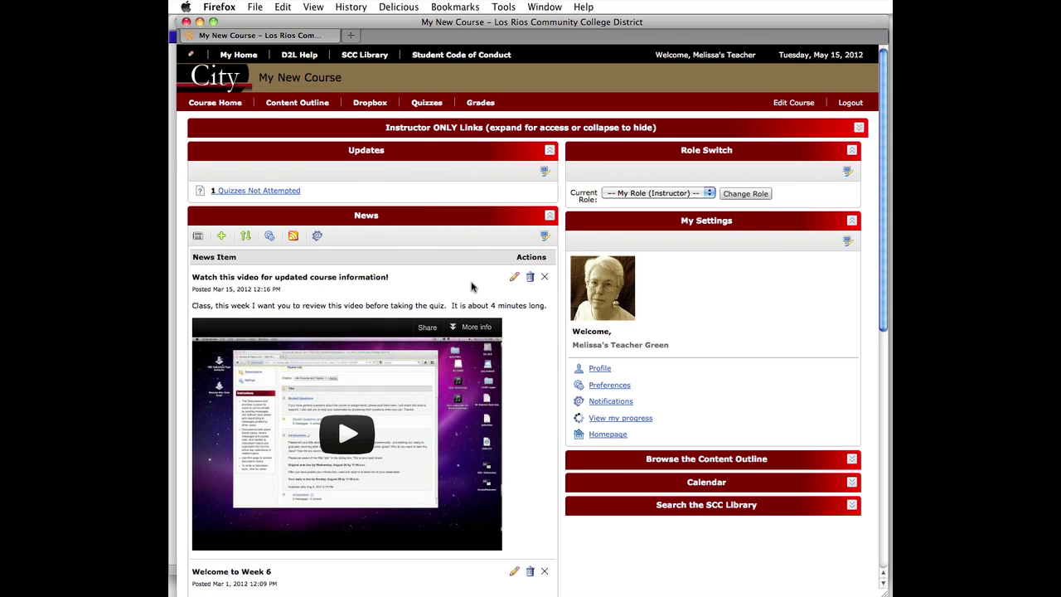
pyautogui.click(859, 126)
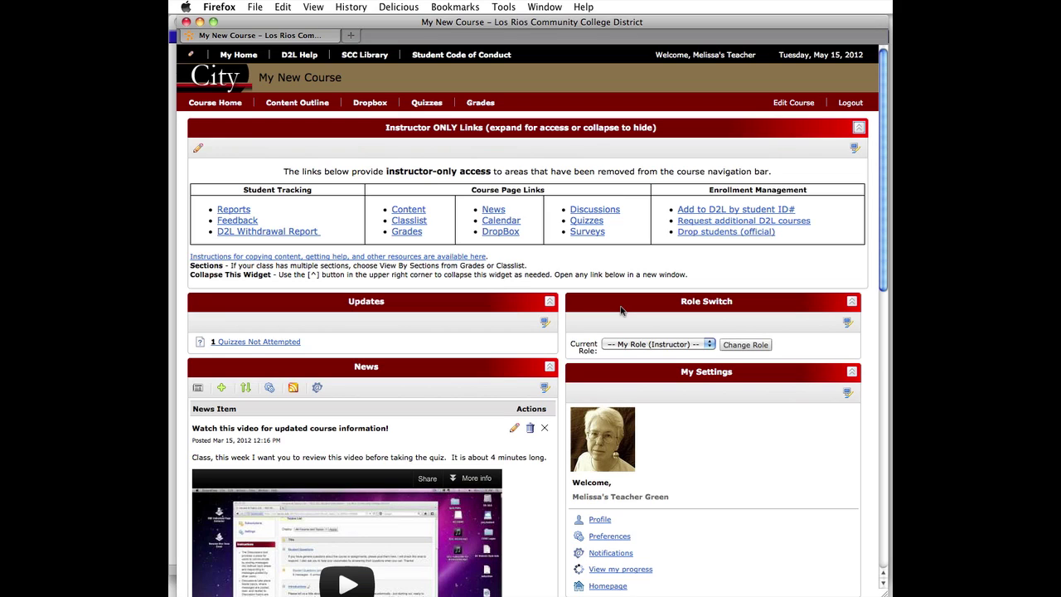
pyautogui.press('super+Tab')
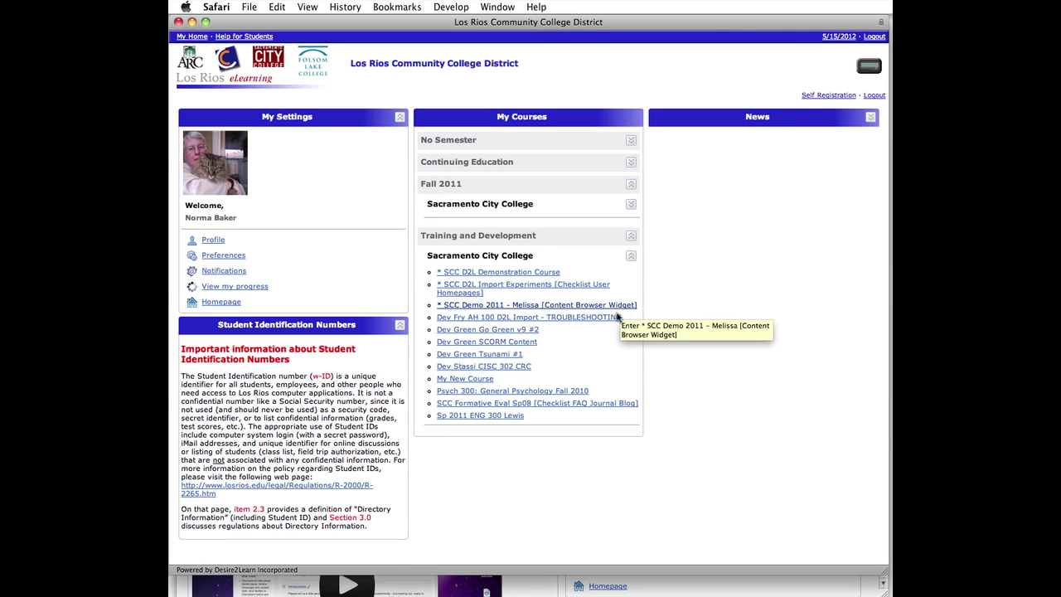
pyautogui.click(458, 379)
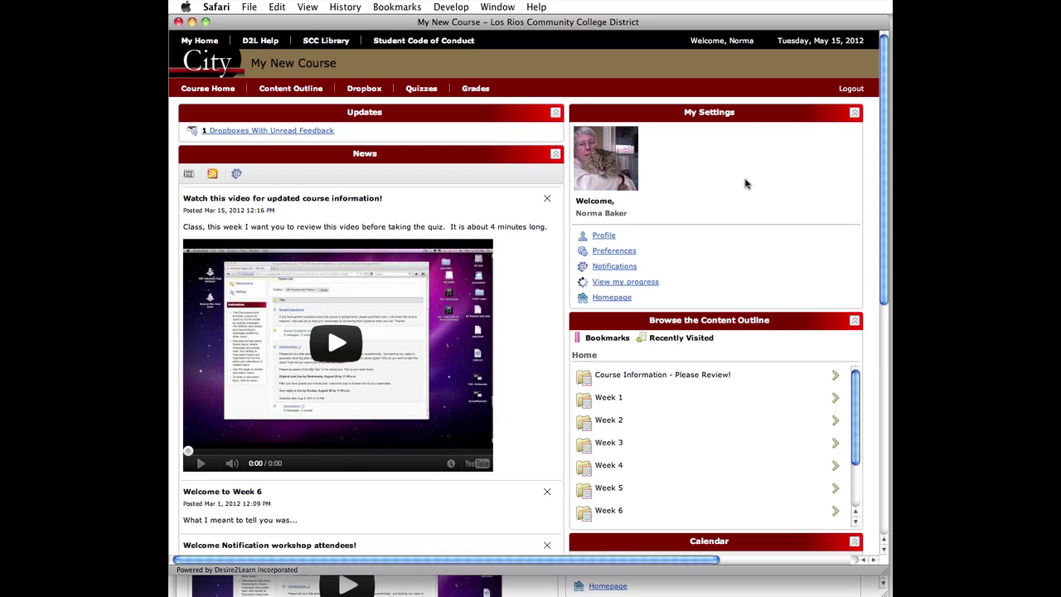
# Back in Firefox, collapse the Instructor ONLY Links widget and change the current course role to Student
pyautogui.press('super+Tab')
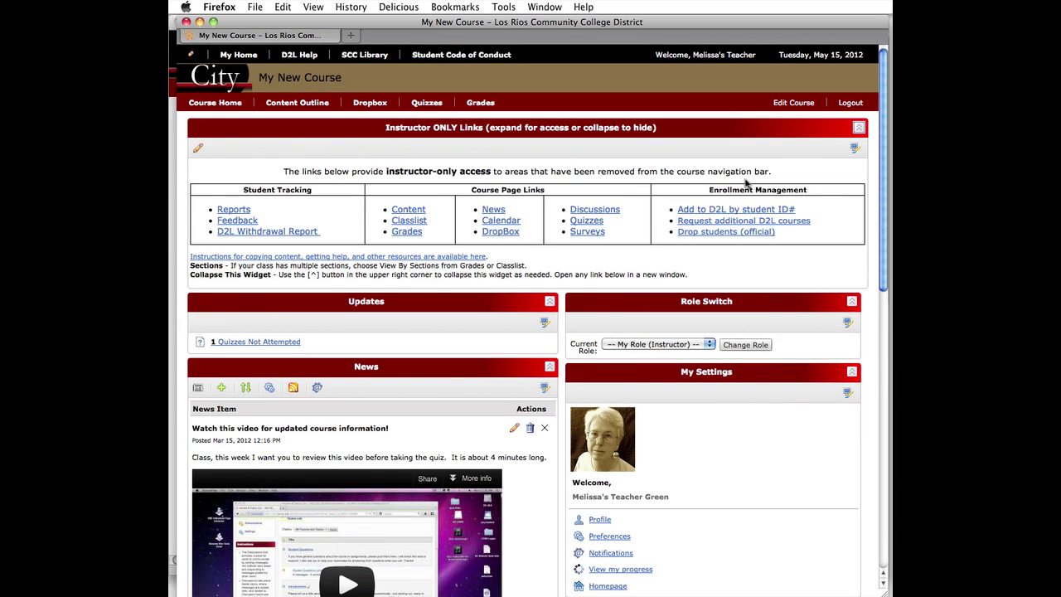
pyautogui.click(858, 127)
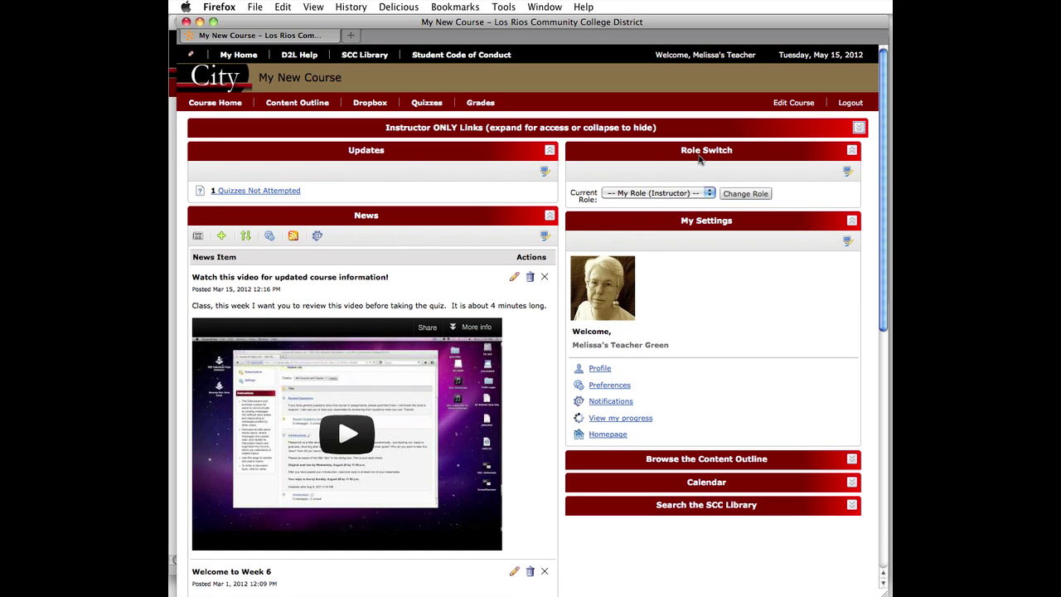
pyautogui.click(645, 194)
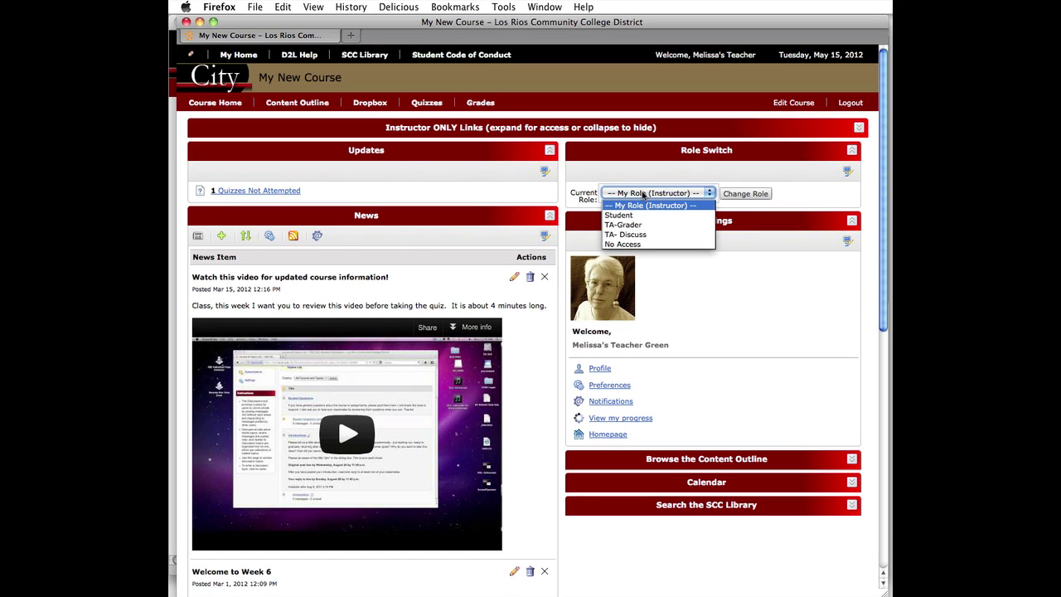
pyautogui.click(630, 214)
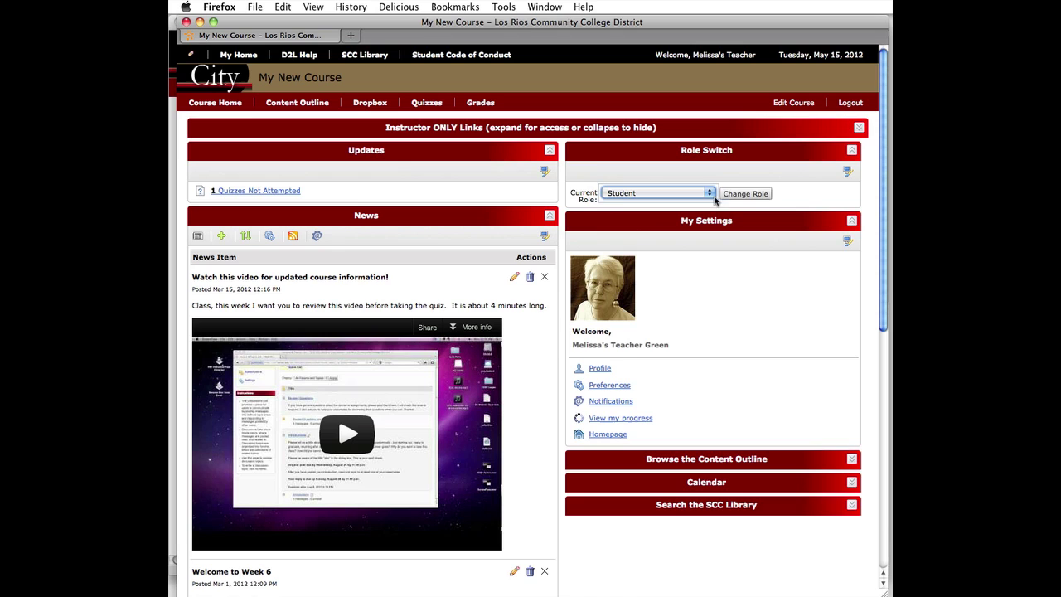
pyautogui.click(756, 195)
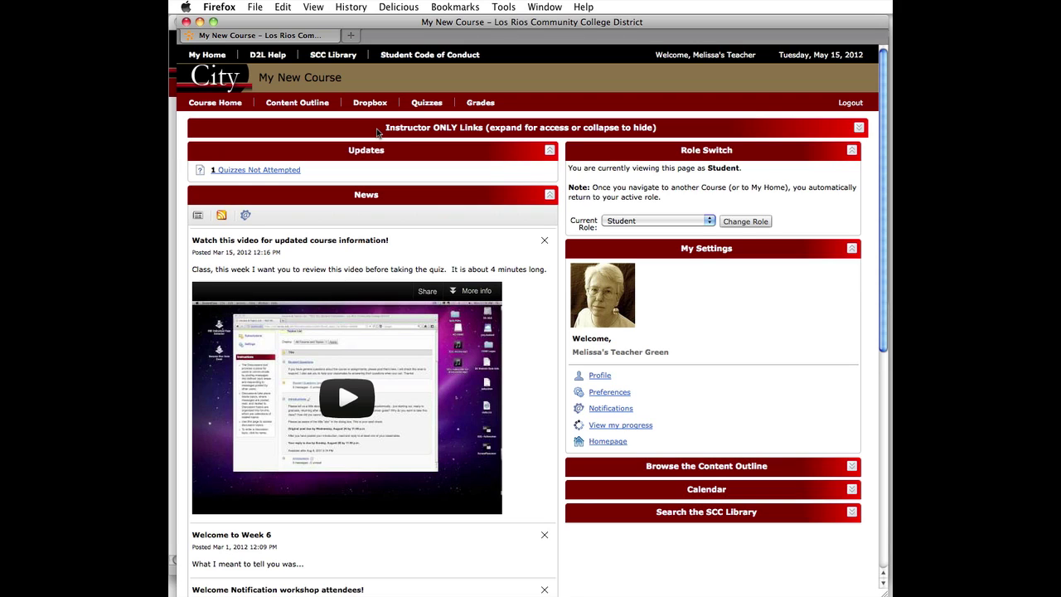
# View the course Grades page in the switched Student role, and the same page in Safari's student account
pyautogui.click(470, 105)
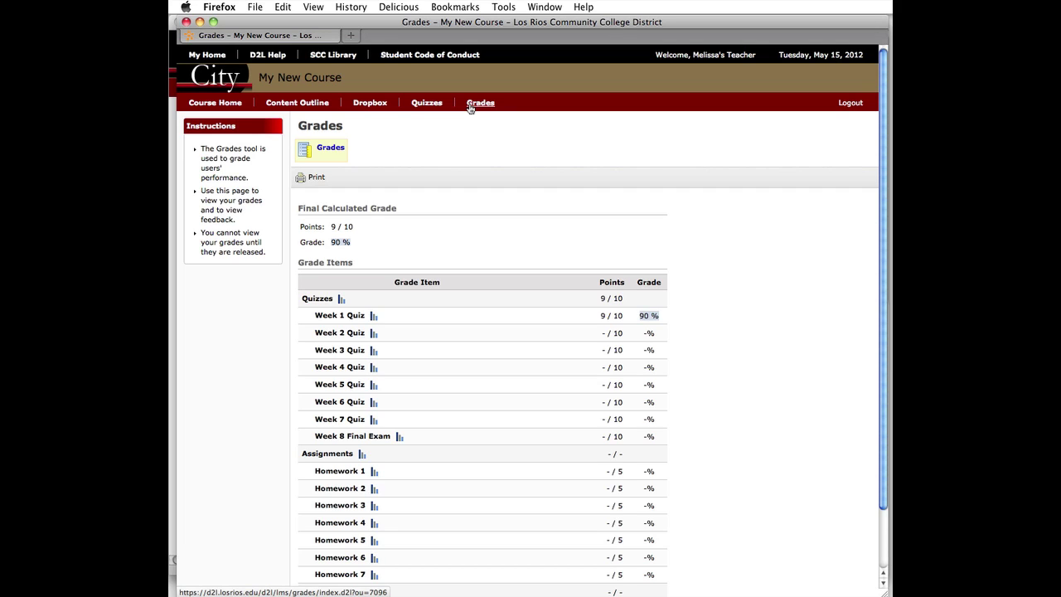
pyautogui.press('super+Tab')
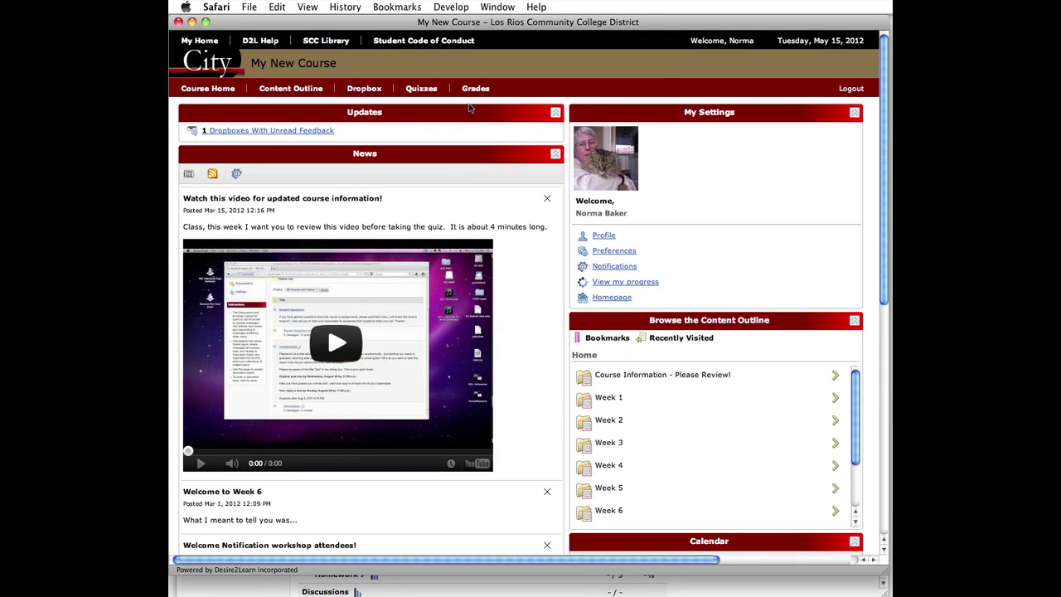
pyautogui.click(478, 88)
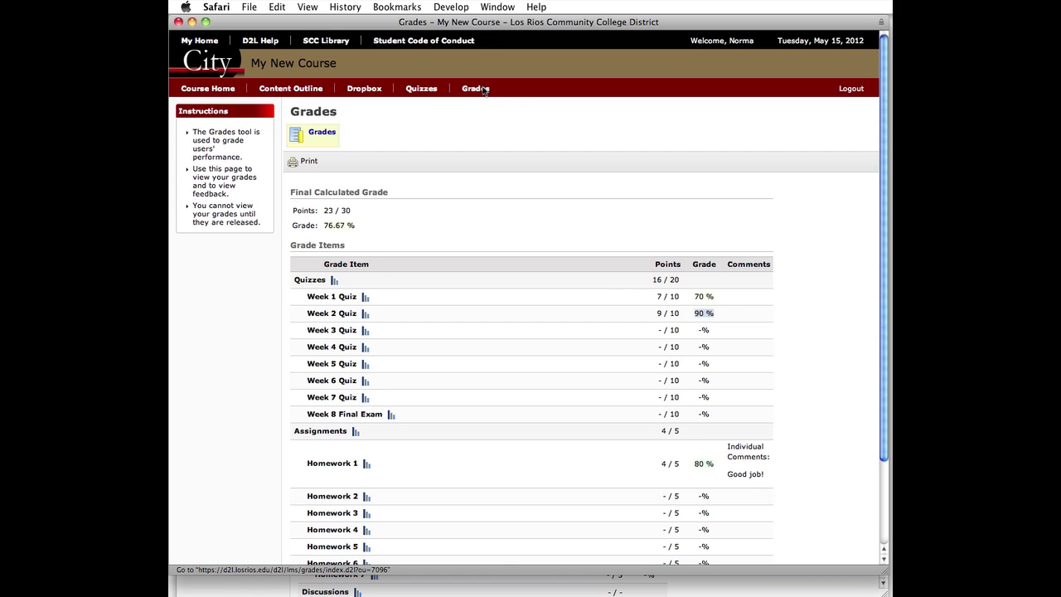
# Back in Firefox, return to the course home page and change the current role to My Role (Instructor)
pyautogui.press('super+Tab')
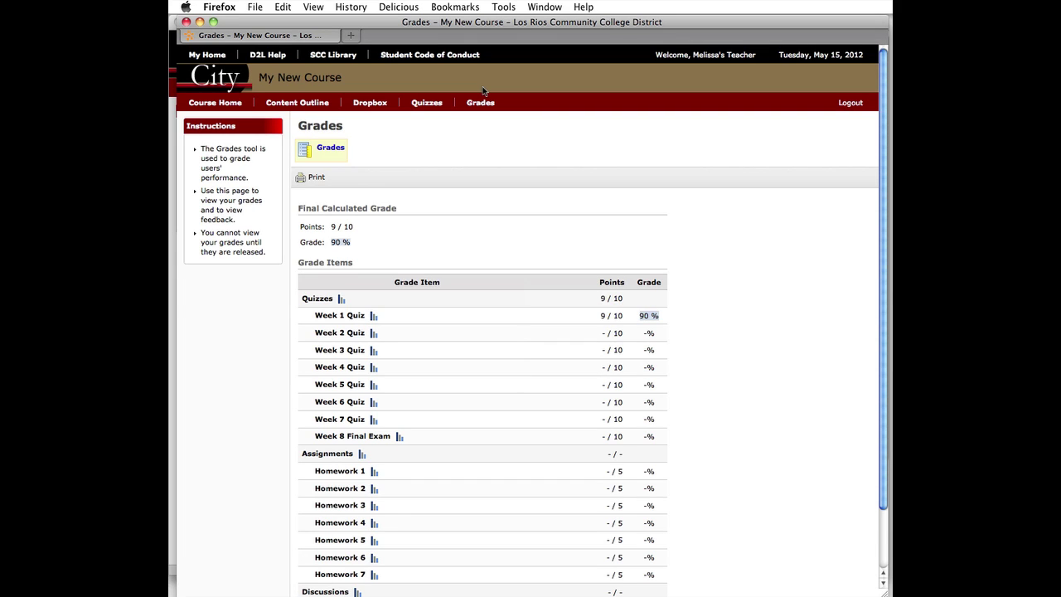
pyautogui.click(228, 105)
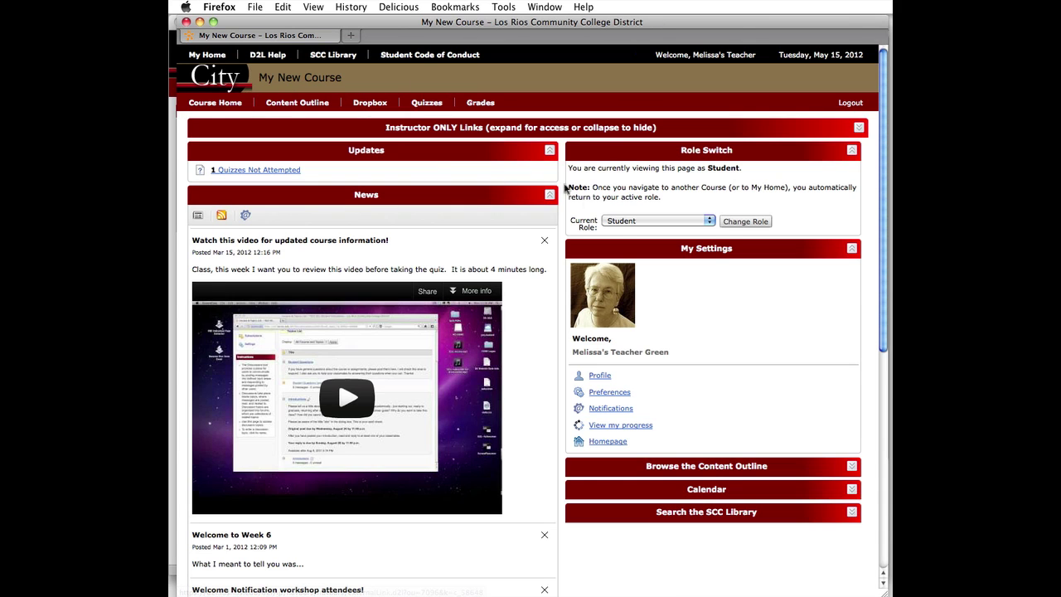
pyautogui.click(621, 222)
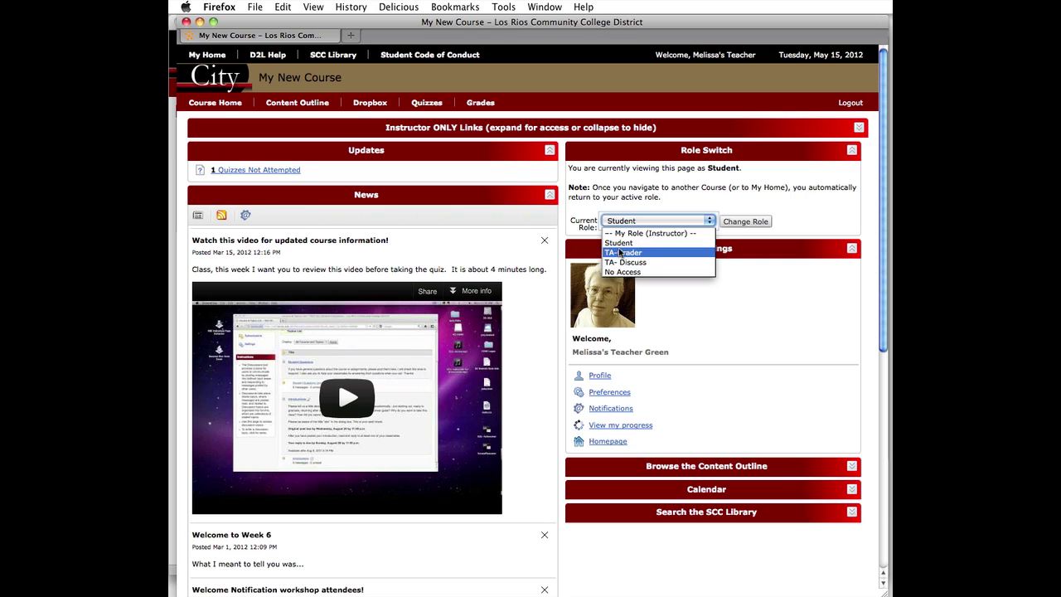
pyautogui.click(627, 235)
pyautogui.click(748, 222)
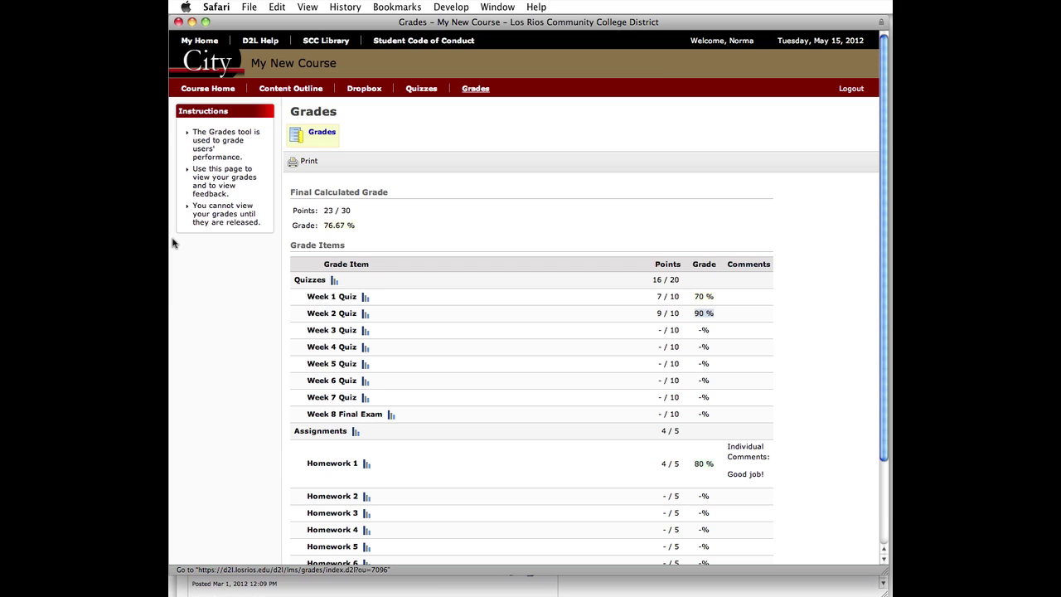
# In Firefox, open the SCC v9.4 Homepage of My New Course for editing and show its content and layout
pyautogui.press('super+Tab')
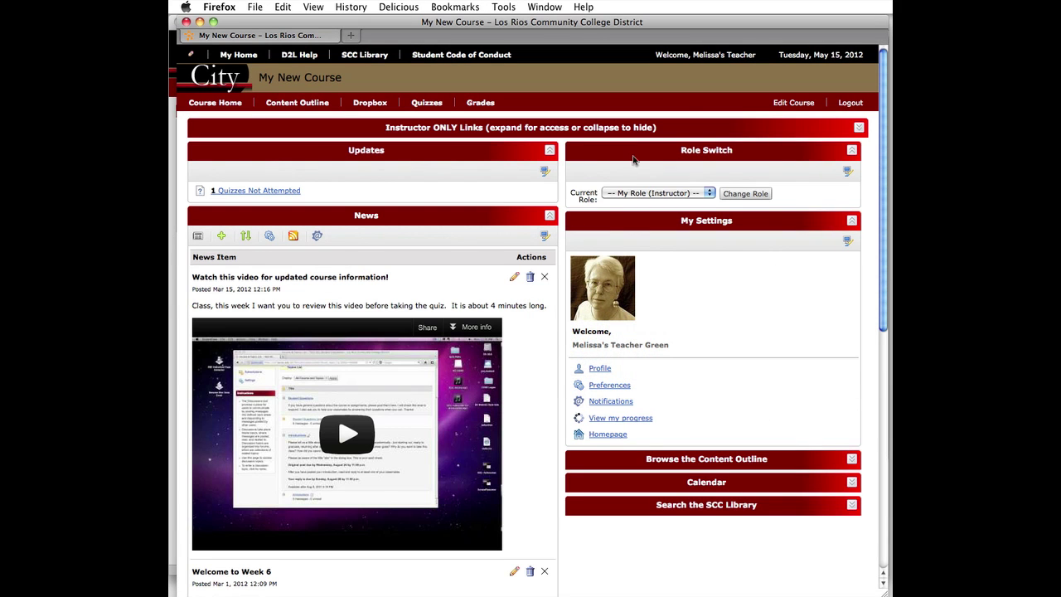
pyautogui.click(797, 104)
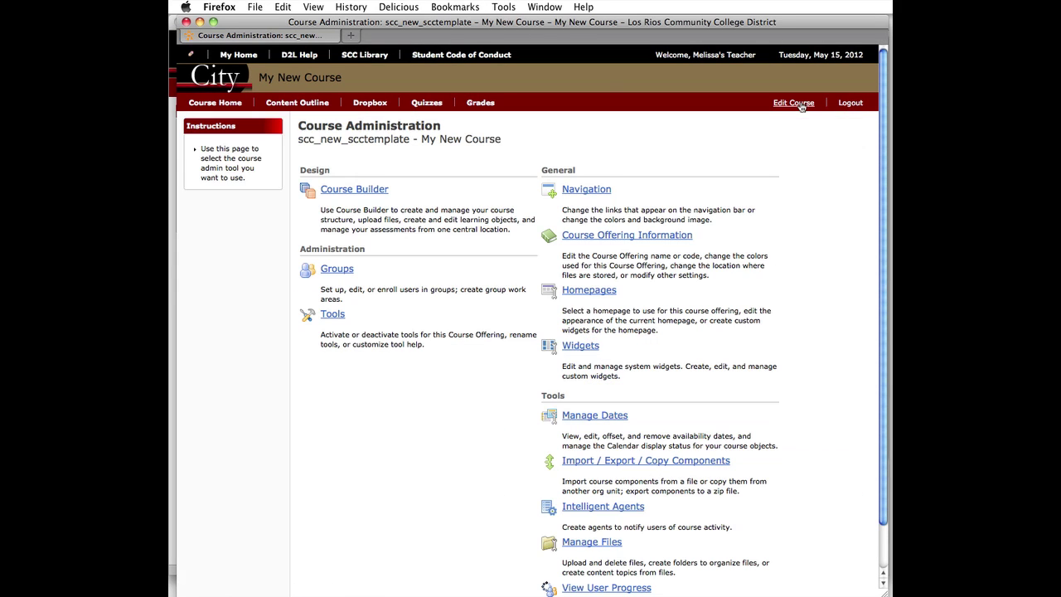
pyautogui.click(581, 292)
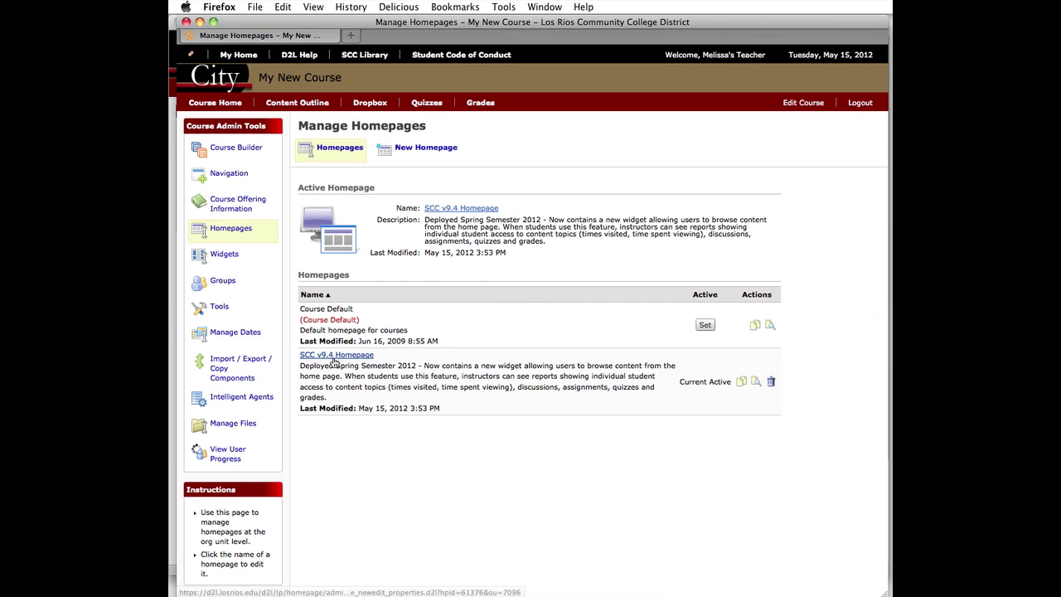
pyautogui.click(335, 355)
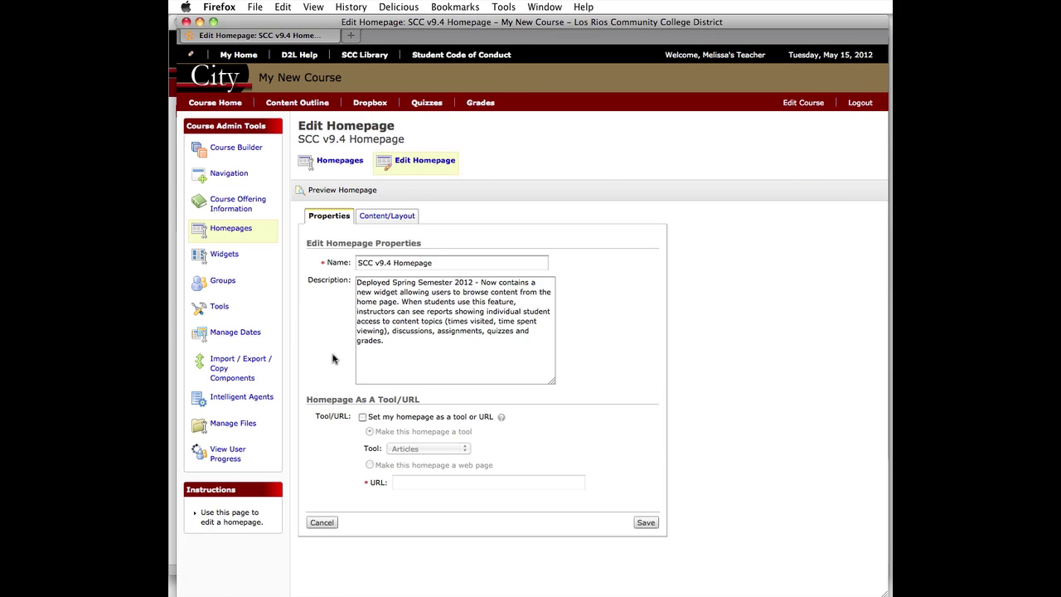
pyautogui.click(379, 218)
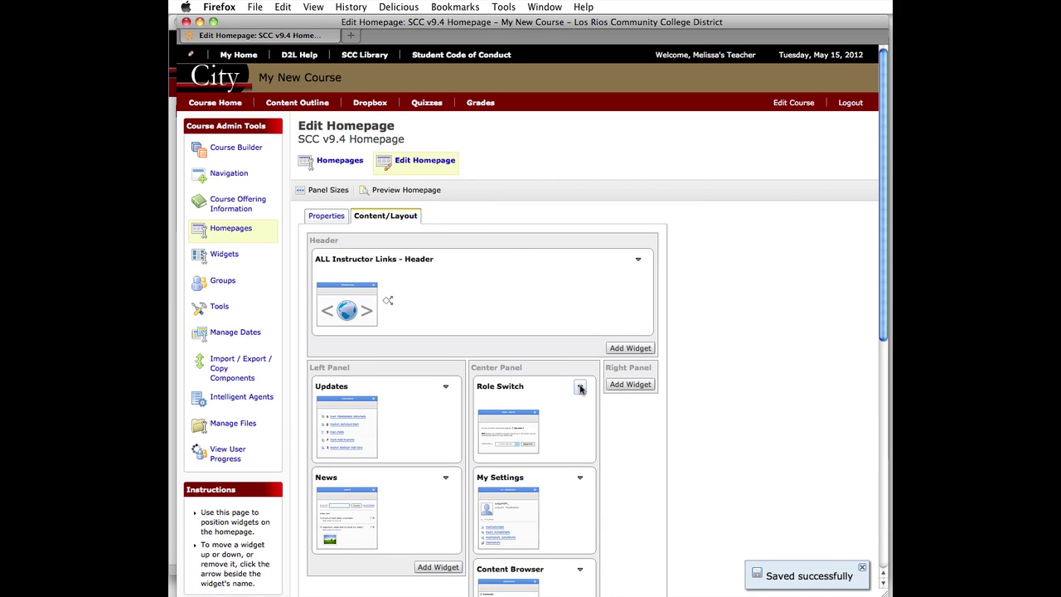
# Remove the Role Switch and My Settings widgets from the homepage's center panel
pyautogui.click(580, 387)
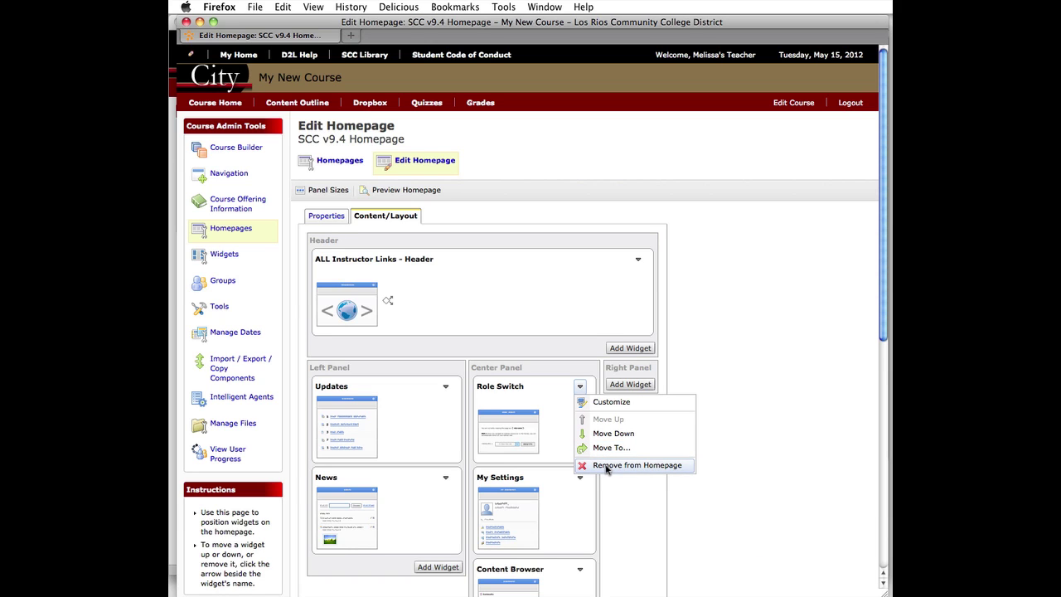
pyautogui.click(606, 465)
pyautogui.click(522, 359)
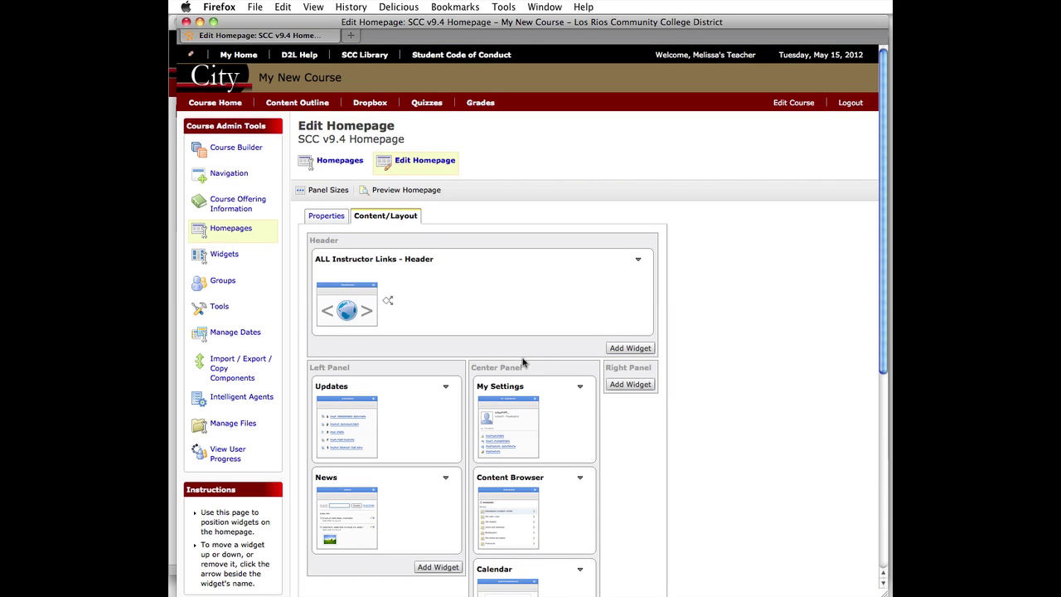
pyautogui.click(579, 387)
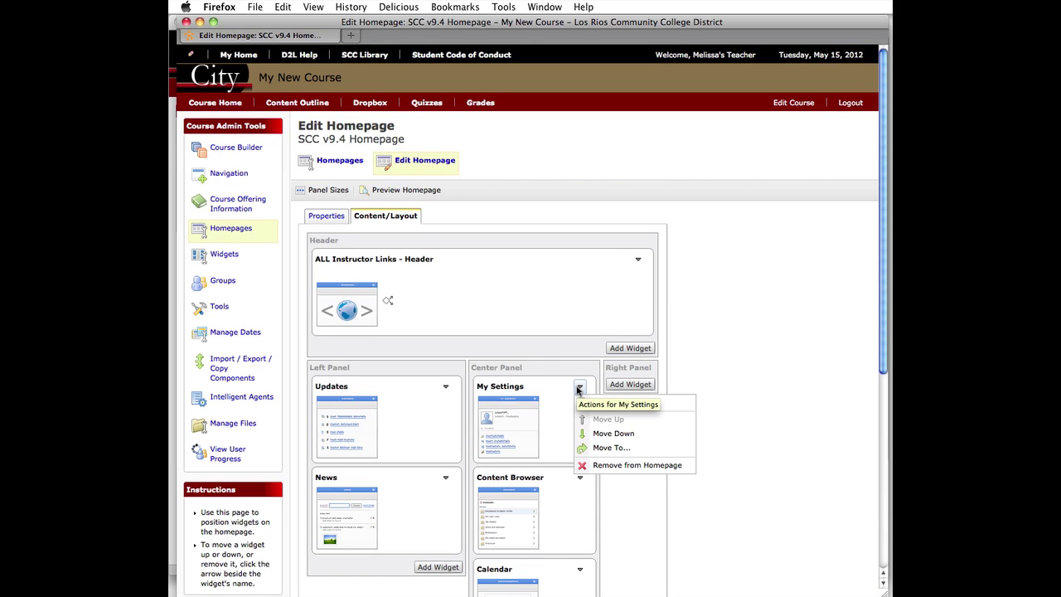
pyautogui.click(634, 466)
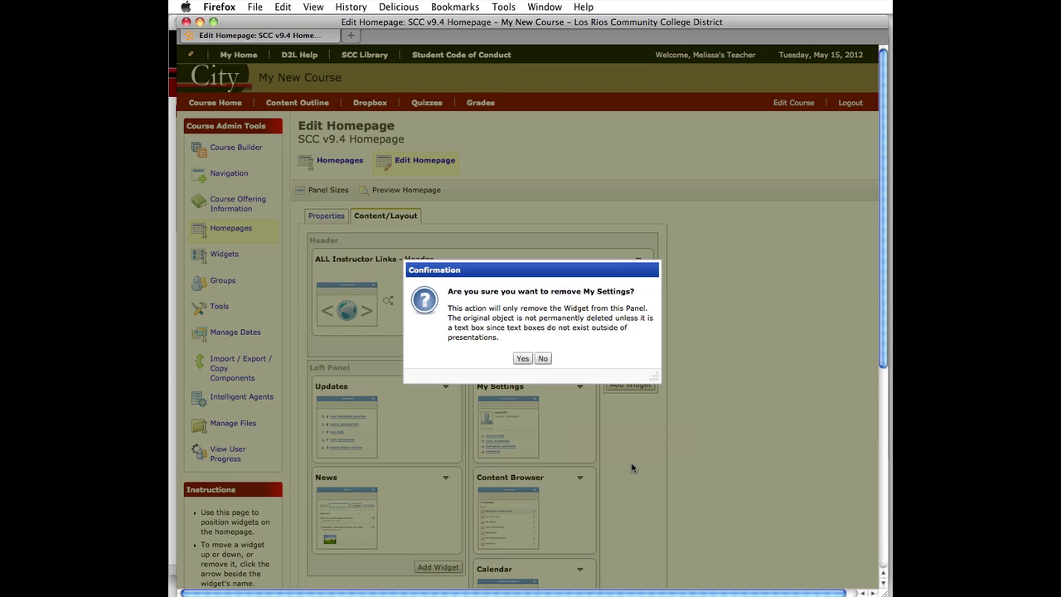
pyautogui.click(522, 358)
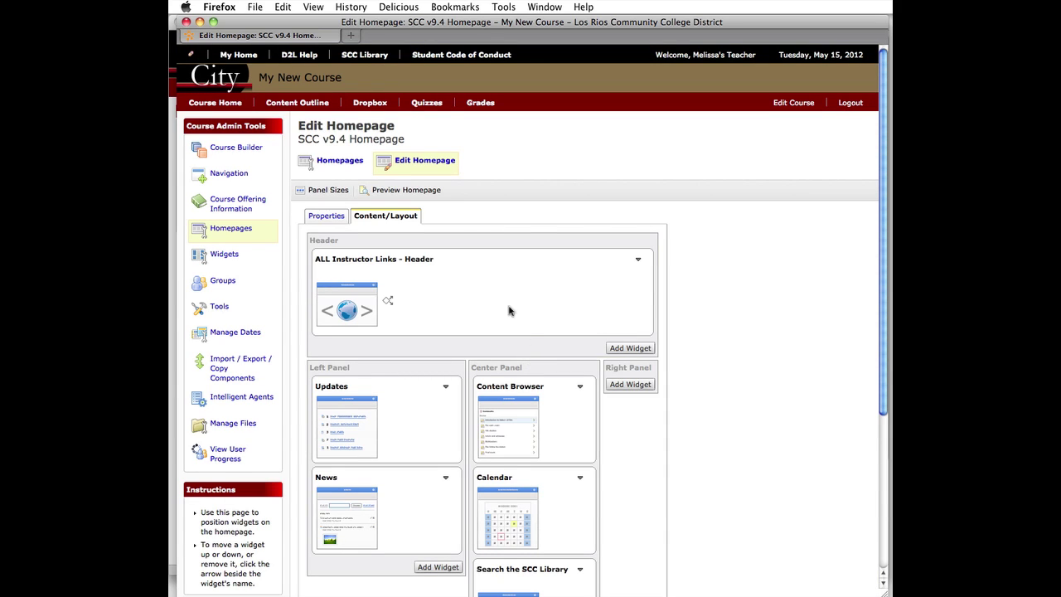
# Expand the Browse the Content Outline and Calendar widgets on the course home page, and open the same page in Safari's student account
pyautogui.click(207, 105)
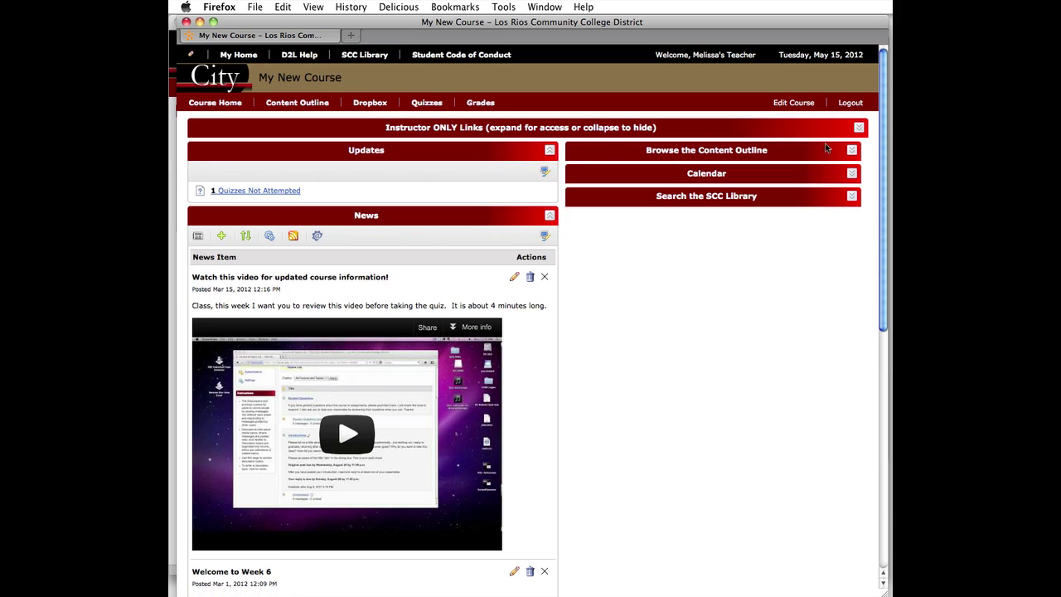
pyautogui.click(852, 150)
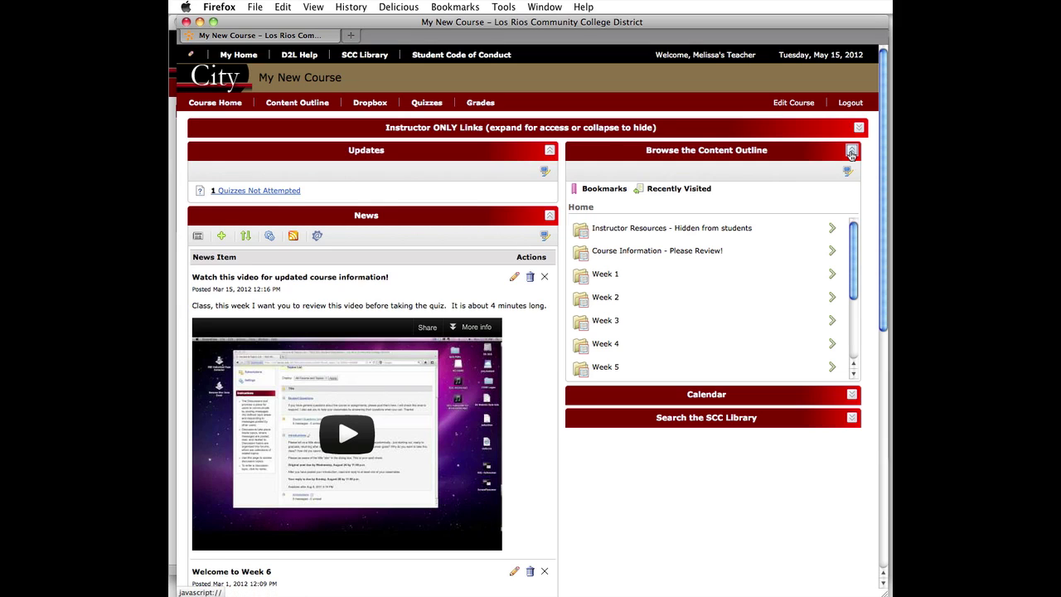
pyautogui.click(851, 394)
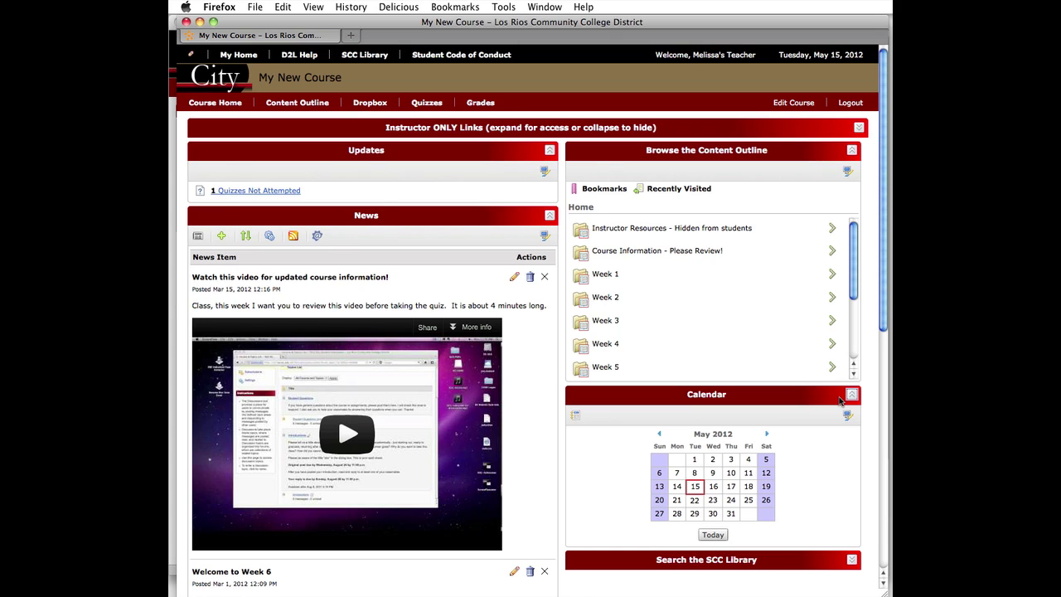
pyautogui.press('super+Tab')
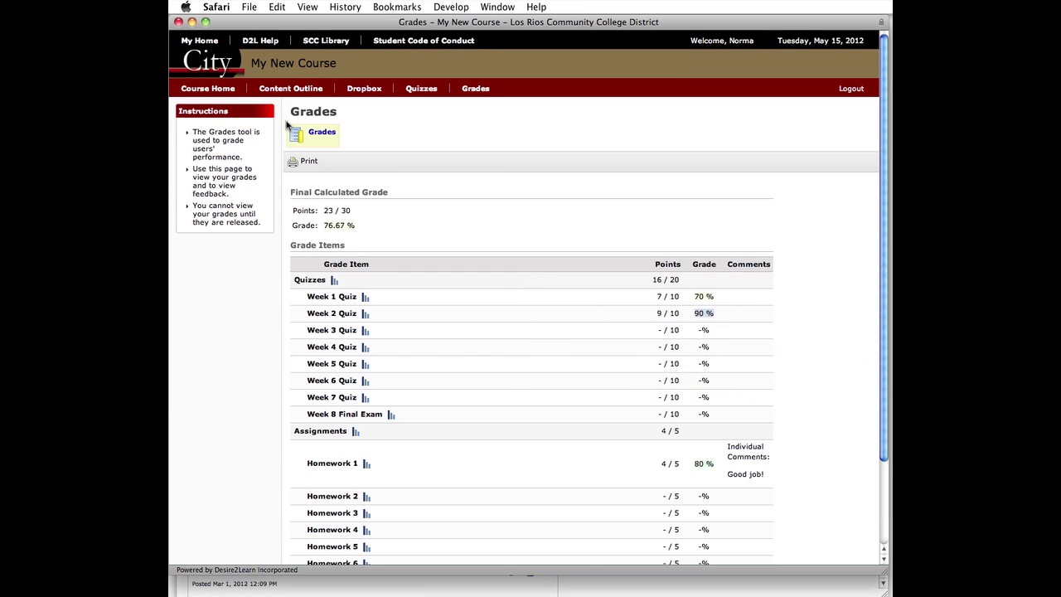
pyautogui.click(213, 91)
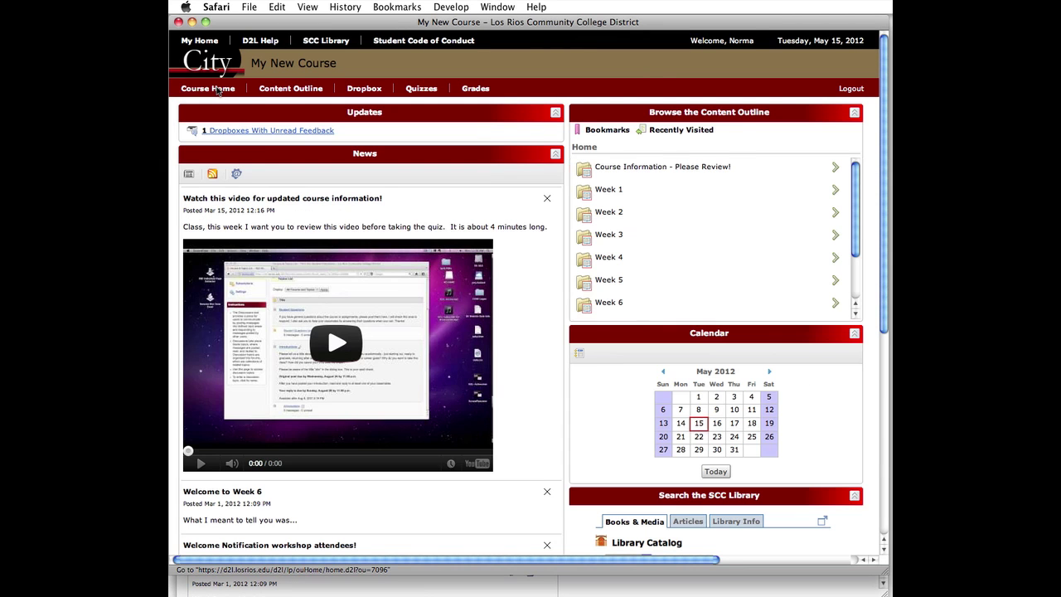
# In Firefox, expand the Instructor ONLY Links and open the quiz management page, and view the student quiz list in Safari
pyautogui.press('super+Tab')
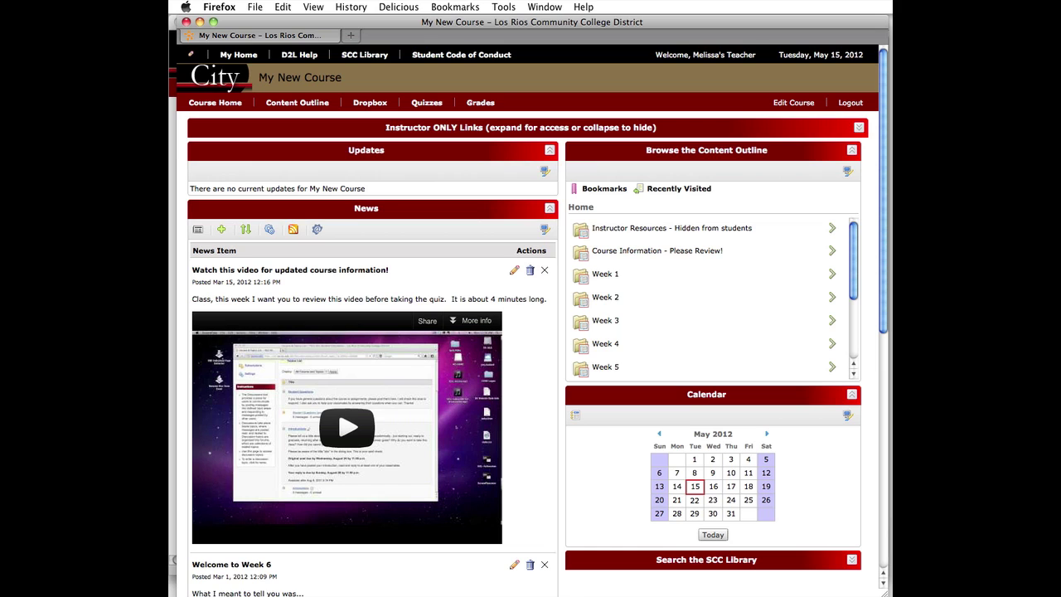
pyautogui.click(858, 128)
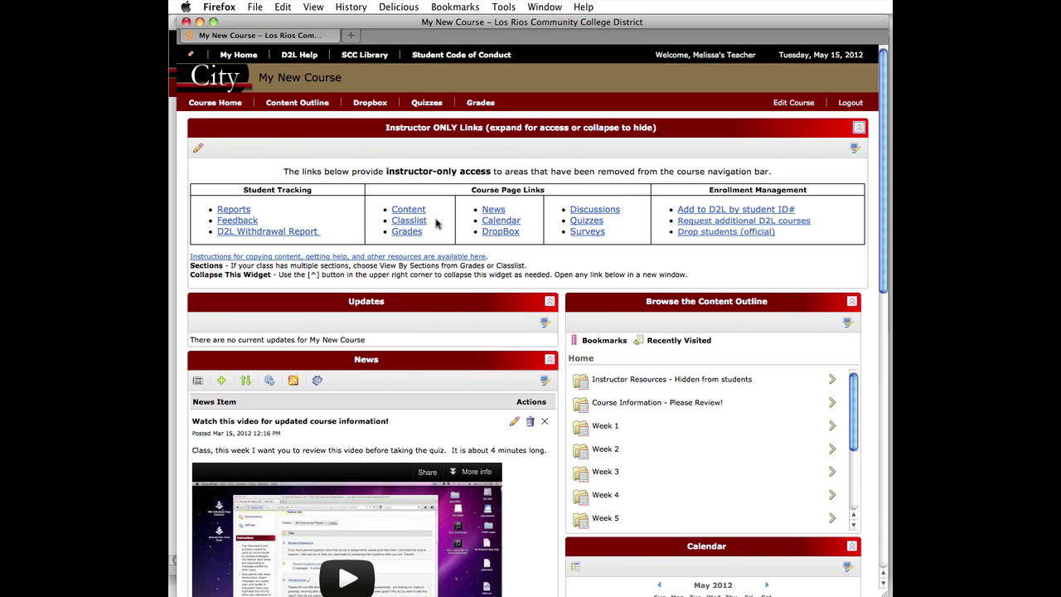
pyautogui.click(586, 221)
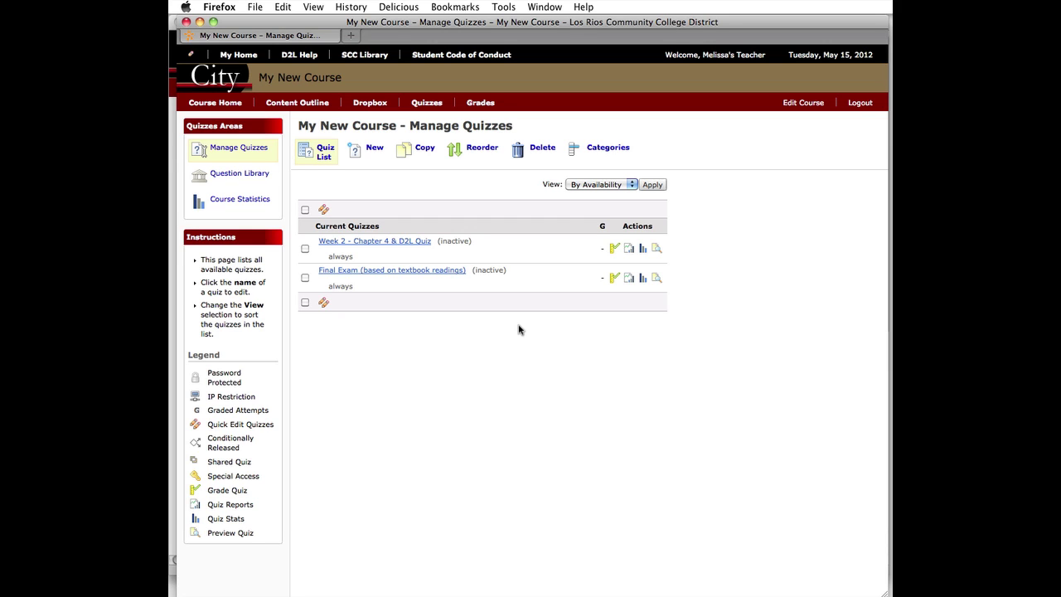
pyautogui.press('super+Tab')
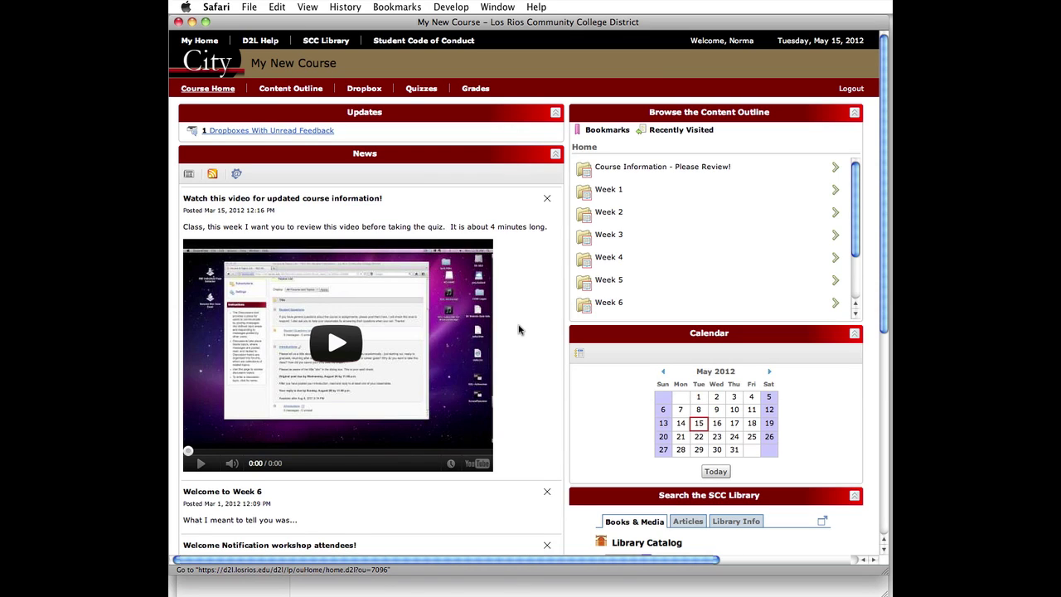
pyautogui.click(429, 92)
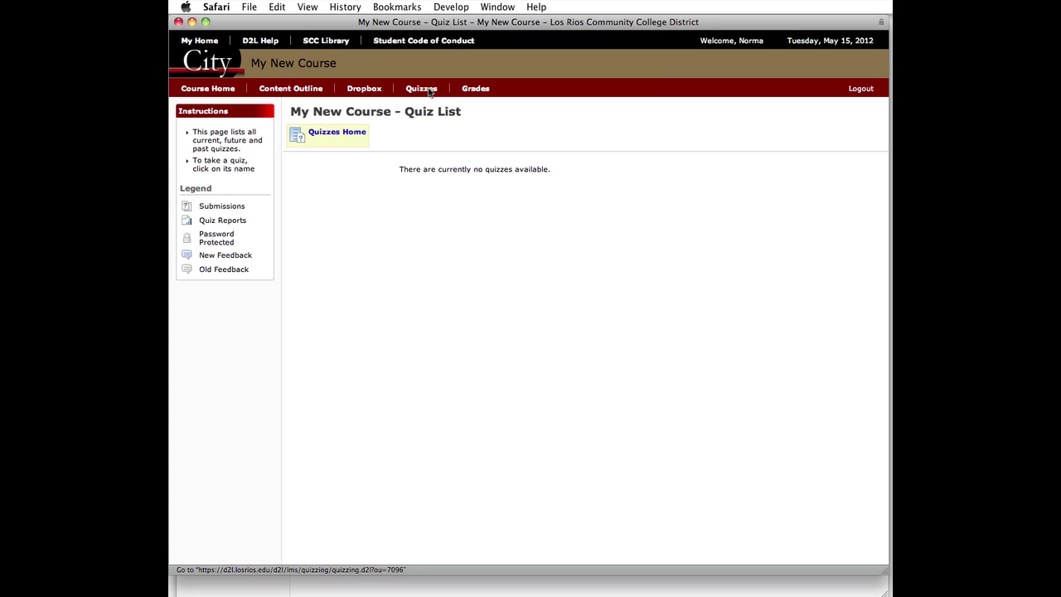
# Back in Firefox, open the Question Library and review the question and section types that can be created
pyautogui.press('super+Tab')
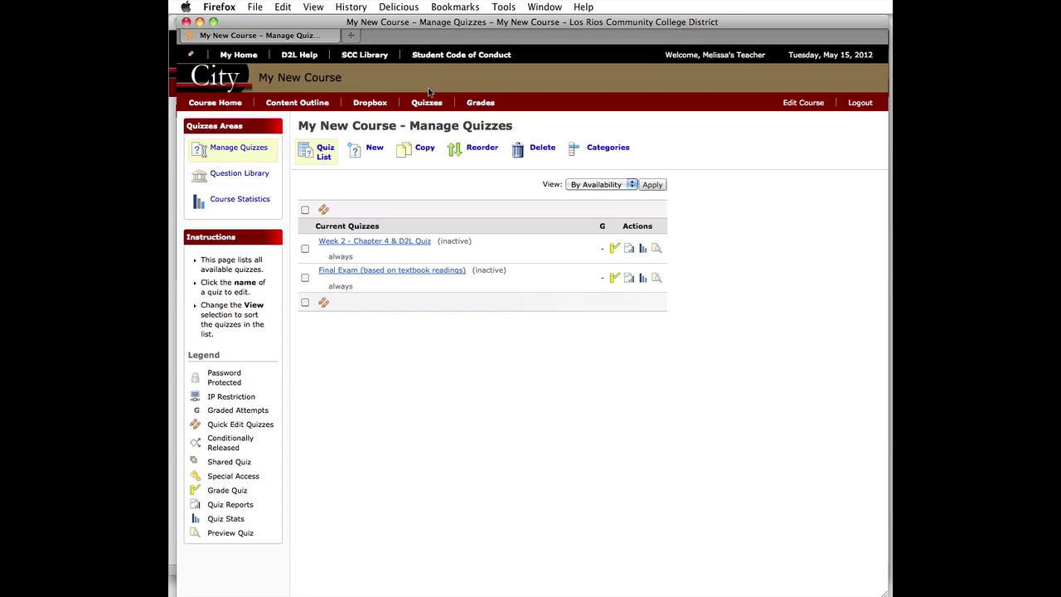
pyautogui.click(225, 178)
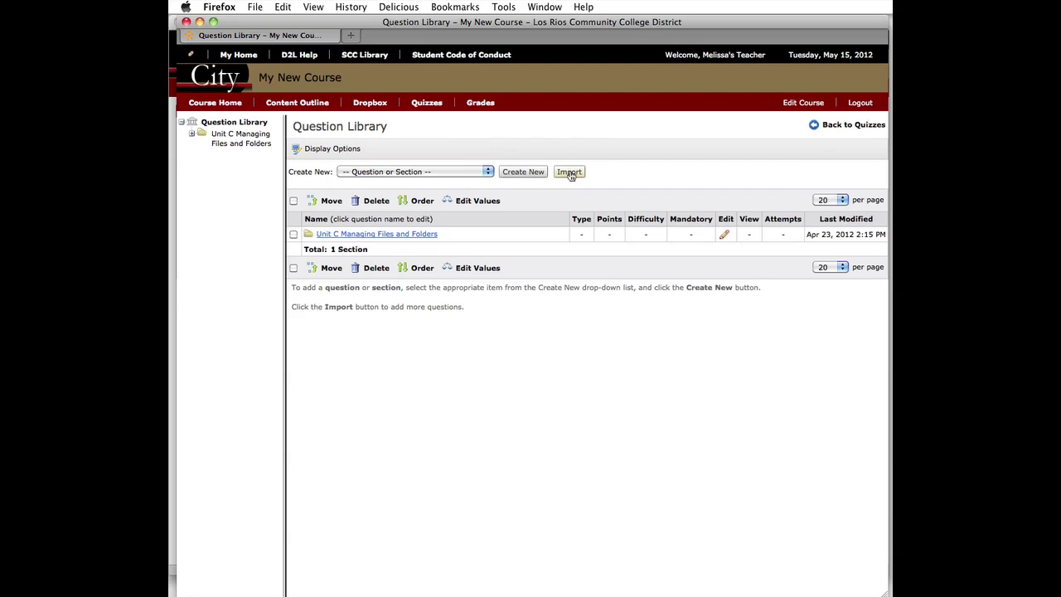
pyautogui.click(470, 171)
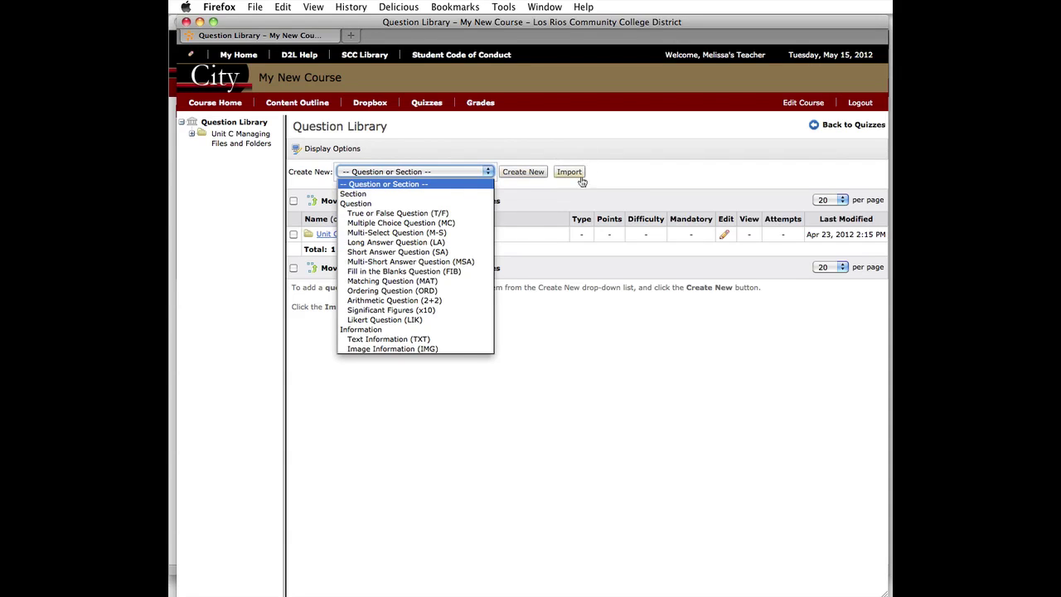
pyautogui.click(626, 179)
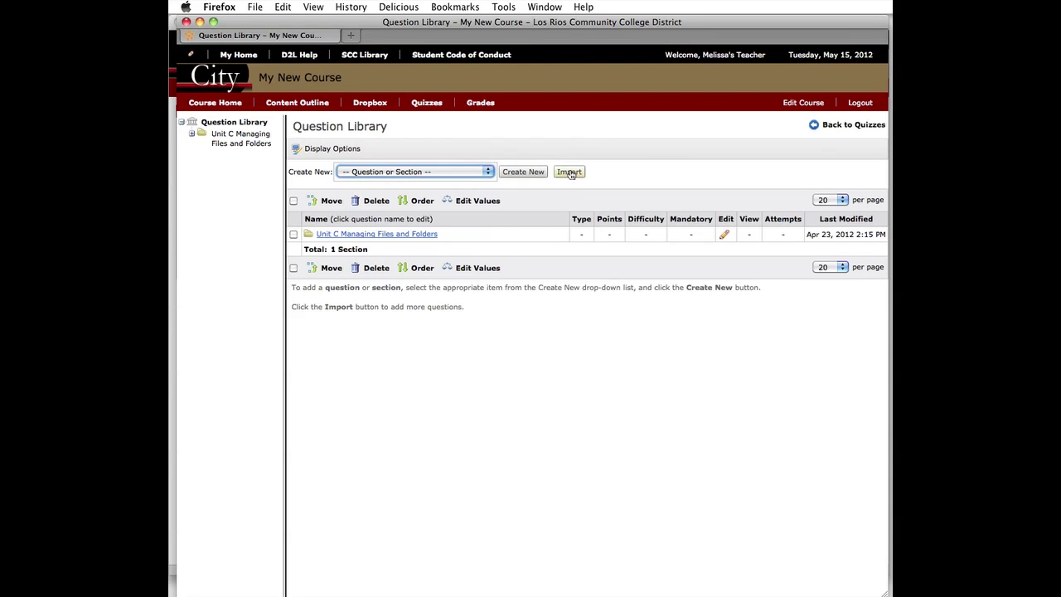
# Start an import into the Question Library with a Desire2Learn Text Format File as the import source
pyautogui.click(570, 174)
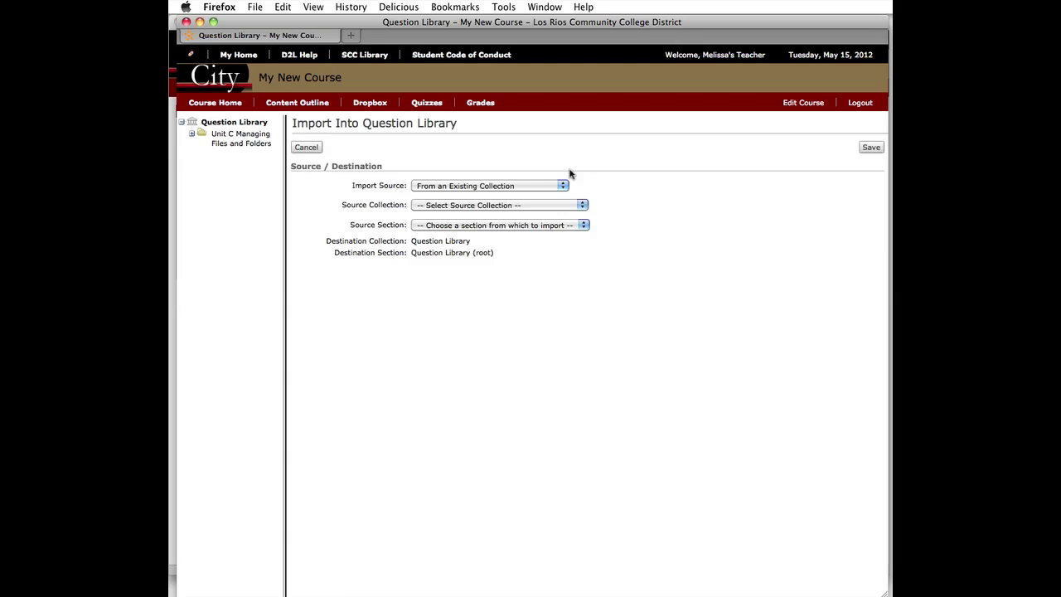
pyautogui.click(545, 185)
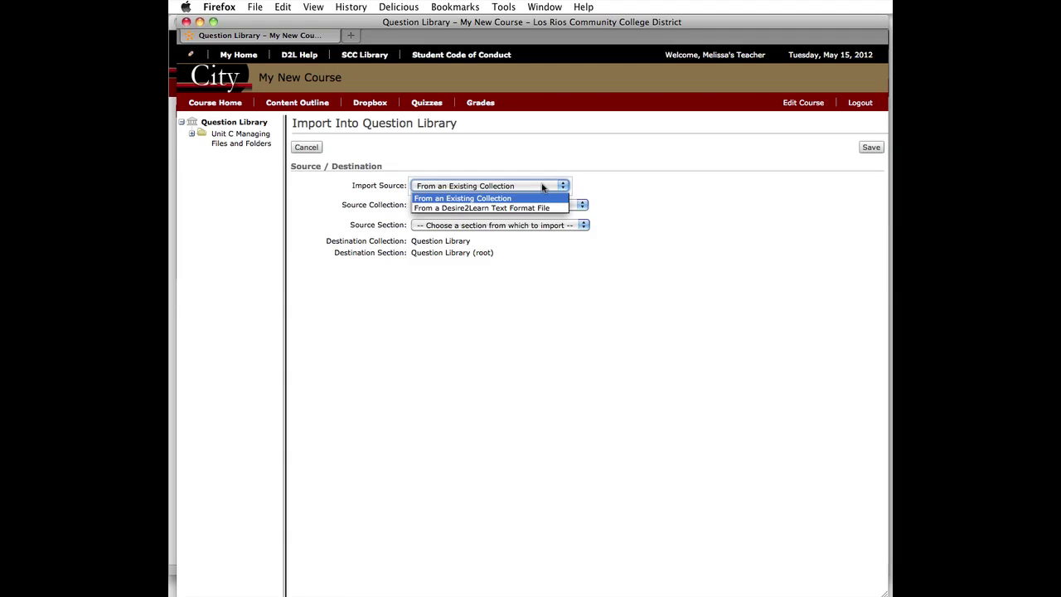
pyautogui.click(501, 209)
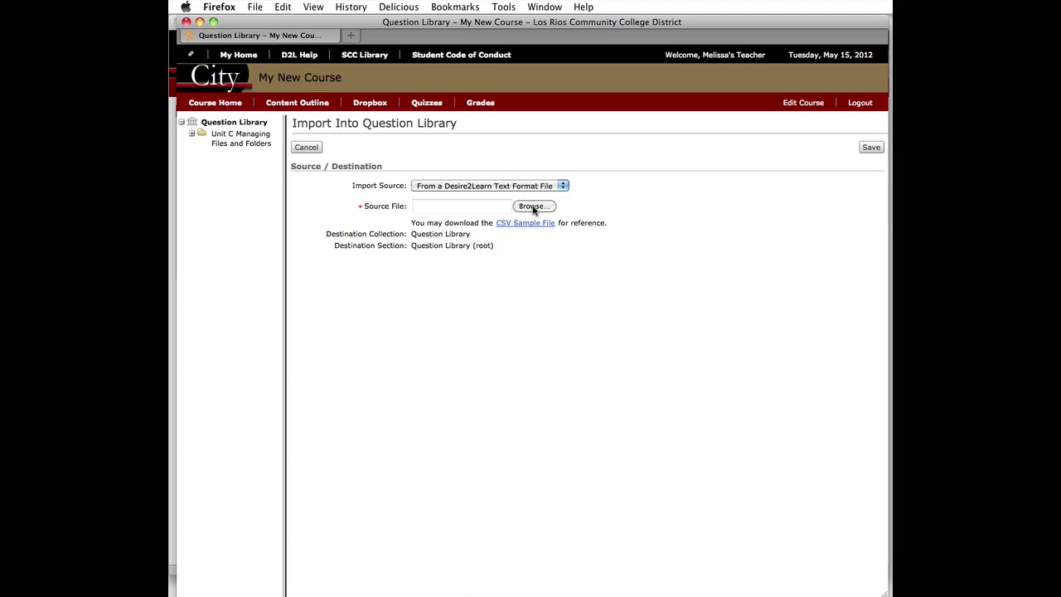
# Choose demoquizlibraryfromPDF.csv from the Desktop's d2l quiz for beginners folder as the source file and import its questions
pyautogui.click(534, 207)
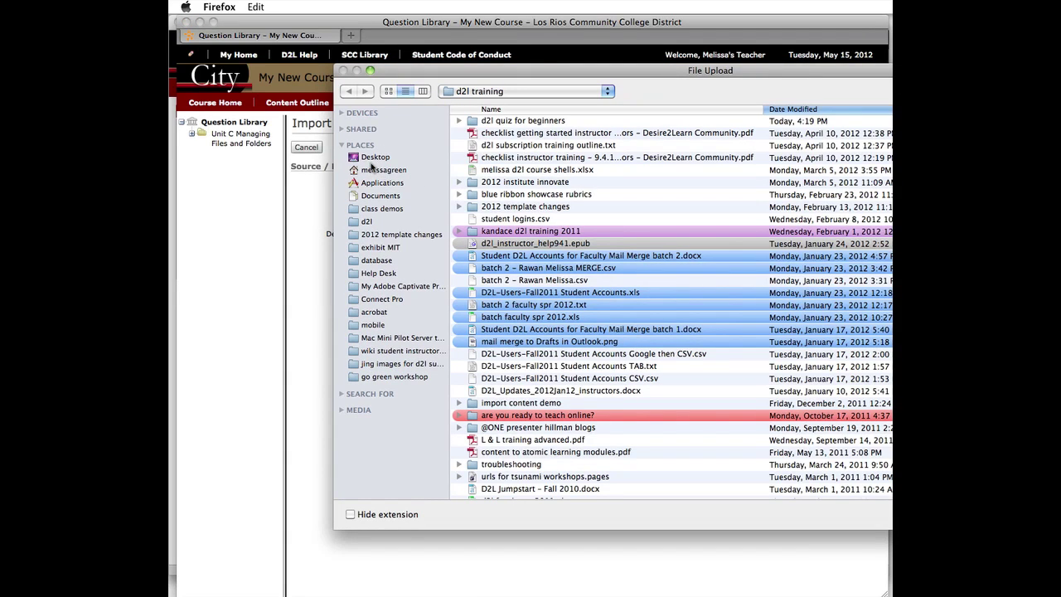
pyautogui.click(373, 157)
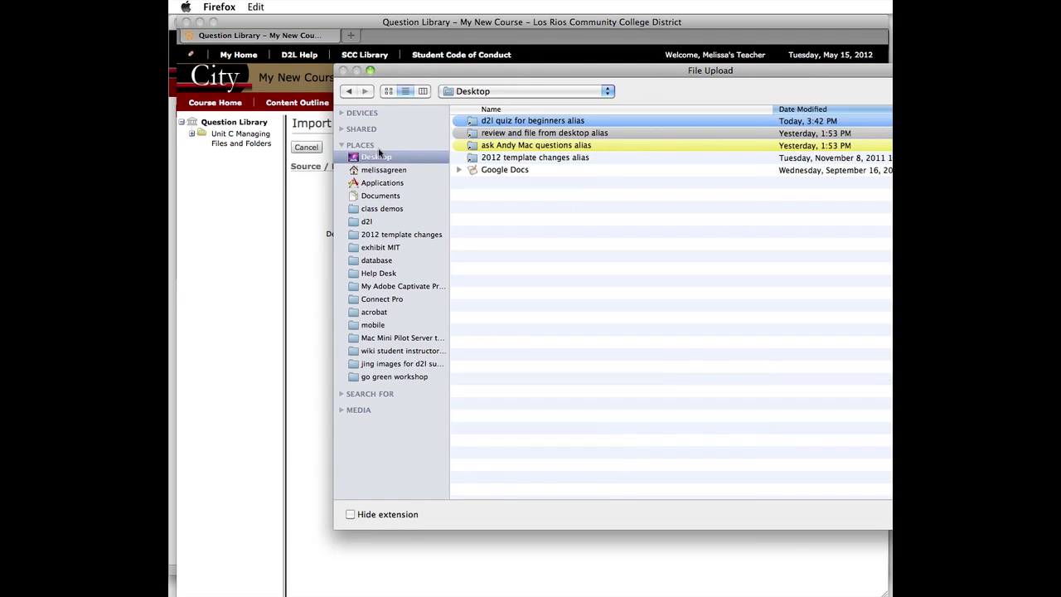
pyautogui.click(474, 122)
pyautogui.doubleClick(474, 123)
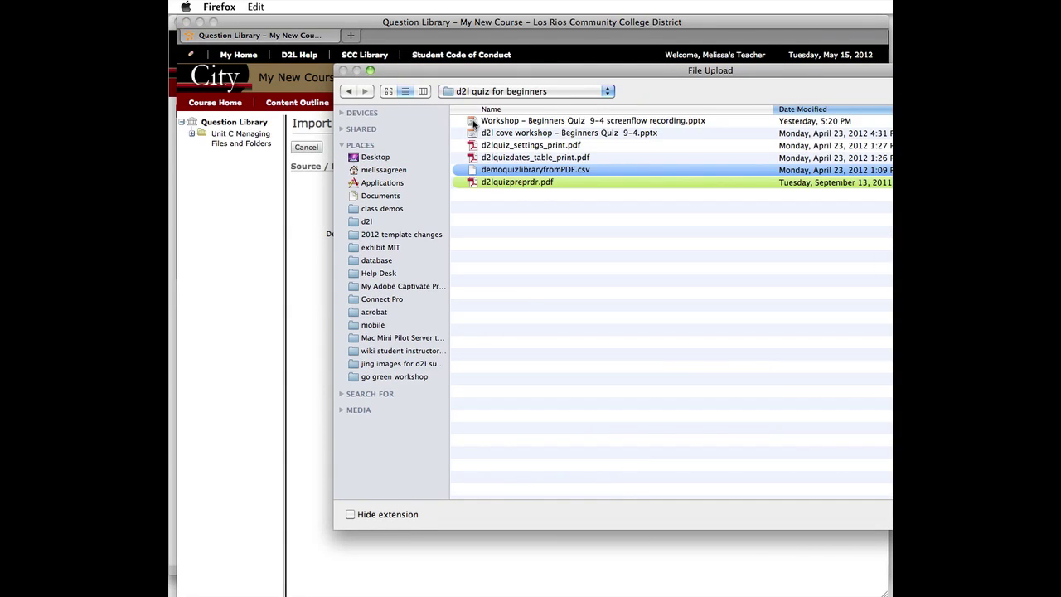
pyautogui.click(470, 171)
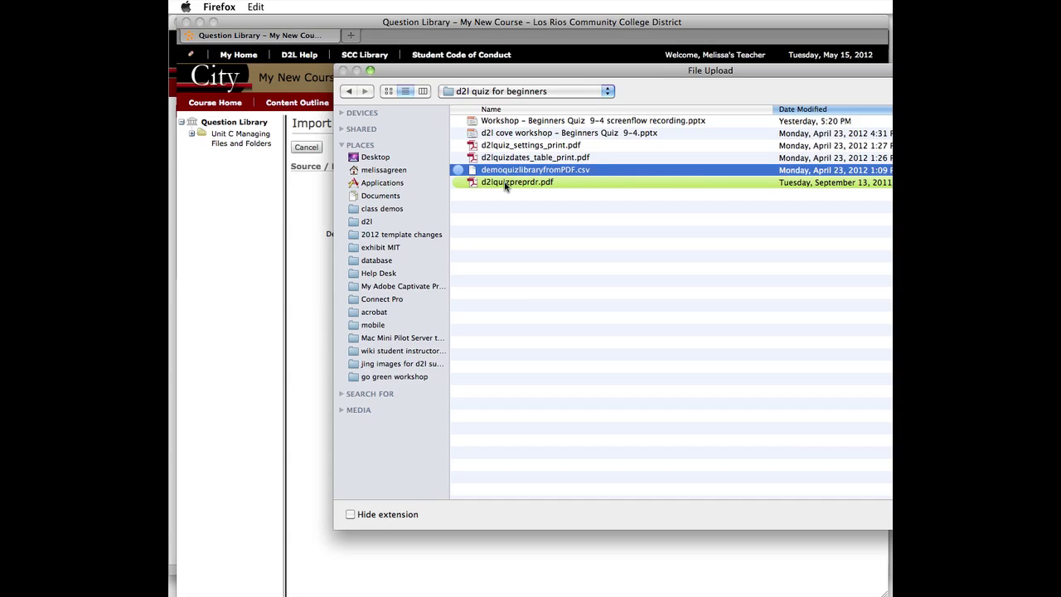
pyautogui.press('Return')
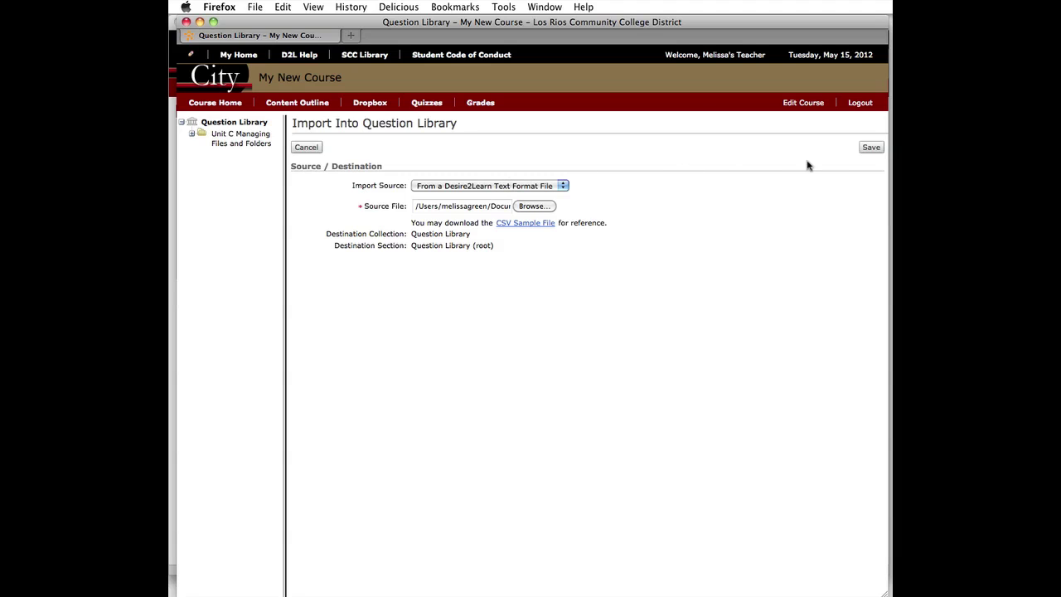
pyautogui.click(871, 148)
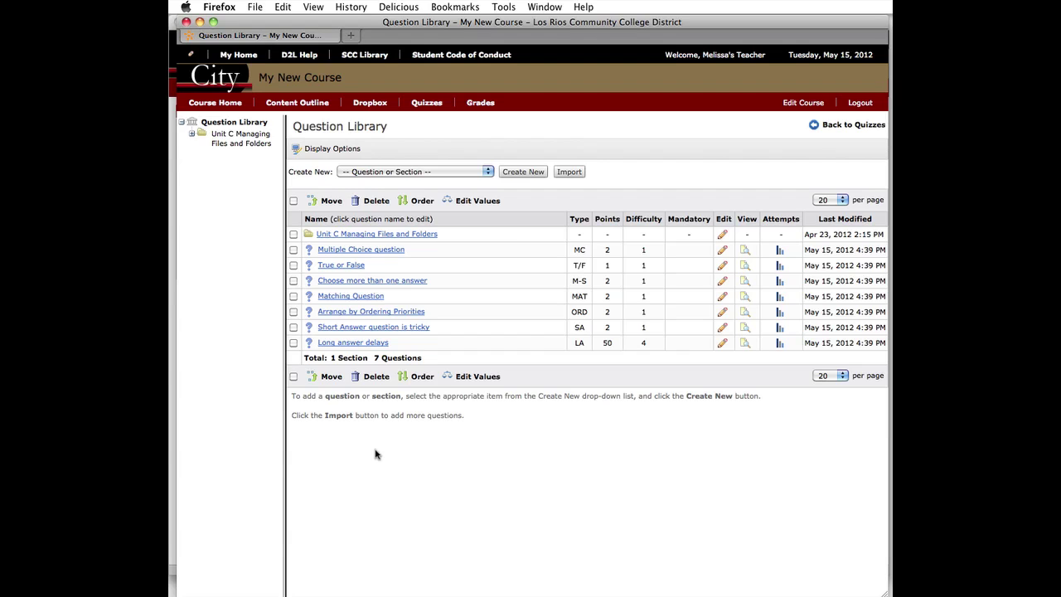
# Create a new section named Practice Quiz in the Question Library and save it
pyautogui.click(458, 173)
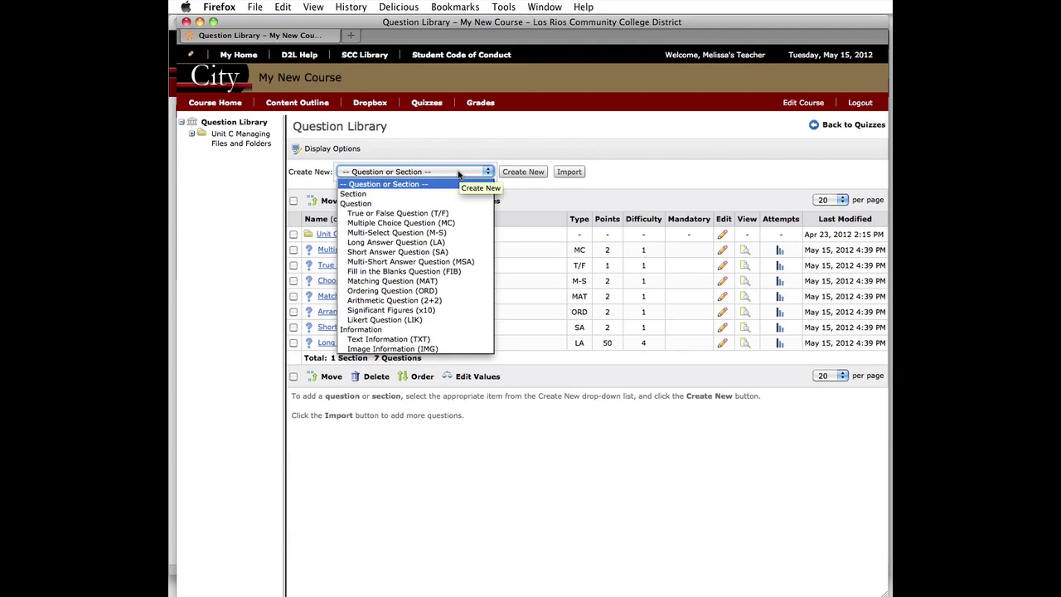
pyautogui.click(440, 193)
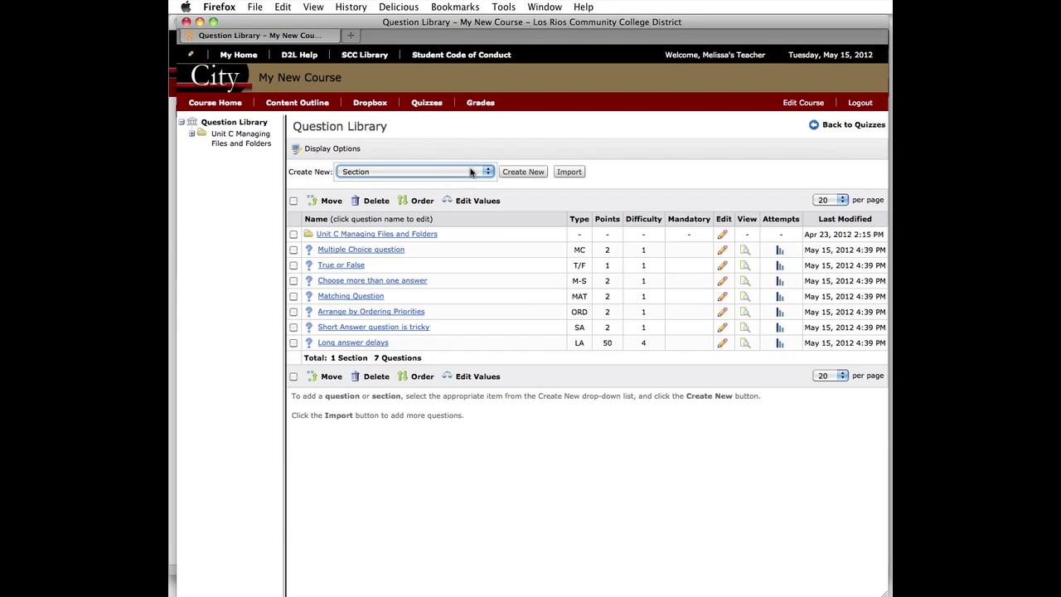
pyautogui.click(512, 173)
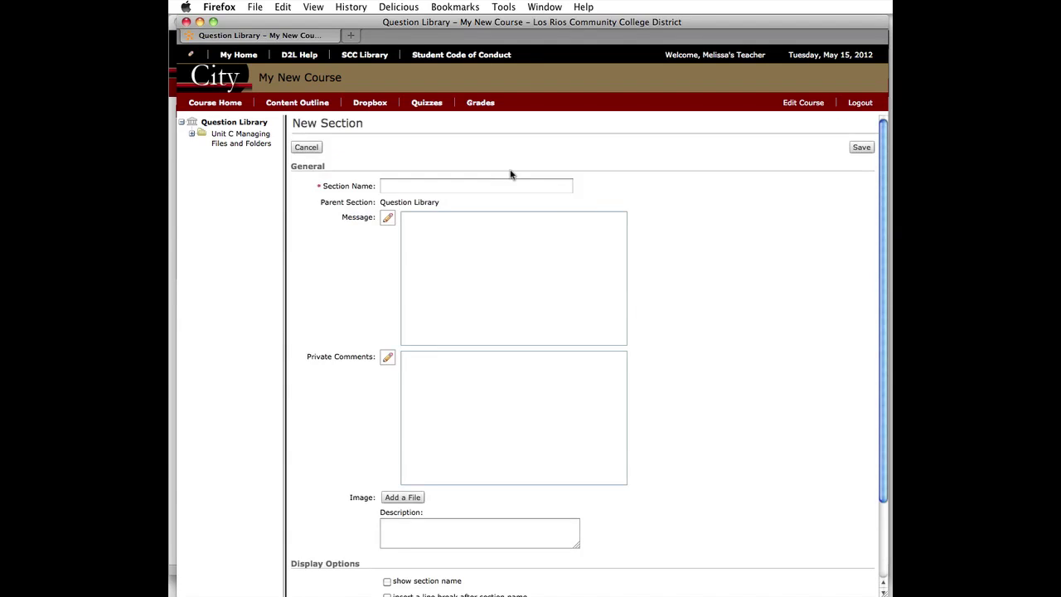
pyautogui.click(469, 184)
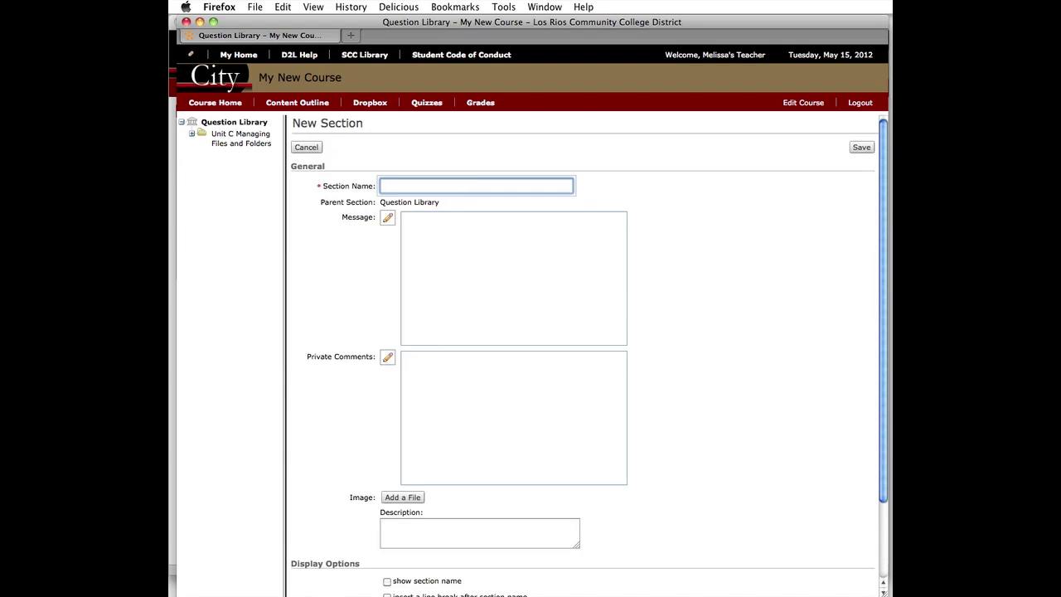
pyautogui.write('Practice Quiz')
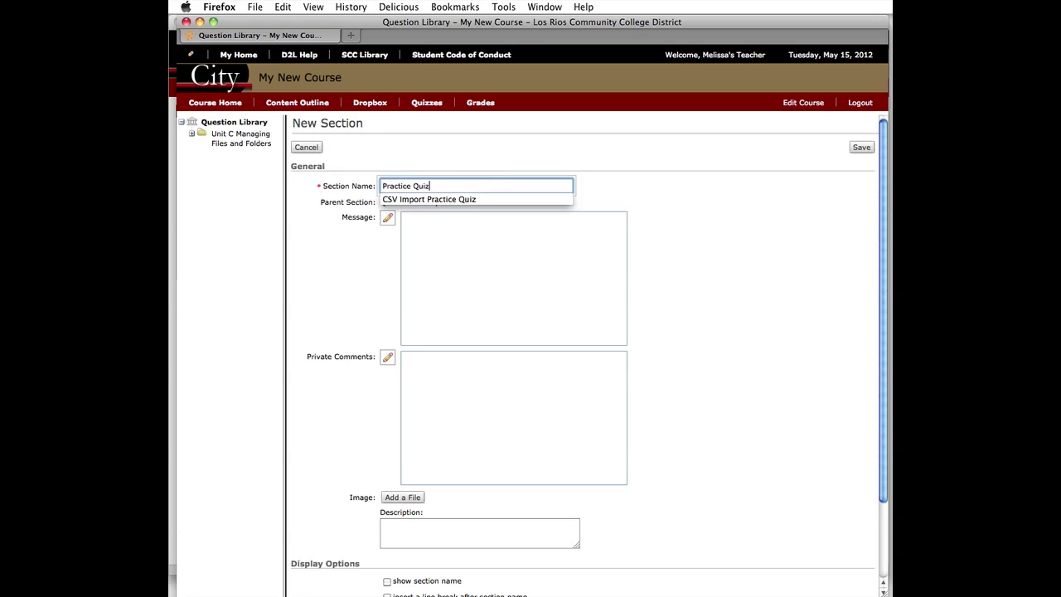
pyautogui.click(453, 241)
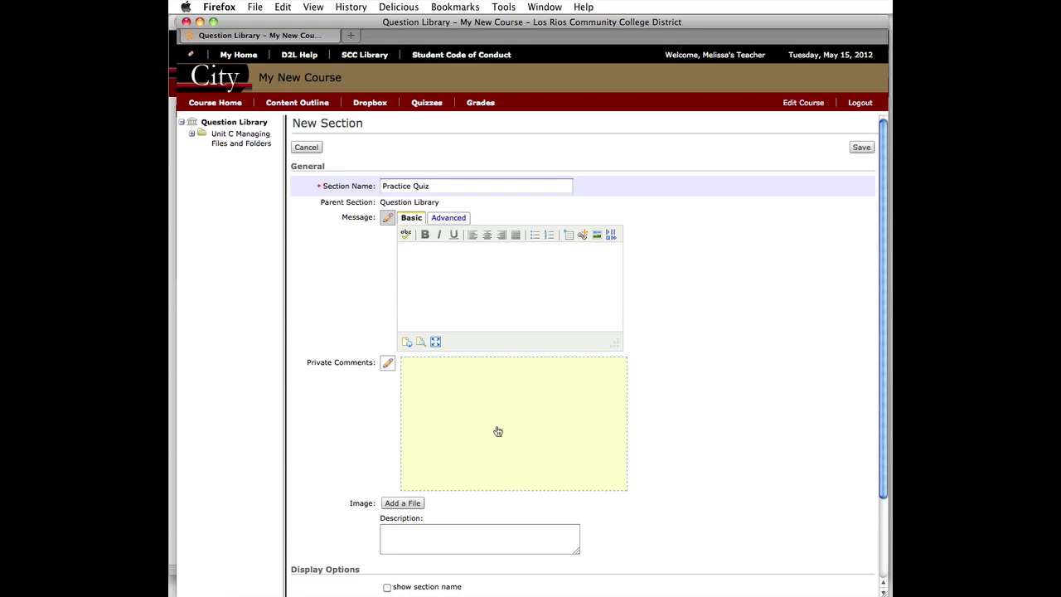
pyautogui.scroll(-3, 515, 449)
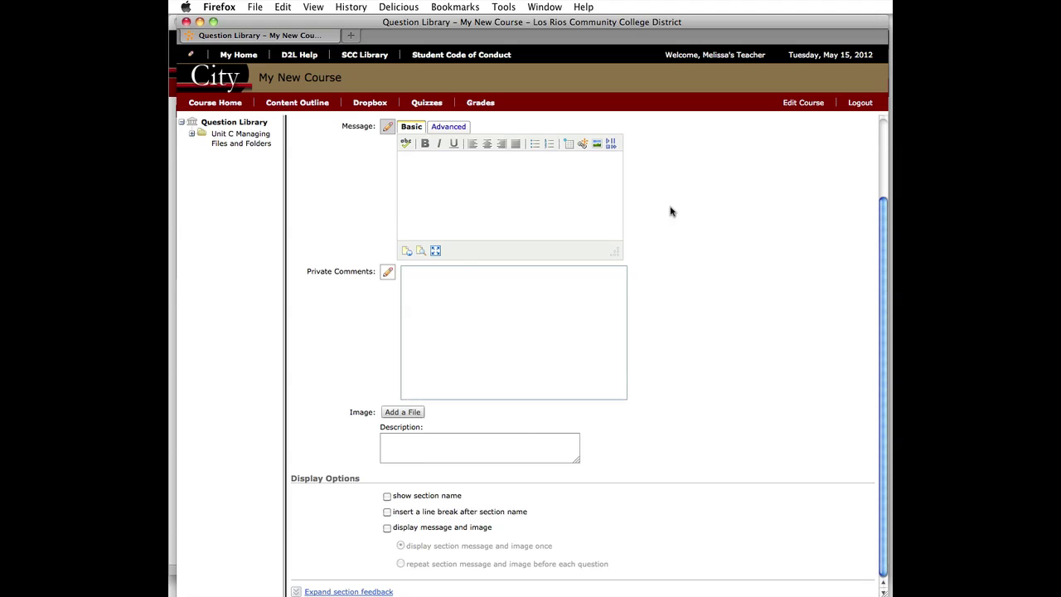
pyautogui.scroll(3, 883, 139)
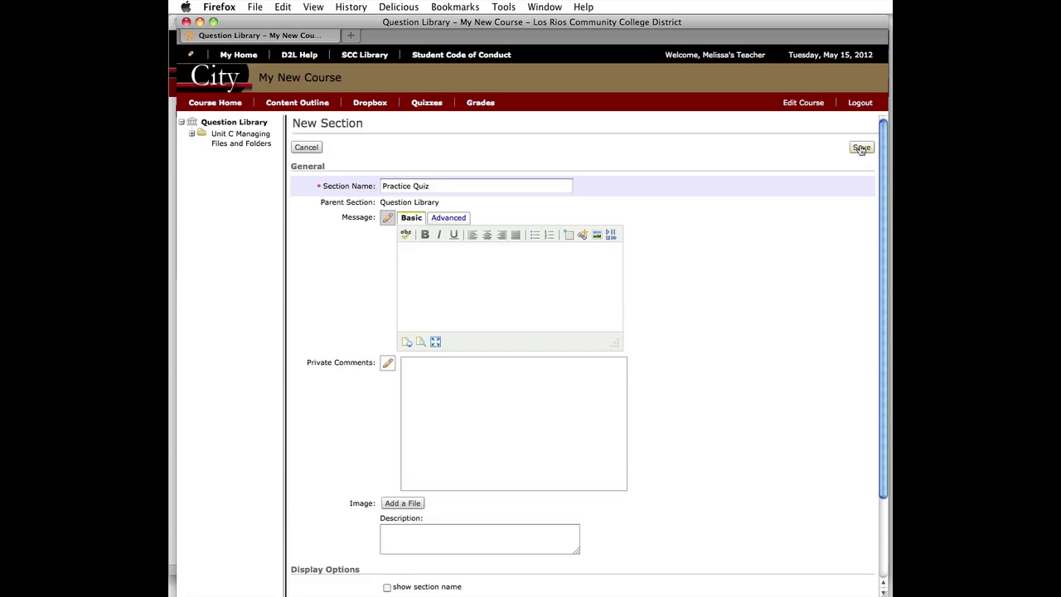
pyautogui.click(859, 147)
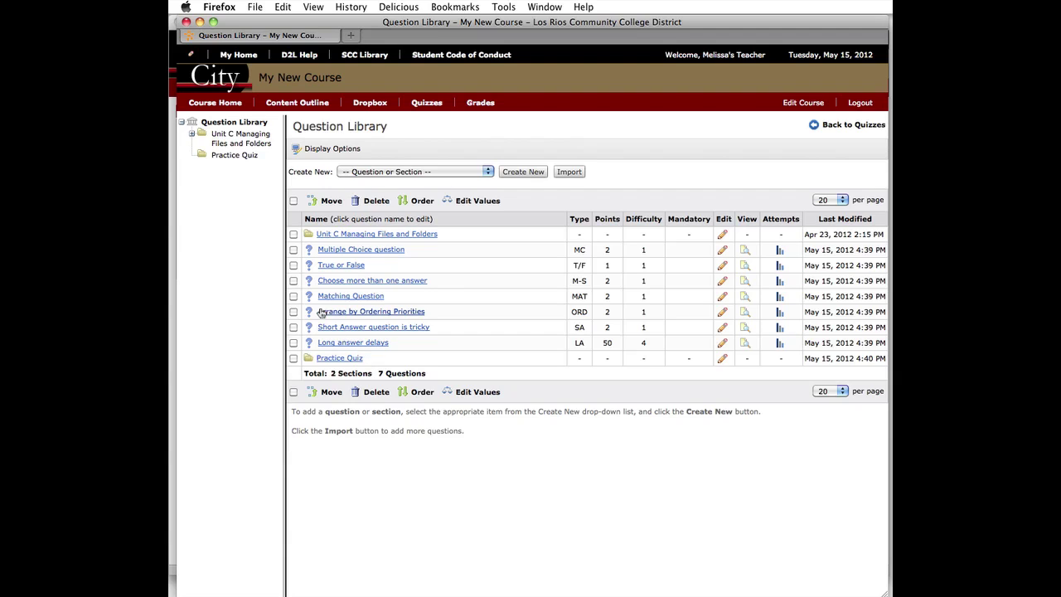
# Move all the imported questions, from Multiple Choice question through Long answer delays, into the Practice Quiz section
pyautogui.click(293, 250)
pyautogui.click(293, 265)
pyautogui.click(293, 280)
pyautogui.click(293, 296)
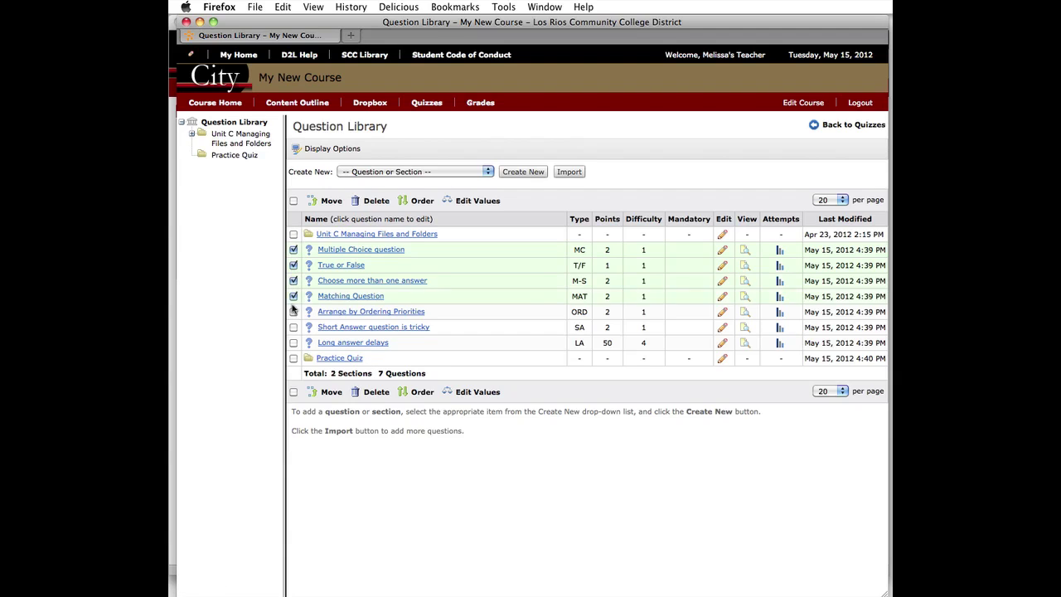
pyautogui.click(294, 312)
pyautogui.click(293, 326)
pyautogui.click(293, 344)
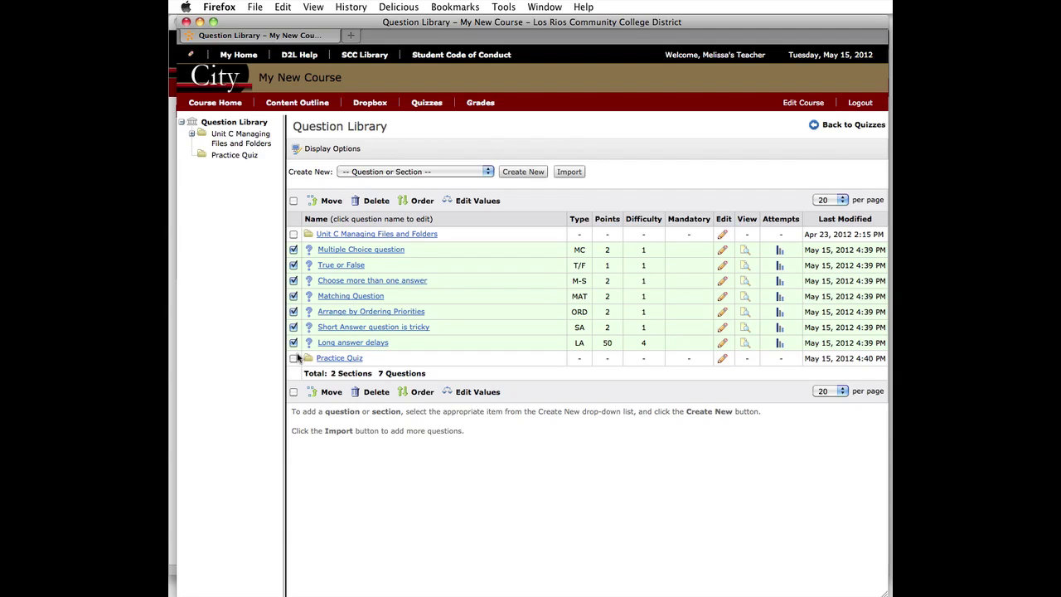
pyautogui.click(330, 395)
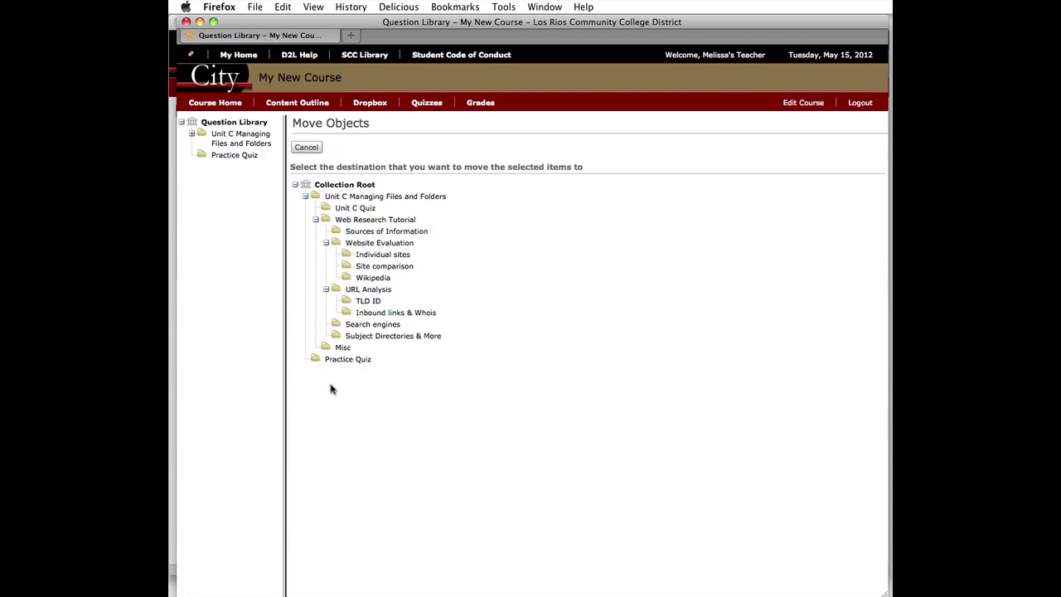
pyautogui.click(335, 360)
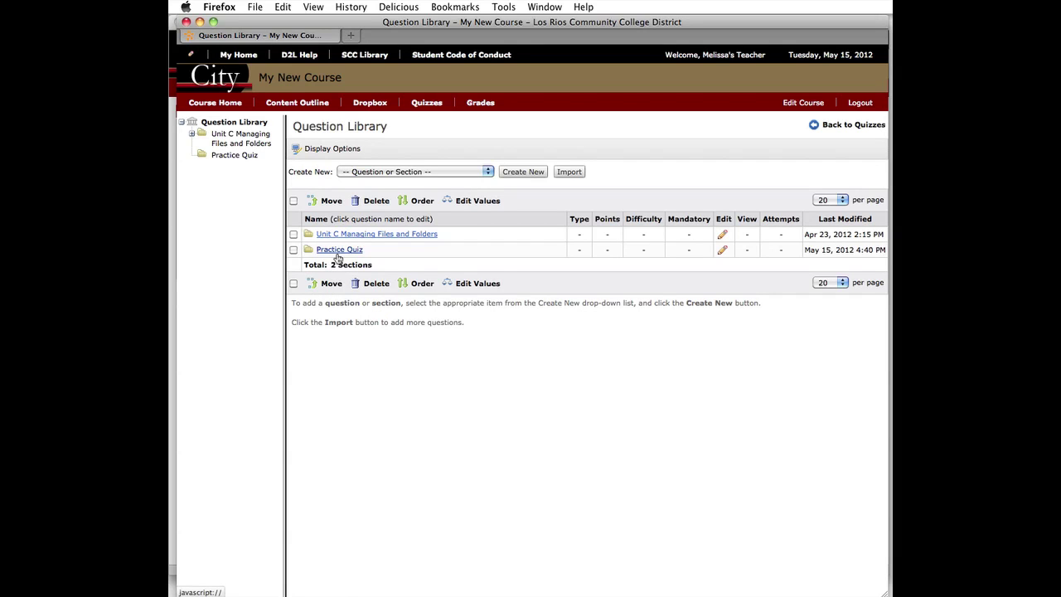
# Open the Multiple Choice question in the Practice Quiz section and examine its text, answer options and weights
pyautogui.click(338, 252)
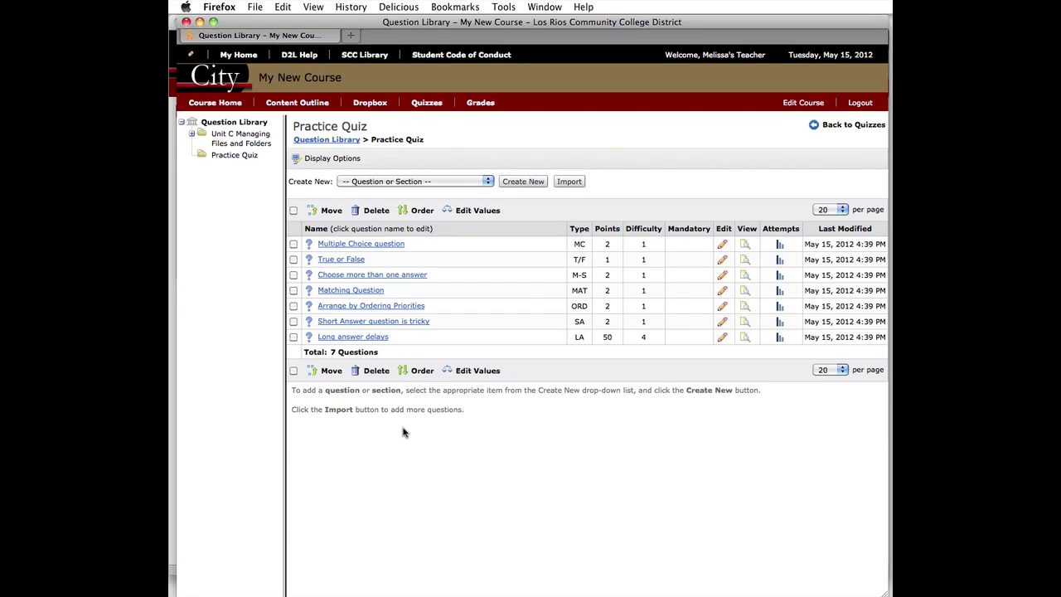
pyautogui.click(722, 244)
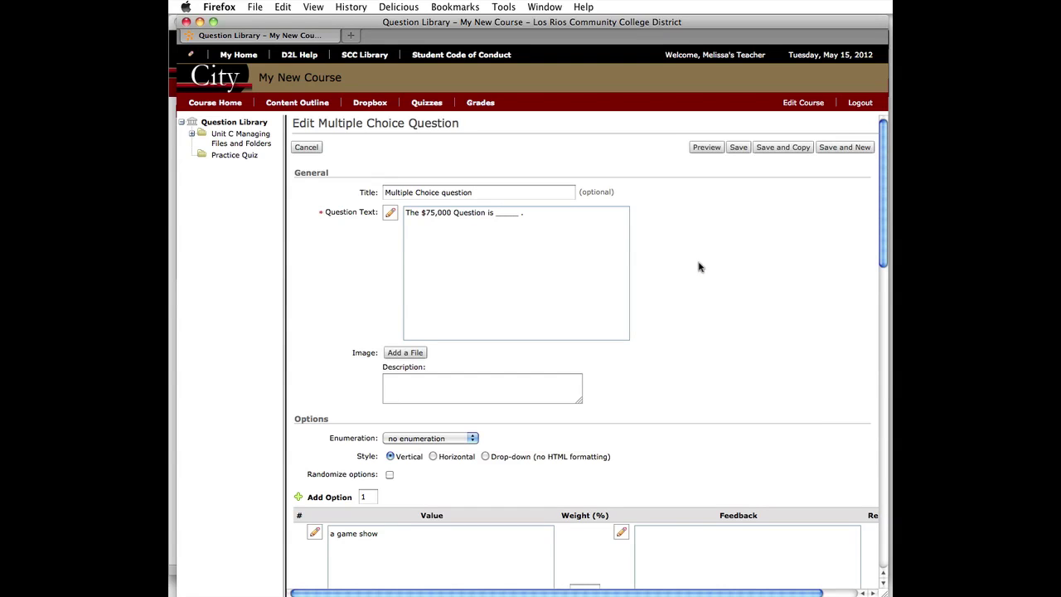
pyautogui.scroll(-5, 673, 269)
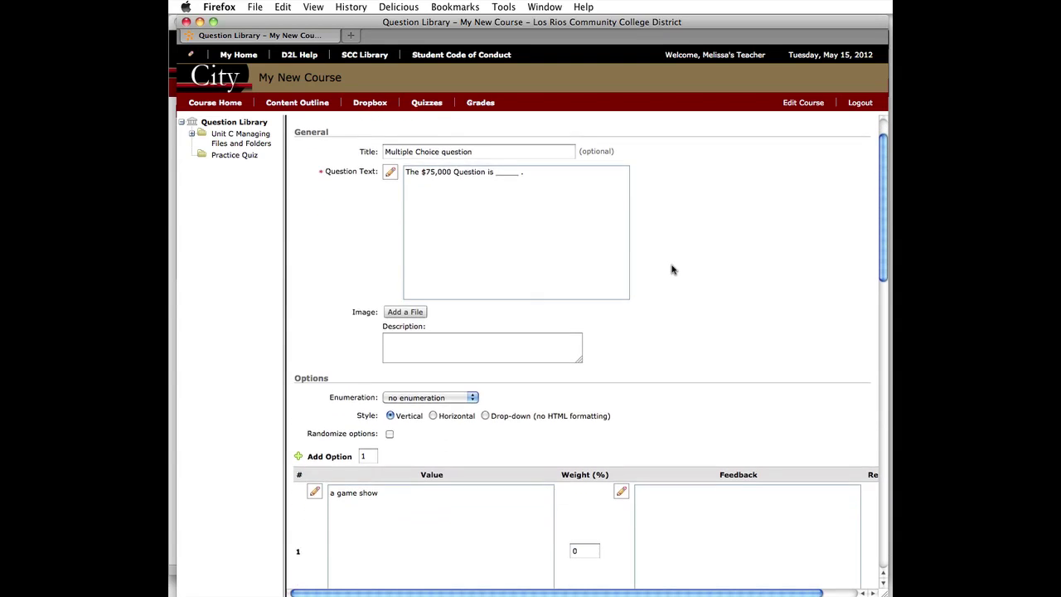
pyautogui.scroll(-7, 655, 265)
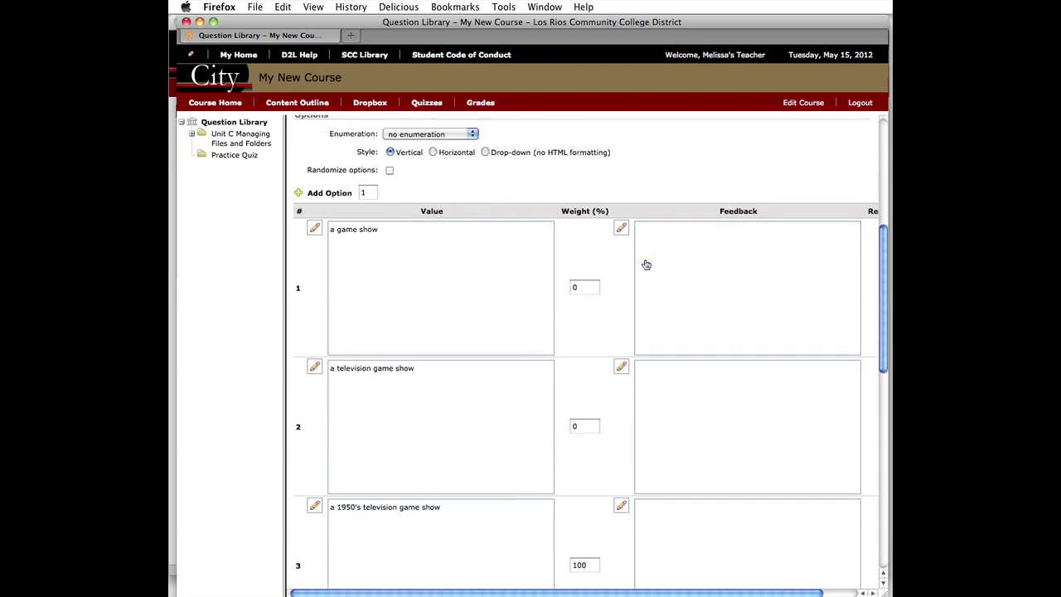
pyautogui.scroll(-2, 644, 265)
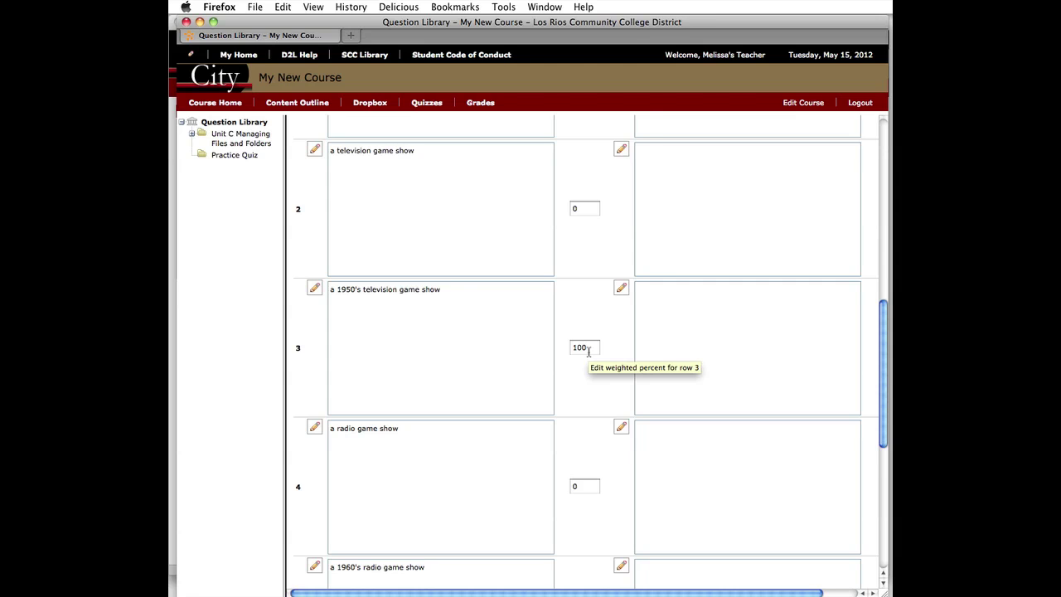
pyautogui.scroll(-8, 588, 352)
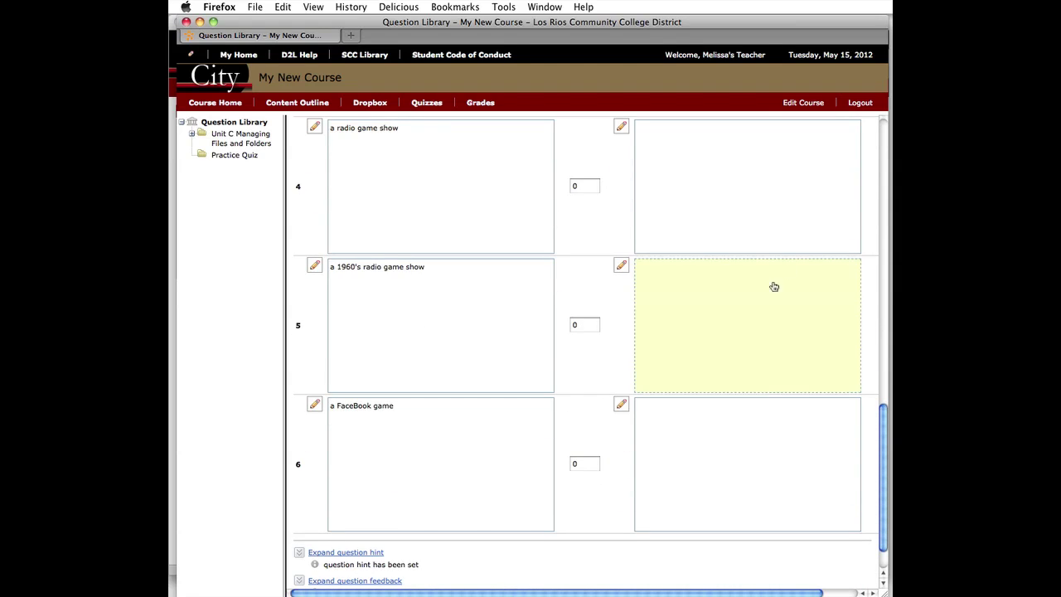
pyautogui.click(882, 124)
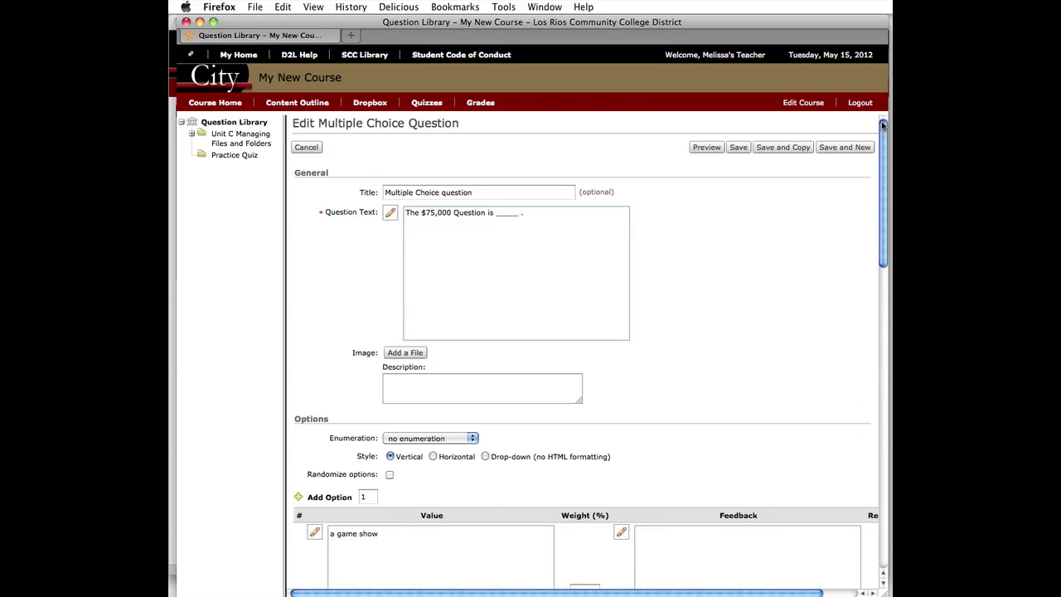
# Turn on randomized options for the multiple choice question and save it
pyautogui.click(408, 218)
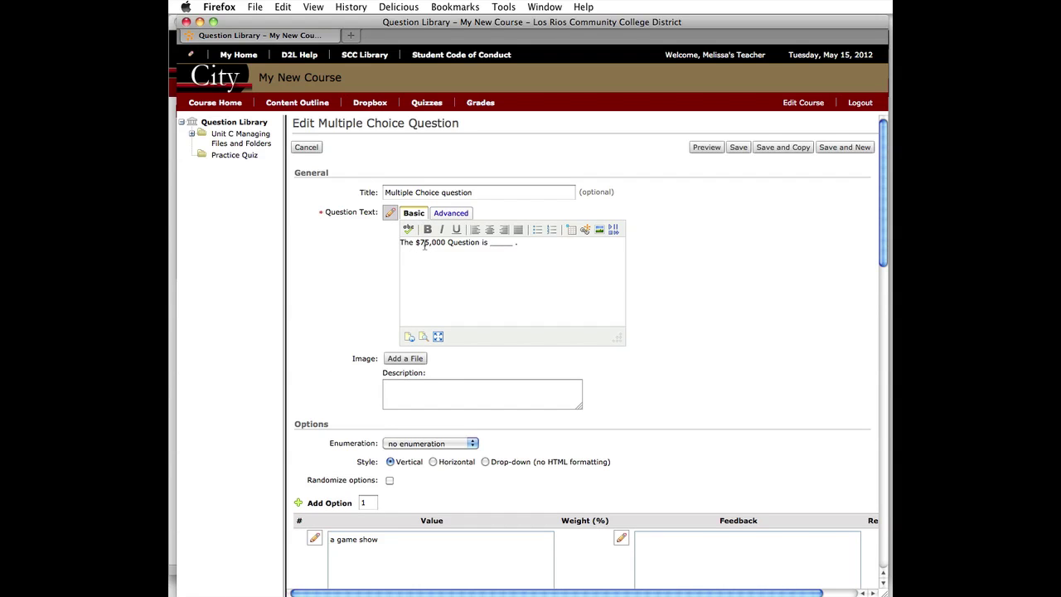
pyautogui.scroll(-4, 331, 329)
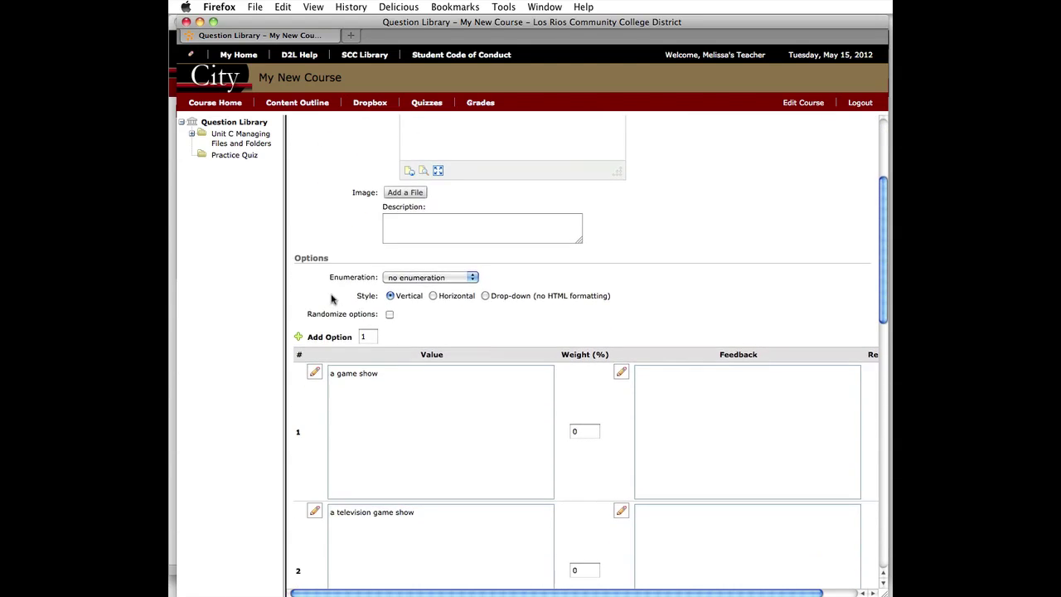
pyautogui.click(390, 314)
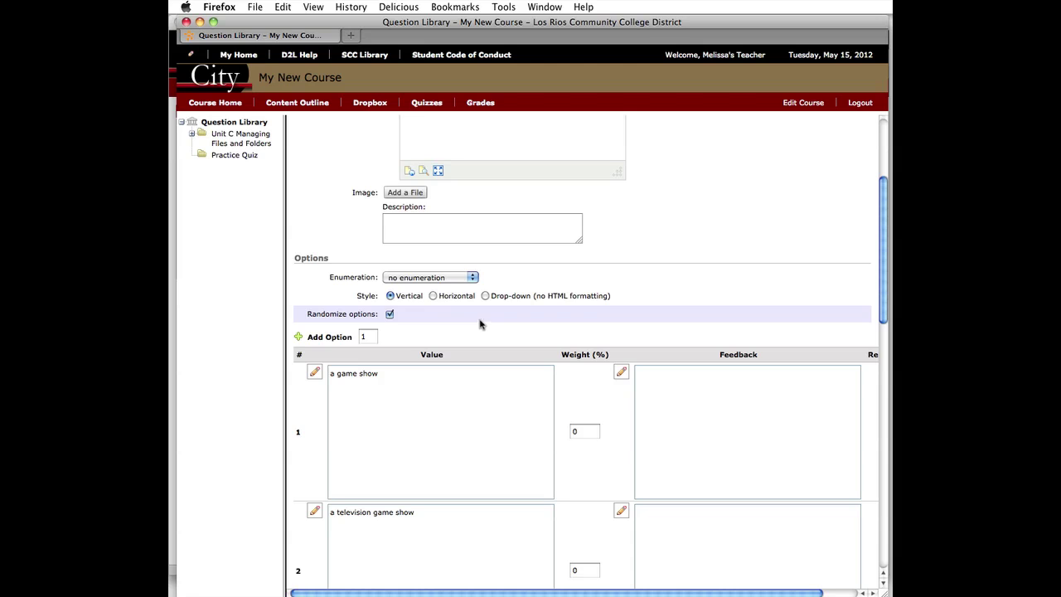
pyautogui.click(883, 122)
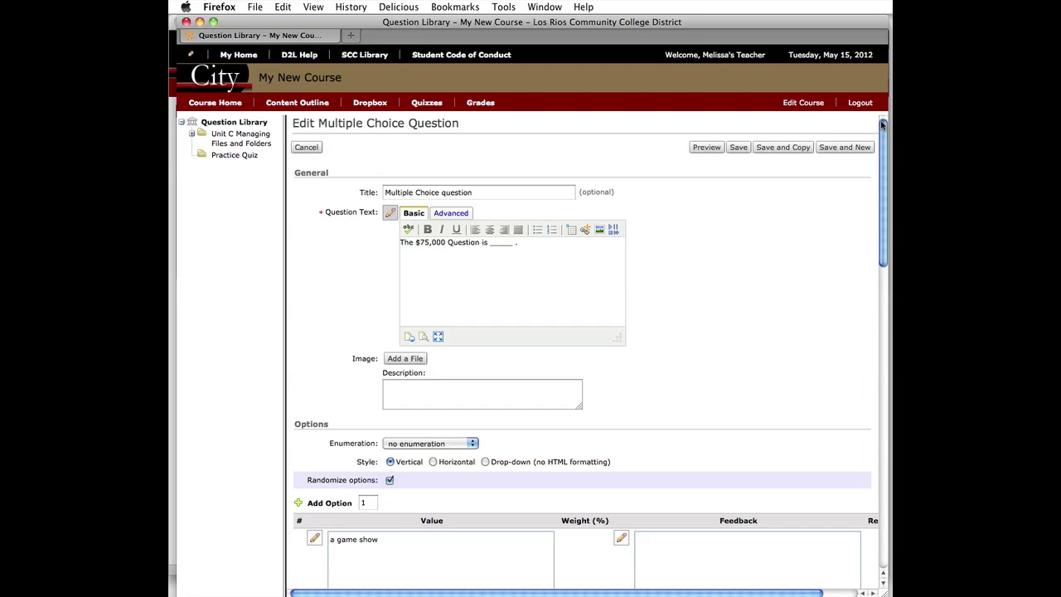
pyautogui.click(738, 149)
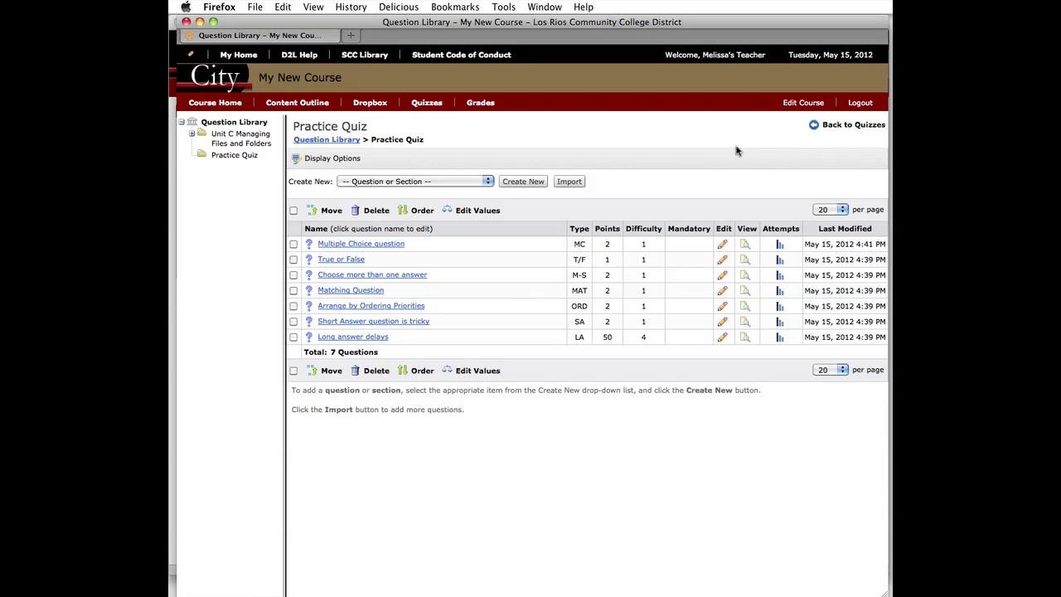
# Open the True or False question for editing and replace its title with a copy of its question text
pyautogui.click(721, 262)
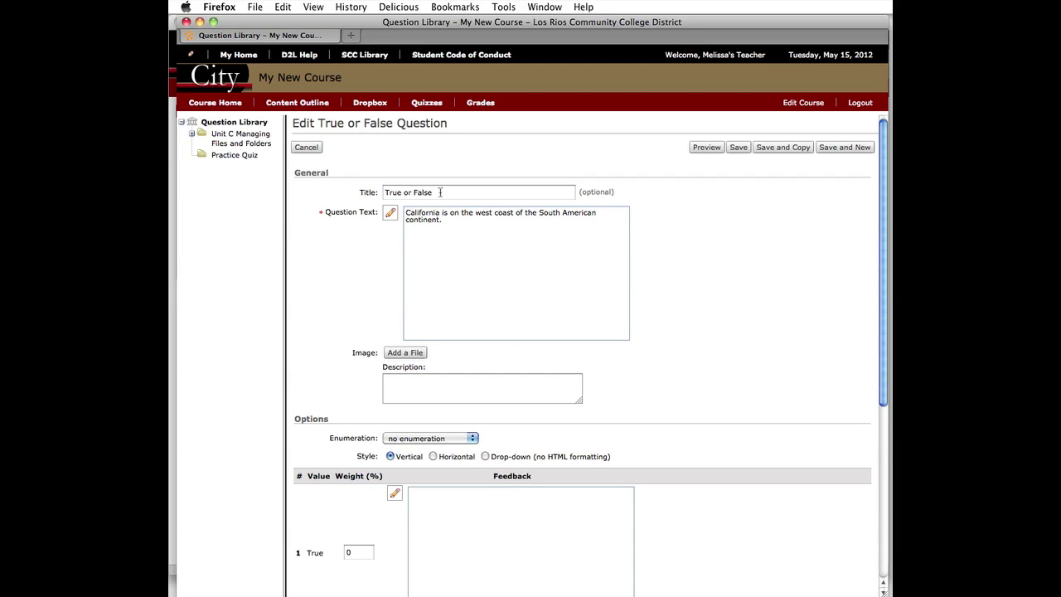
pyautogui.moveTo(440, 191); pyautogui.dragTo(358, 193)
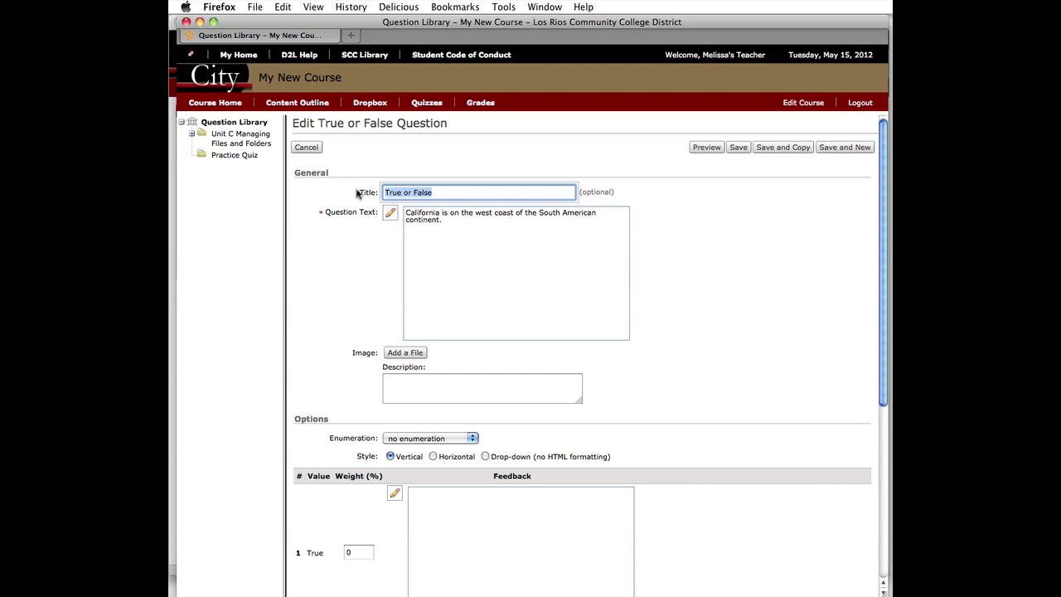
pyautogui.click(447, 226)
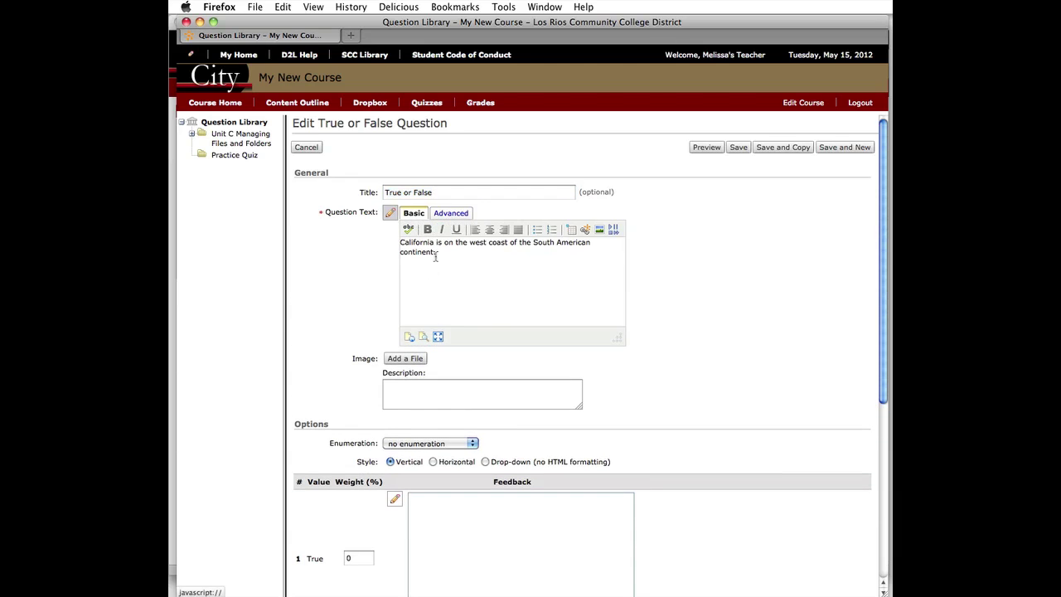
pyautogui.moveTo(441, 253); pyautogui.dragTo(387, 241)
pyautogui.press('super+c')
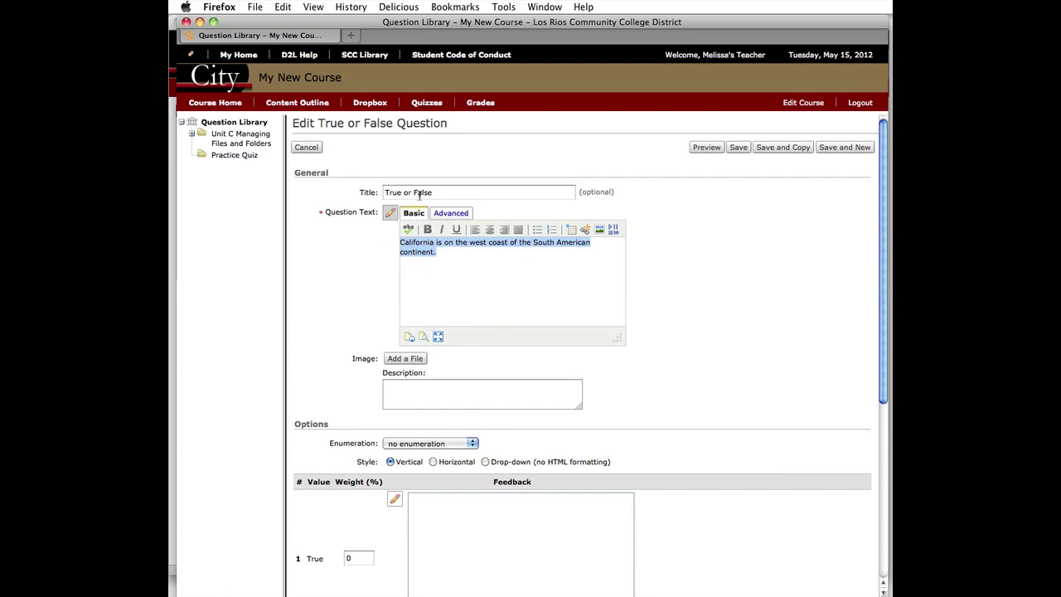
pyautogui.tripleClick(441, 191)
pyautogui.press('super+v')
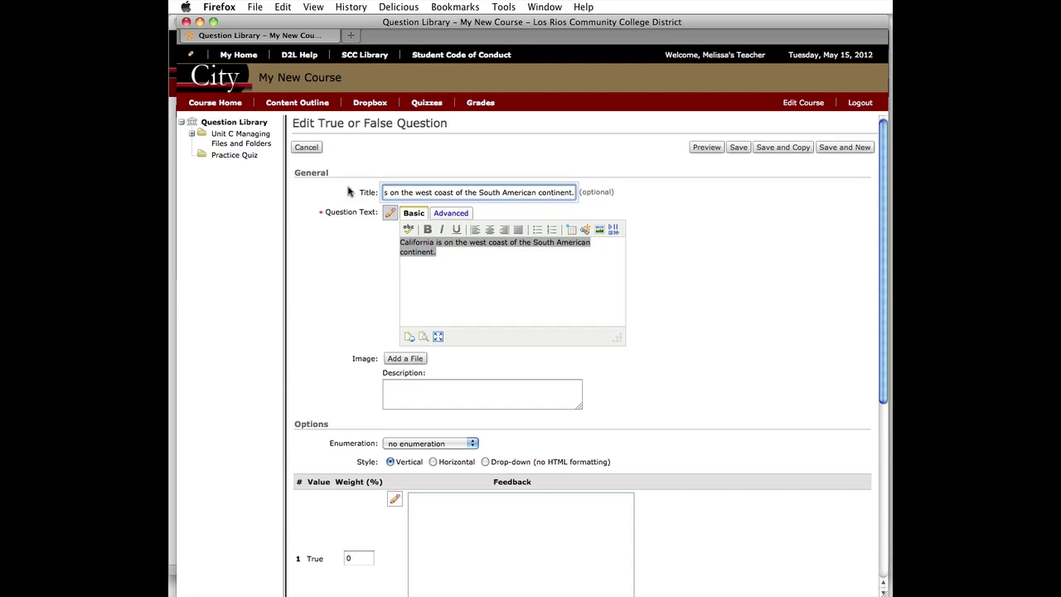
# Append "- SLO#2.4" to the end of the question's title and save the question
pyautogui.write('-')
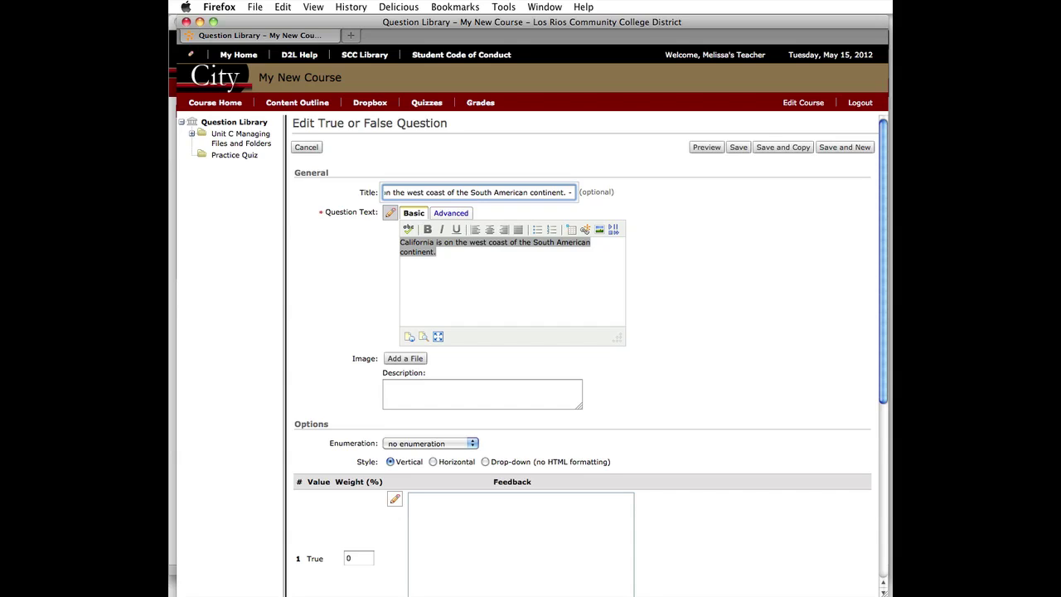
pyautogui.write('S')
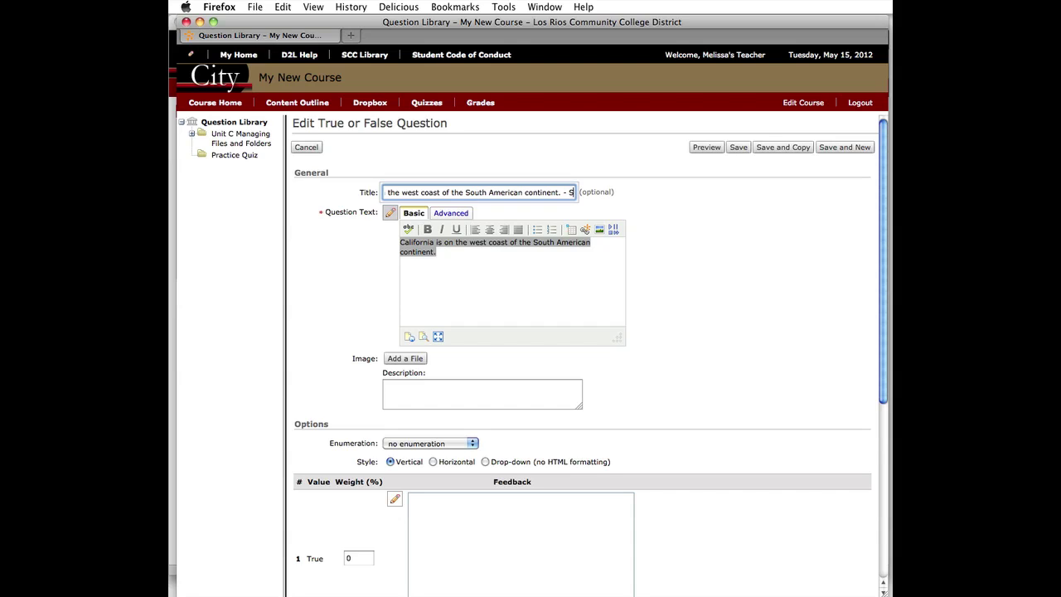
pyautogui.write('LO')
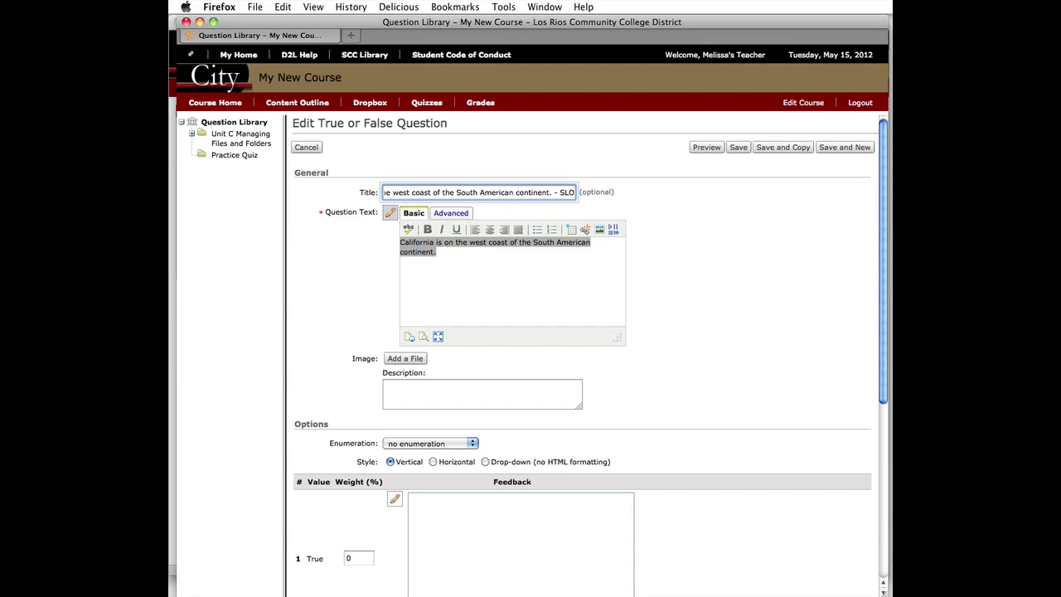
pyautogui.write('#')
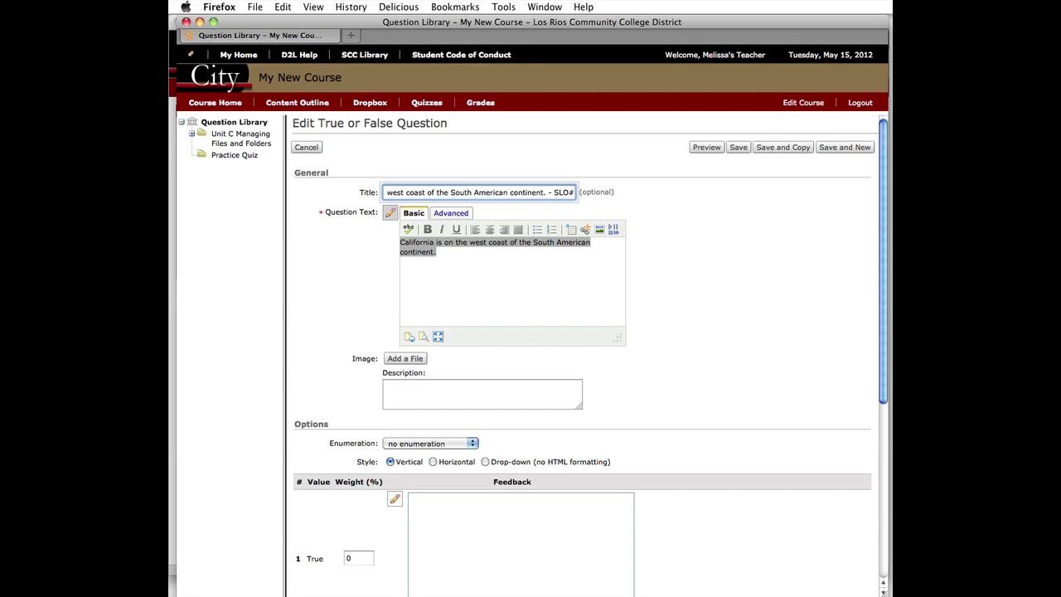
pyautogui.write('2')
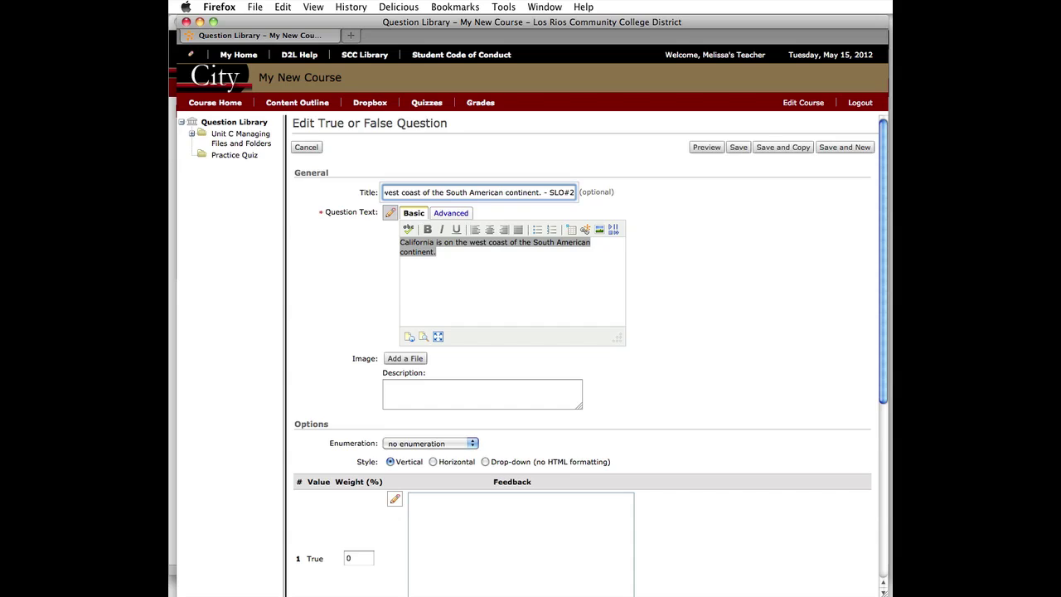
pyautogui.write('.4')
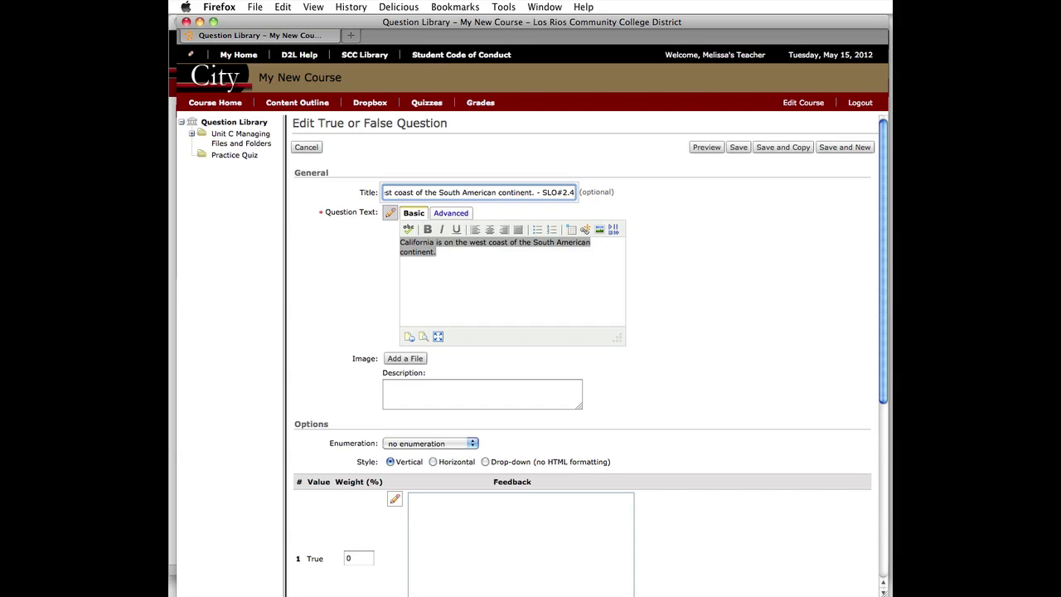
pyautogui.click(738, 147)
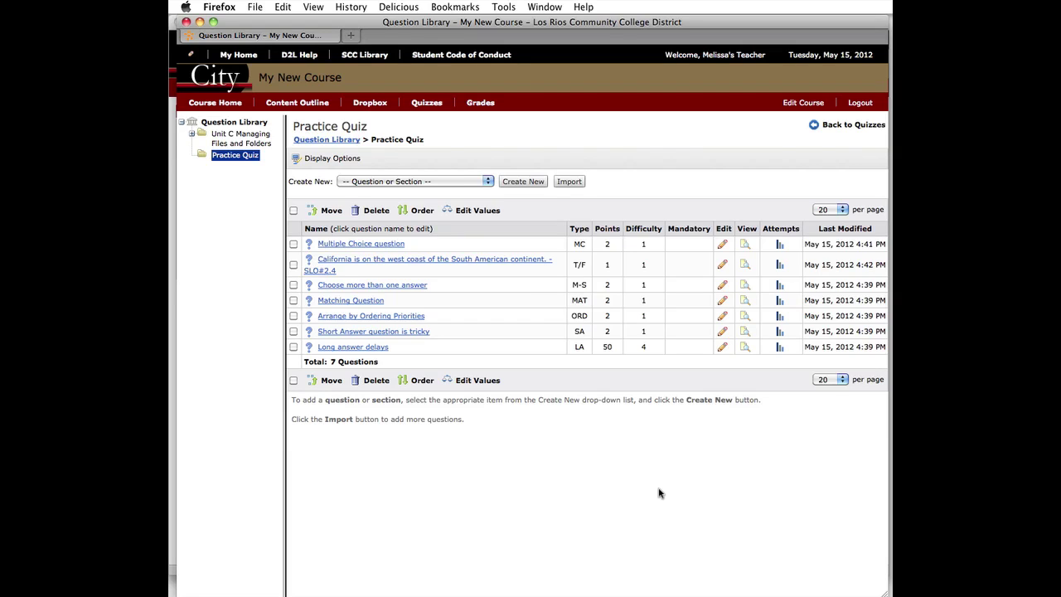
# Create a new section named Ch 2 at the top level of the Question Library and save it
pyautogui.click(311, 141)
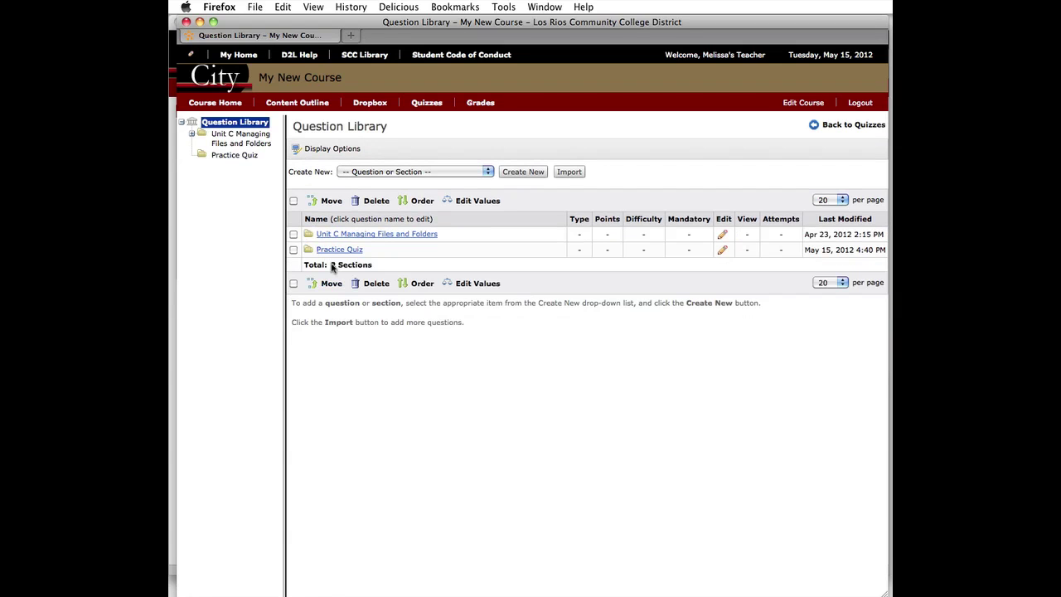
pyautogui.click(398, 172)
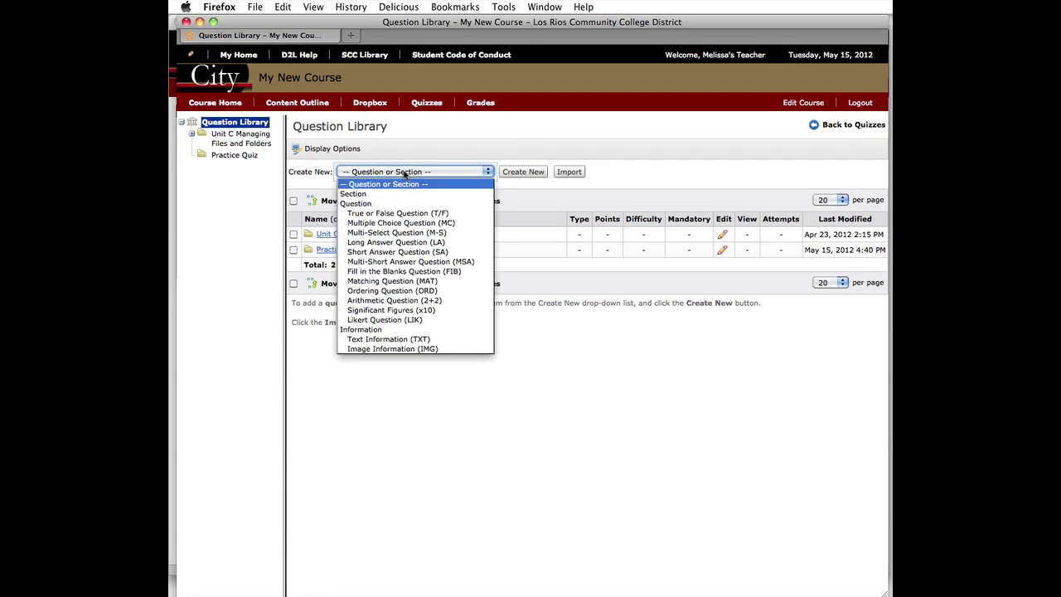
pyautogui.click(394, 195)
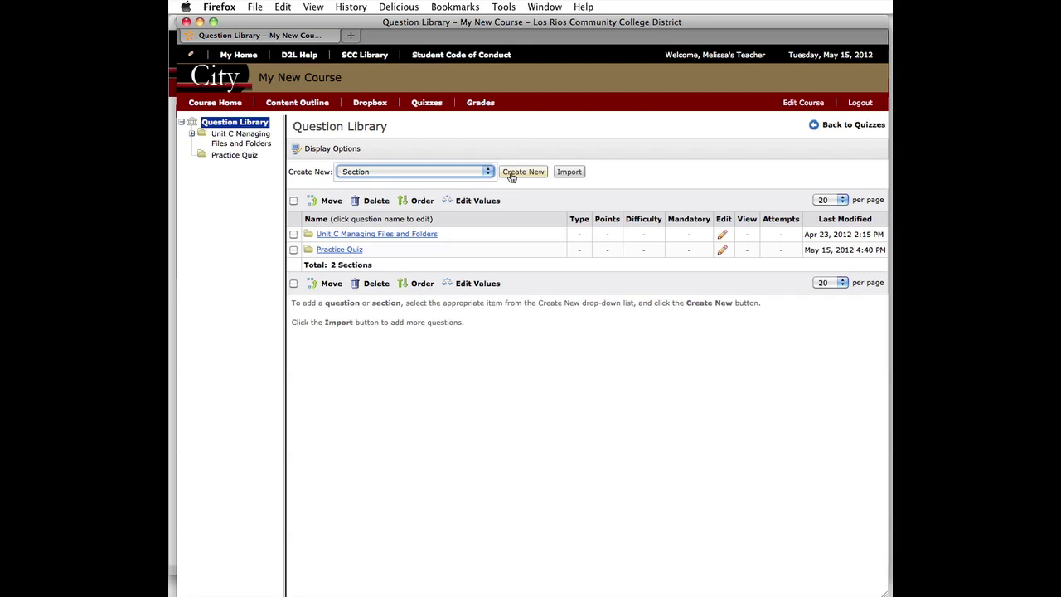
pyautogui.click(522, 172)
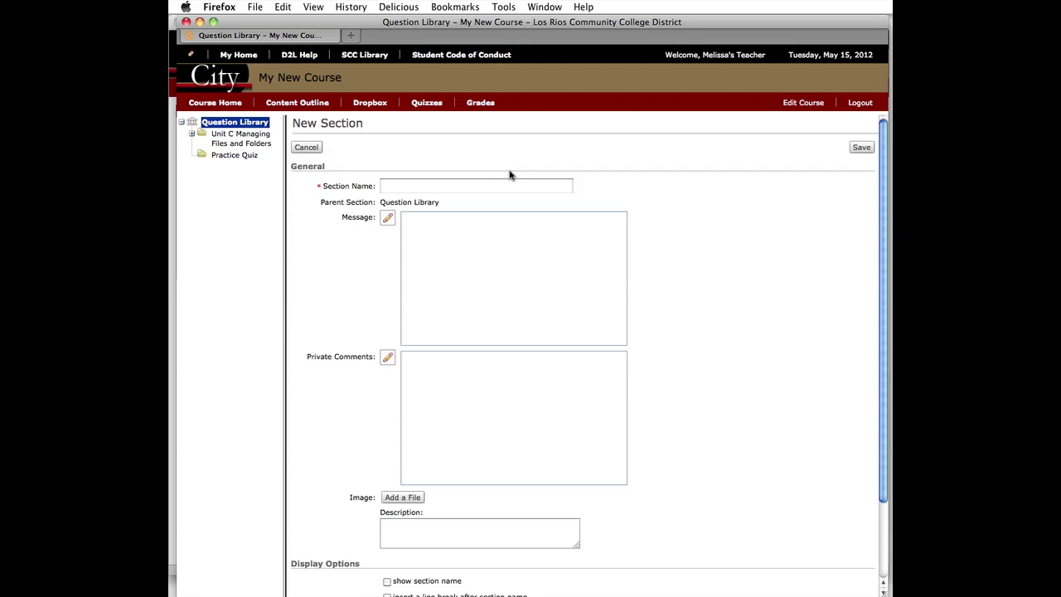
pyautogui.click(490, 187)
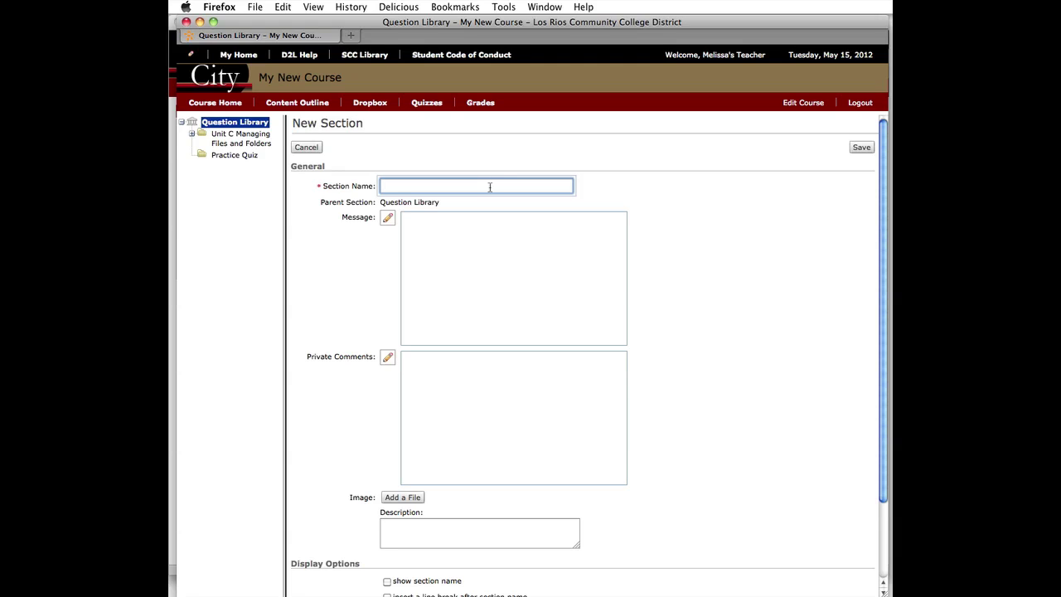
pyautogui.write('Ch')
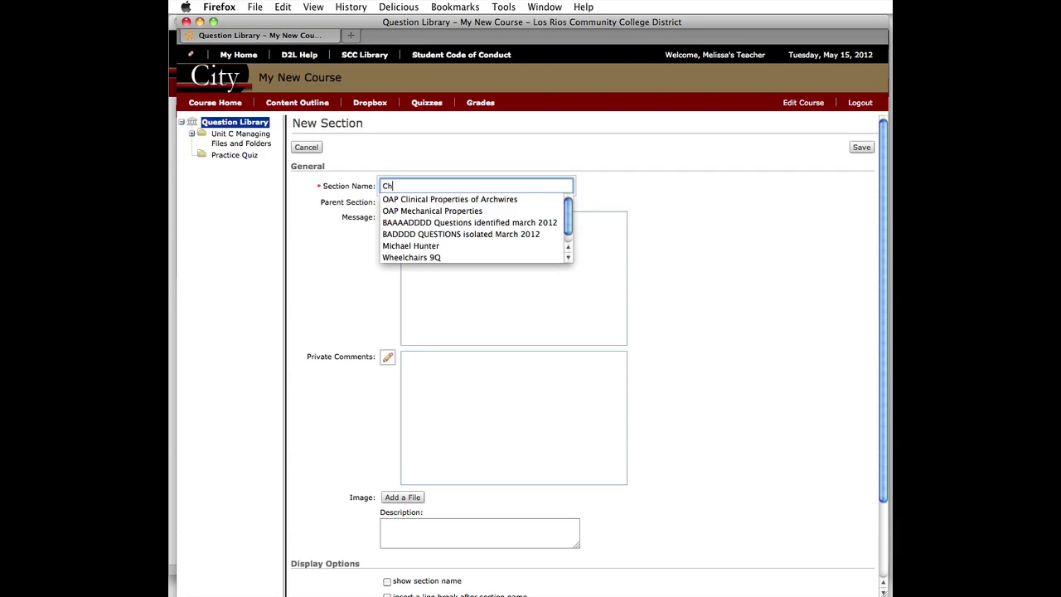
pyautogui.write(' 2')
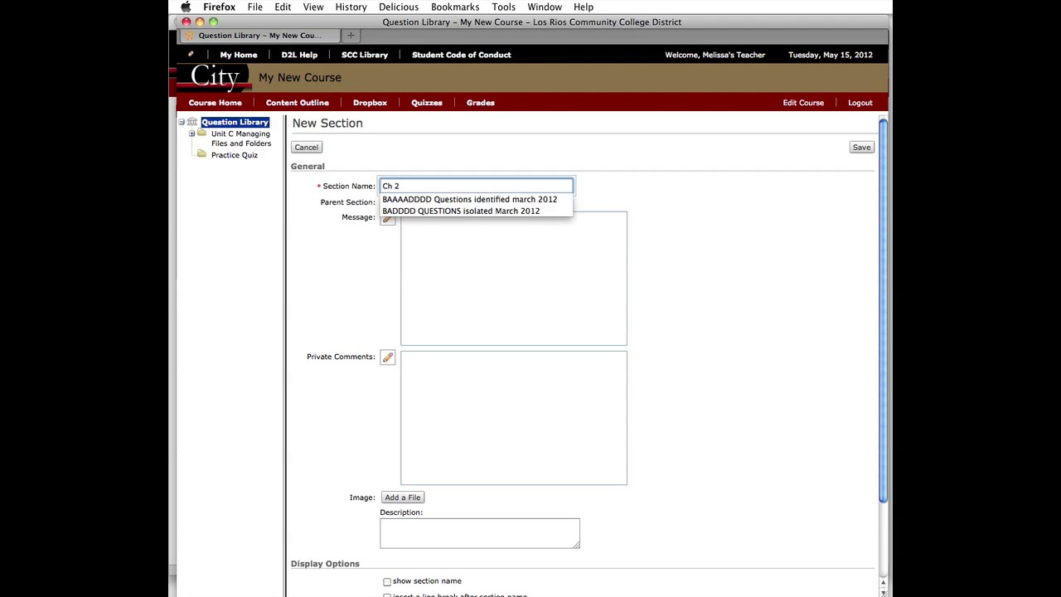
pyautogui.click(362, 273)
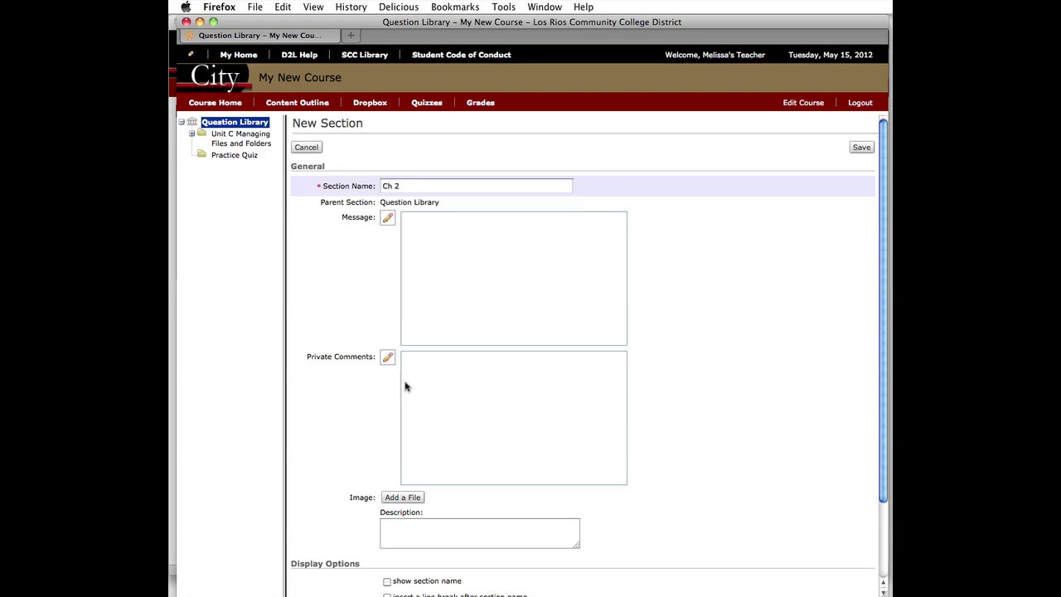
pyautogui.click(861, 147)
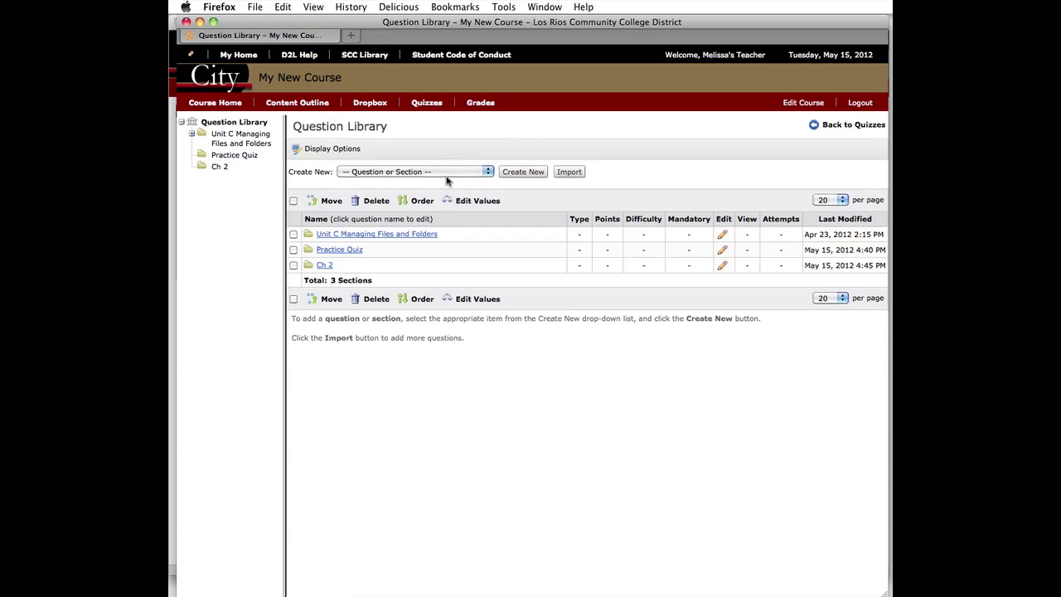
# Create another Question Library section named Ch 3 and save it
pyautogui.click(455, 170)
pyautogui.click(449, 198)
pyautogui.click(523, 171)
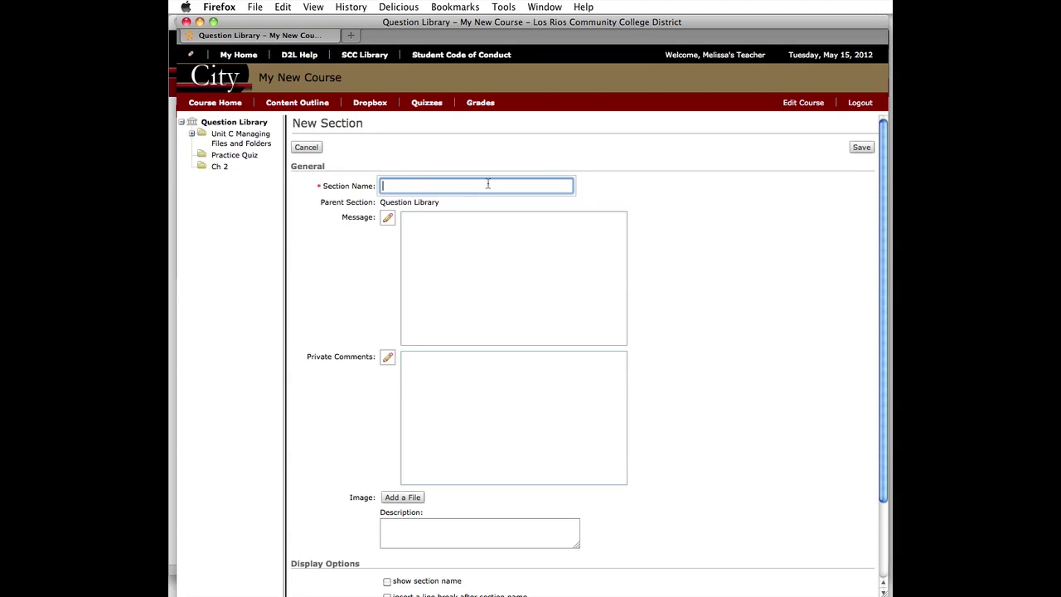
pyautogui.write('Ch 3')
pyautogui.click(859, 147)
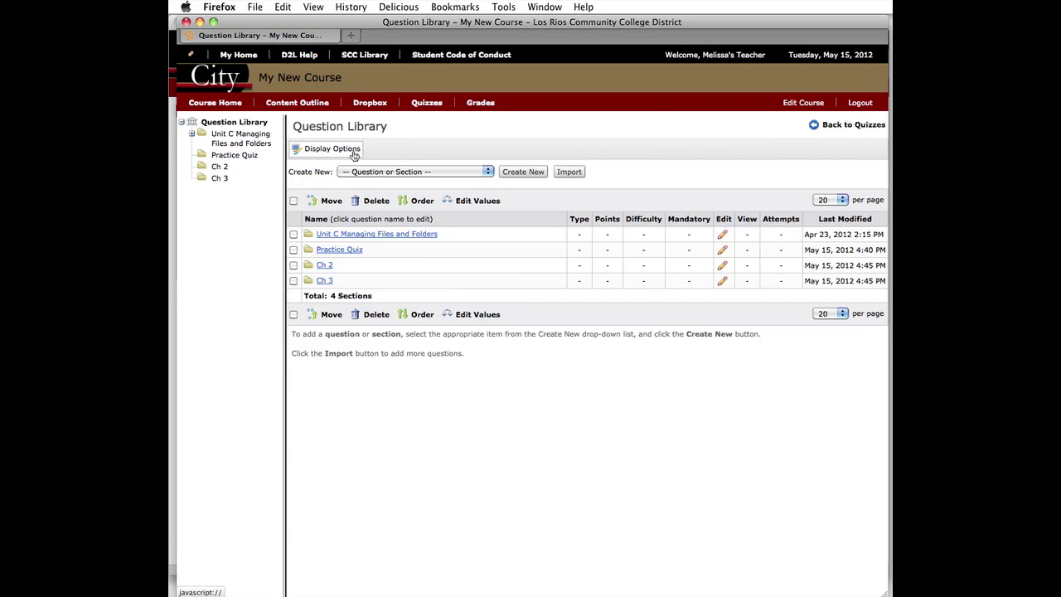
# Return to quiz management and start a new quiz named Practice Quiz
pyautogui.click(842, 129)
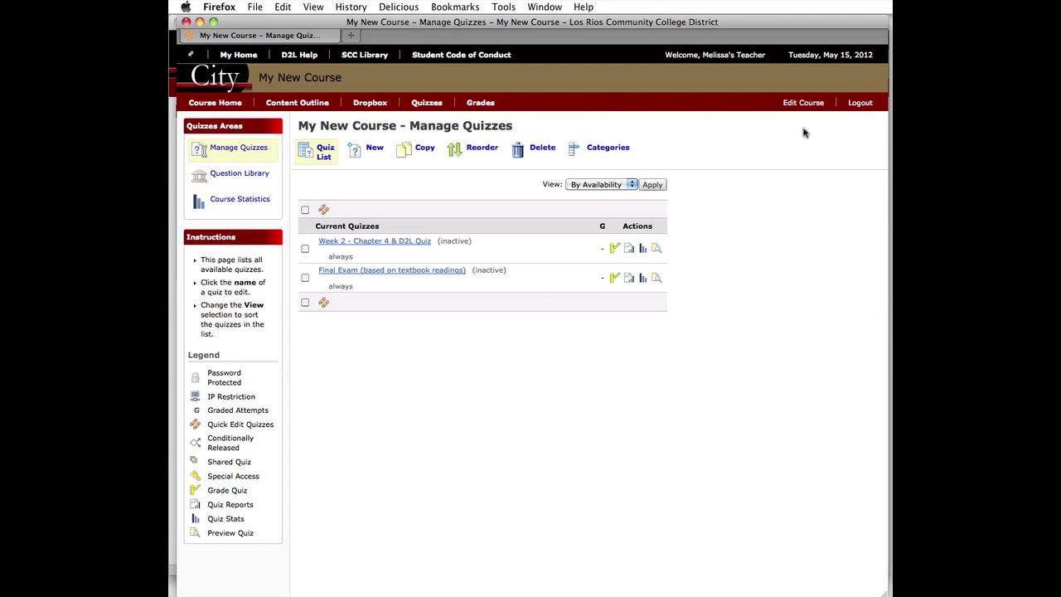
pyautogui.click(374, 150)
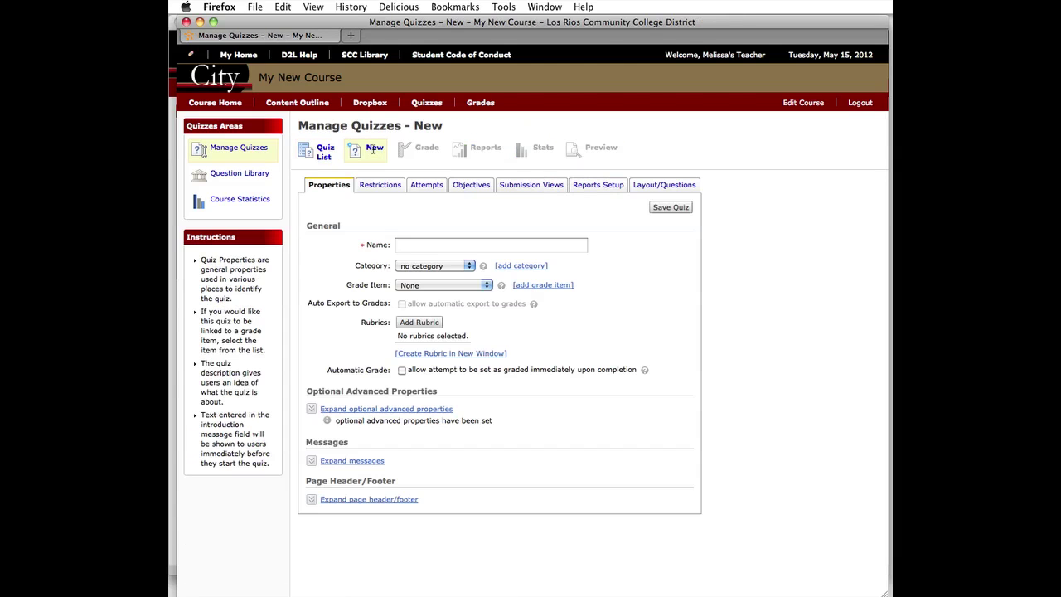
pyautogui.click(425, 247)
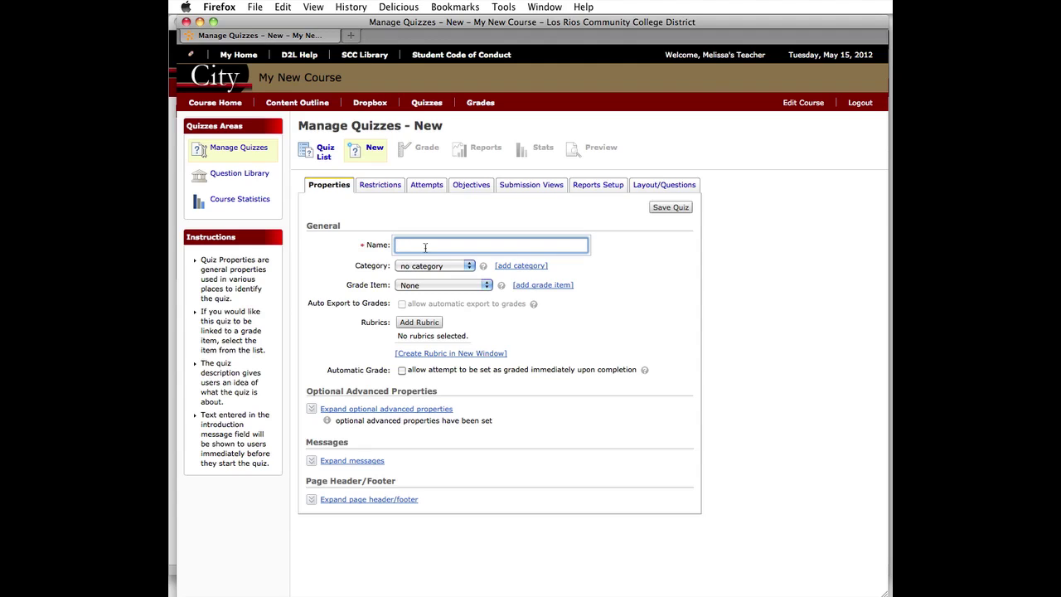
pyautogui.write('Practice')
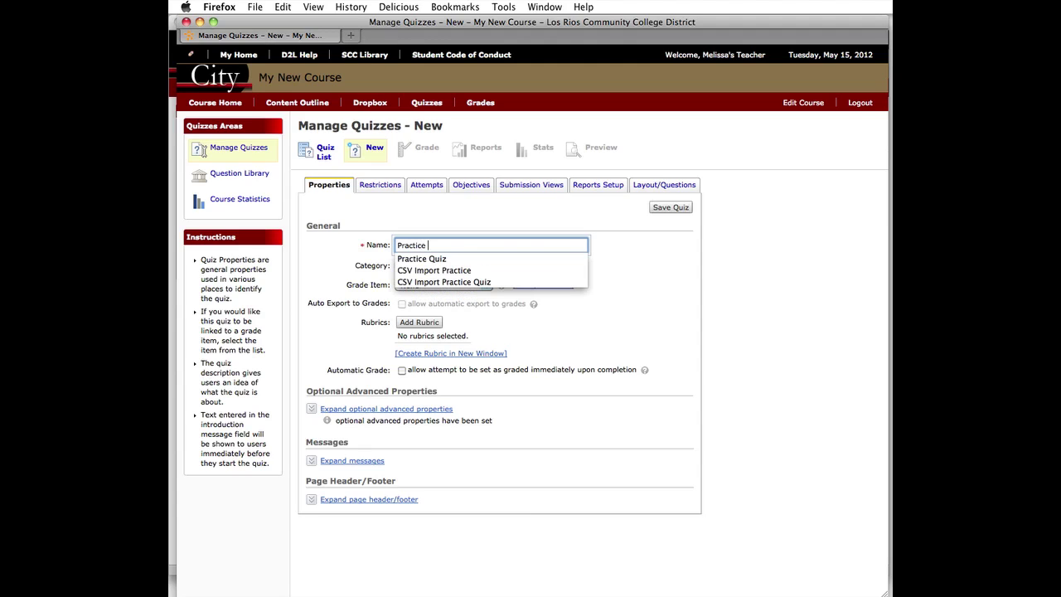
pyautogui.write(' Quiz')
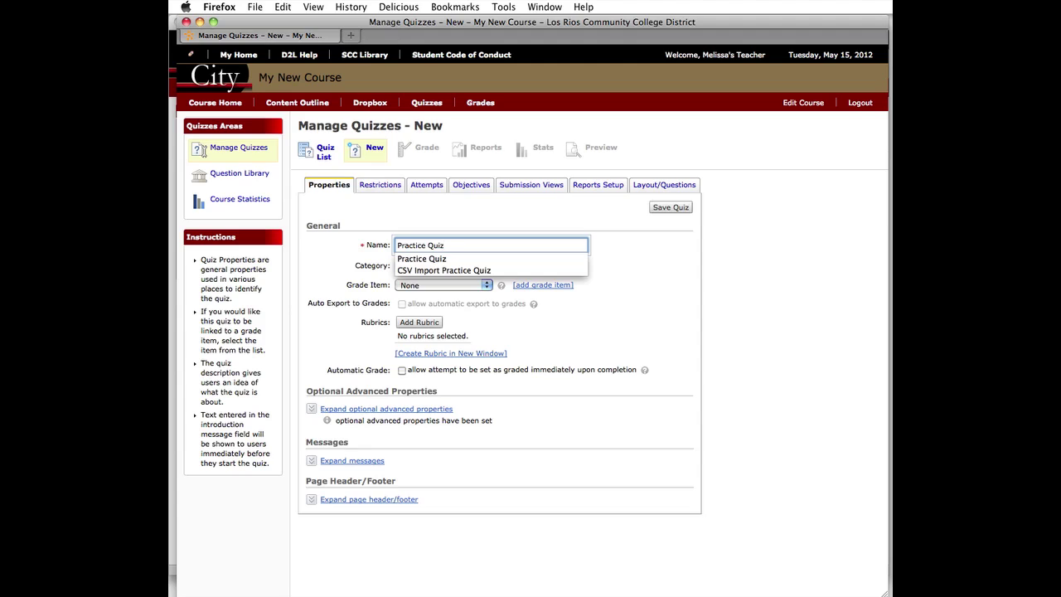
pyautogui.click(441, 258)
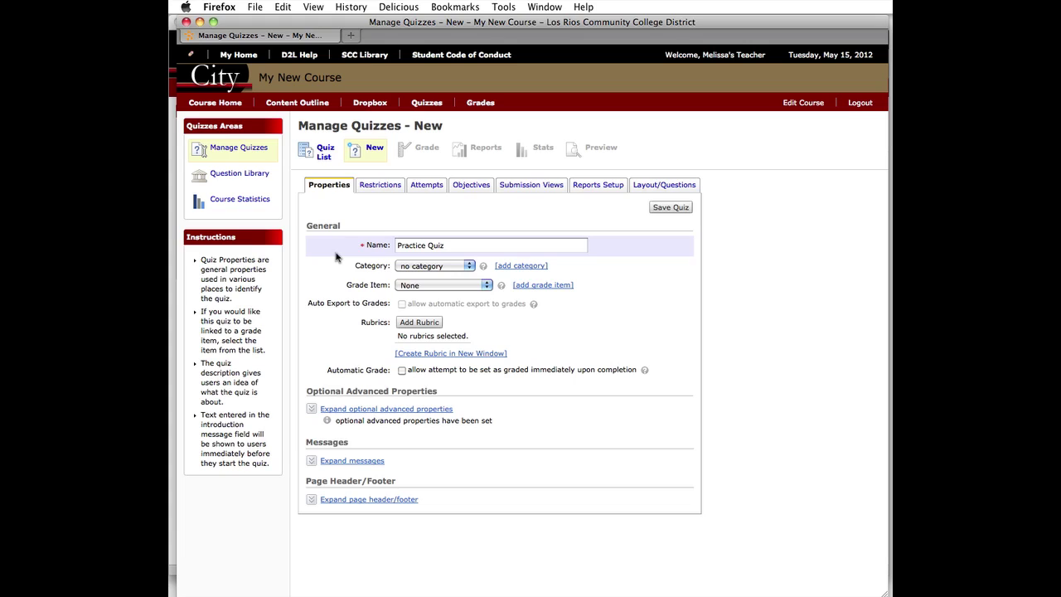
# Try linking the quiz to the Week 1 Quiz grade item with automatic export to grades allowed
pyautogui.click(424, 287)
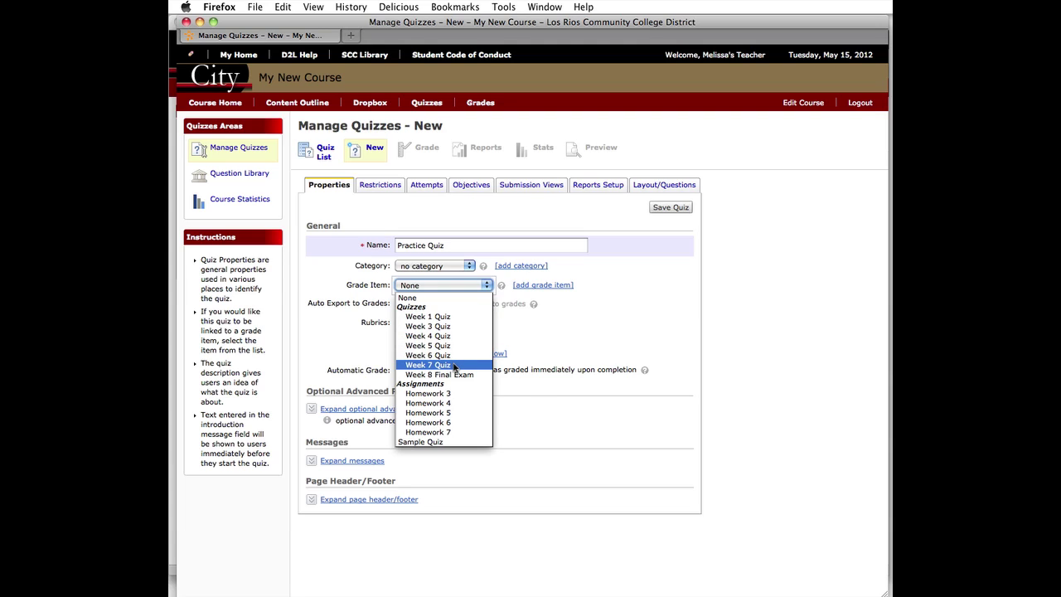
pyautogui.click(337, 290)
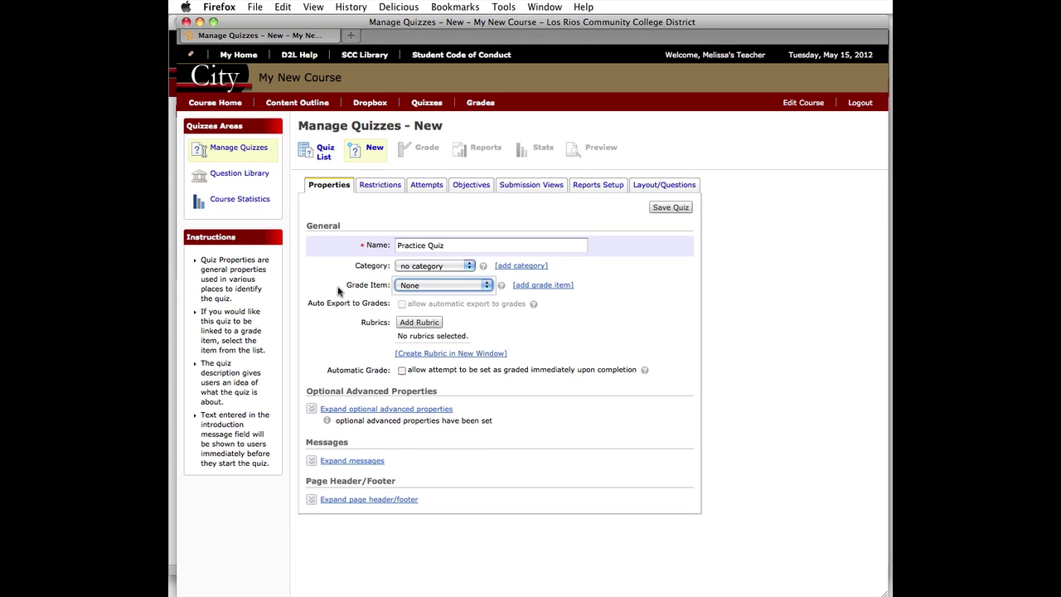
pyautogui.click(412, 287)
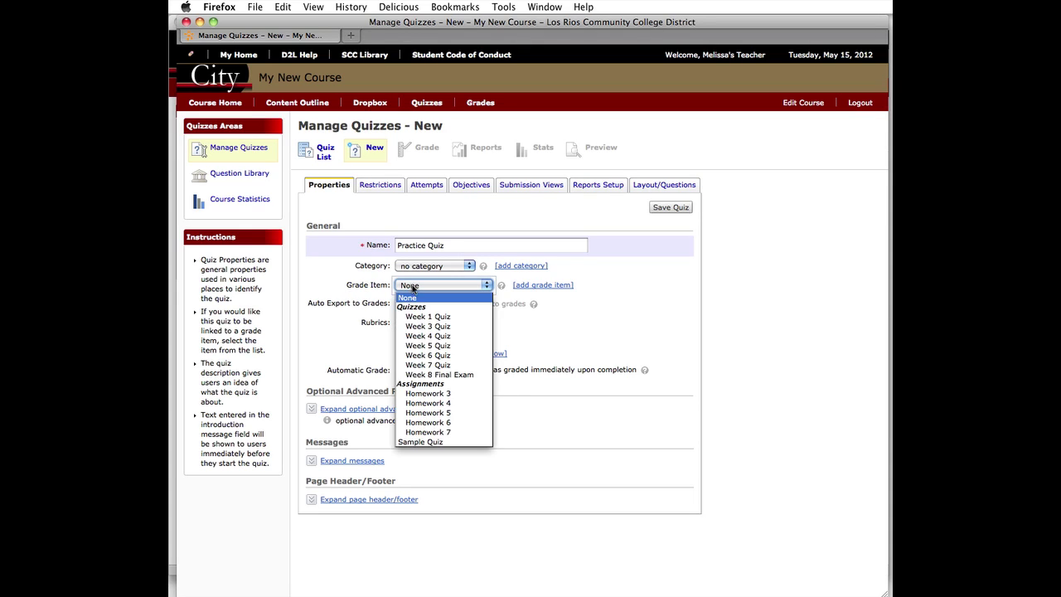
pyautogui.click(418, 319)
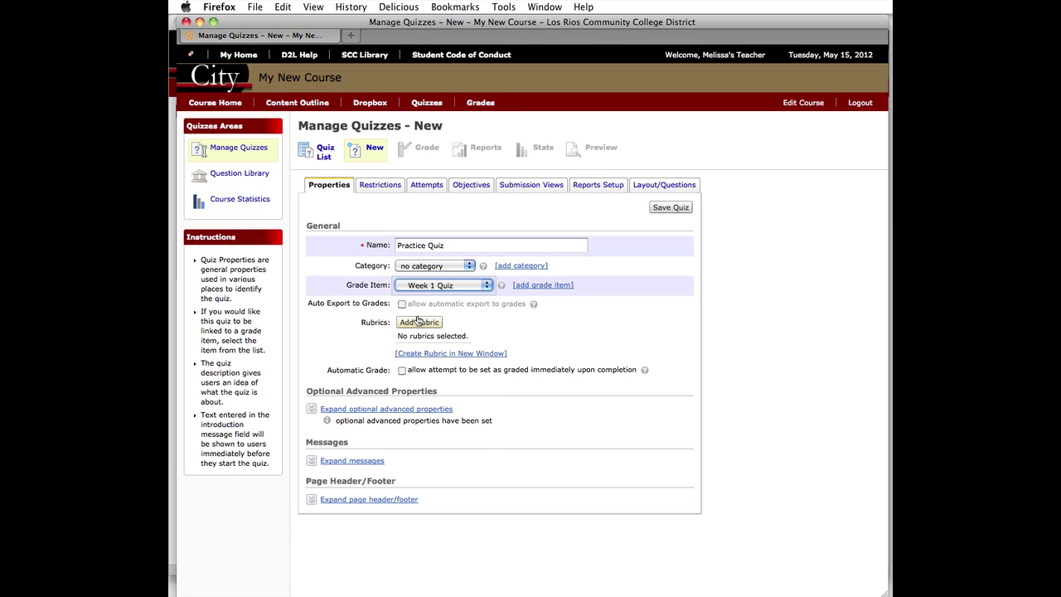
pyautogui.click(401, 304)
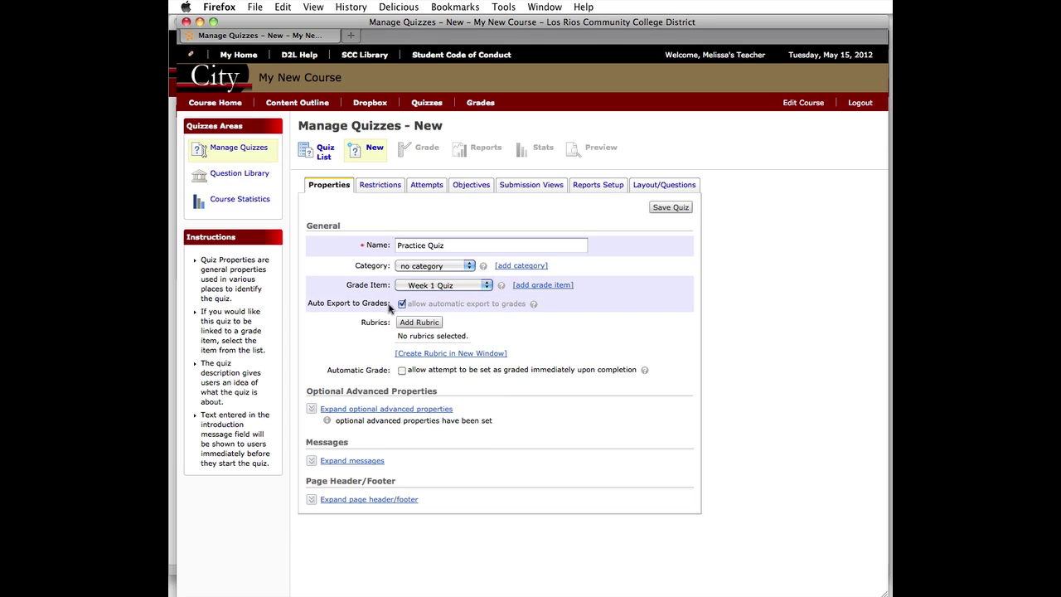
# Turn off automatic export to grades and set the quiz's grade item back to None
pyautogui.click(403, 304)
pyautogui.click(413, 286)
pyautogui.click(416, 297)
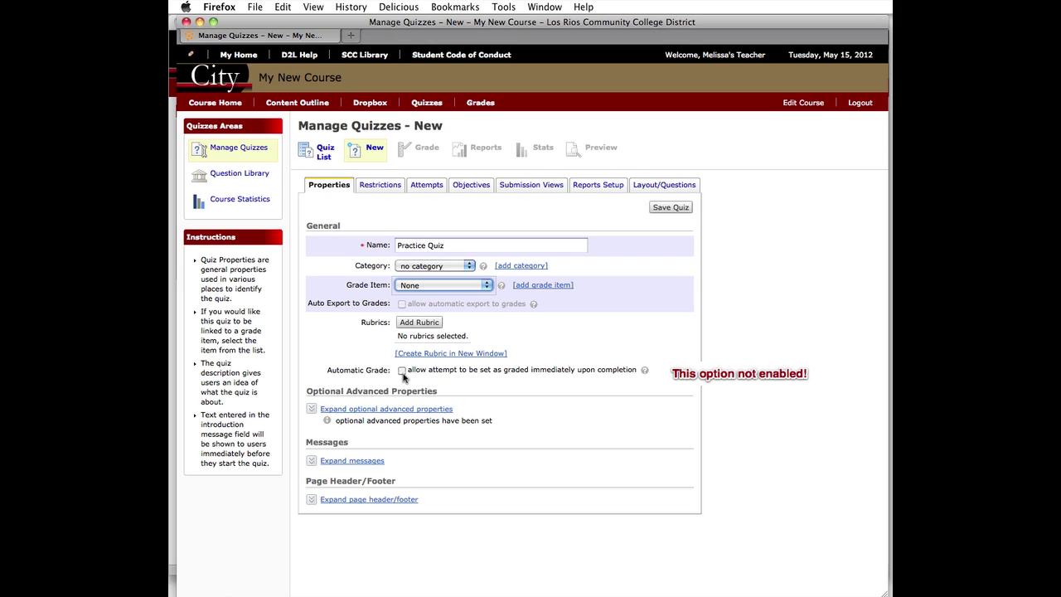
# Review the quiz's optional advanced properties and its messages settings, collapsing each one again
pyautogui.click(312, 409)
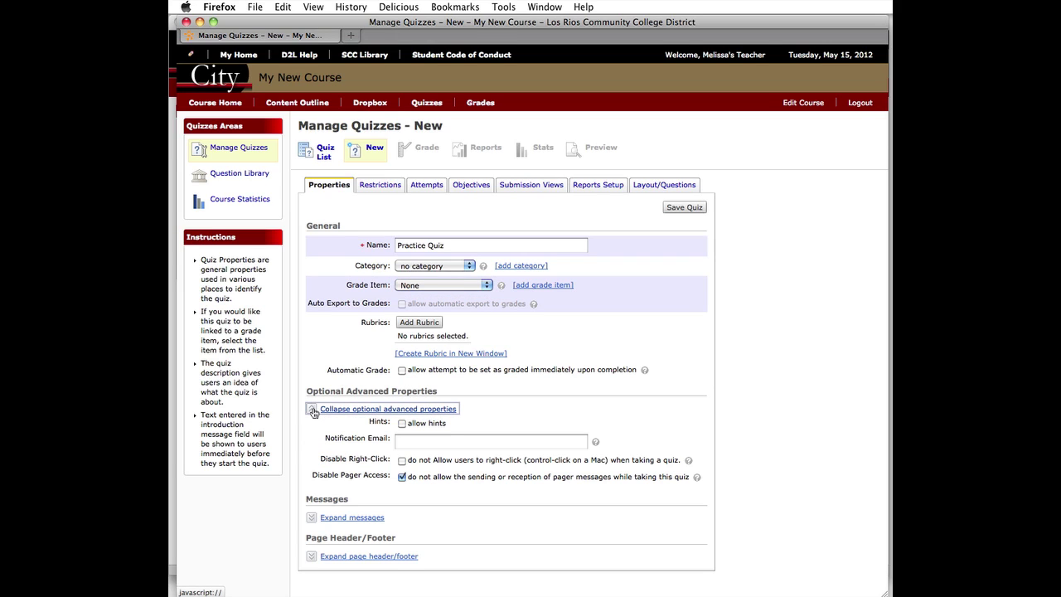
pyautogui.click(312, 410)
pyautogui.click(311, 462)
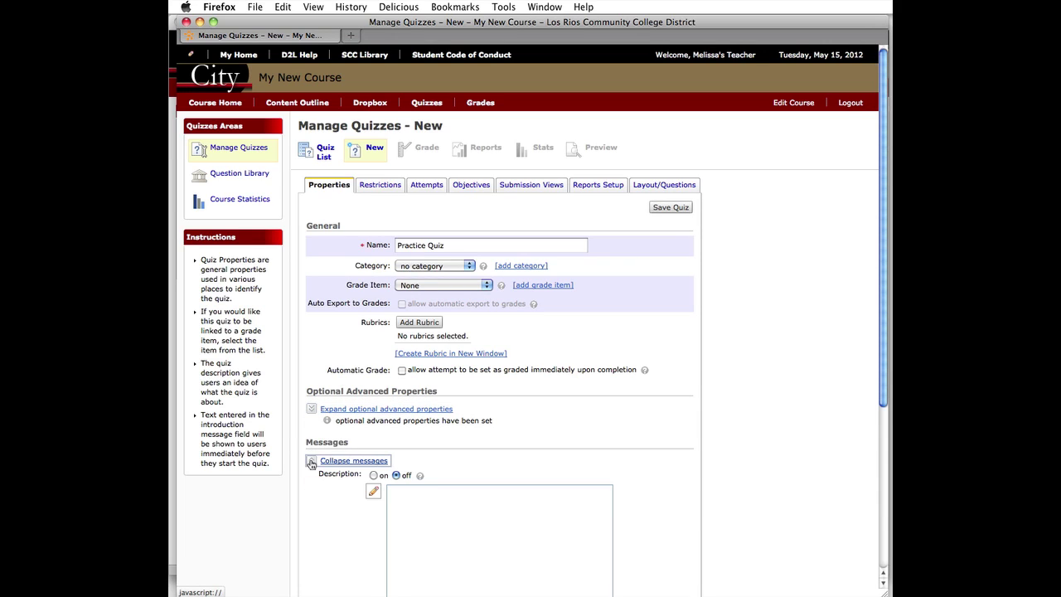
pyautogui.click(312, 462)
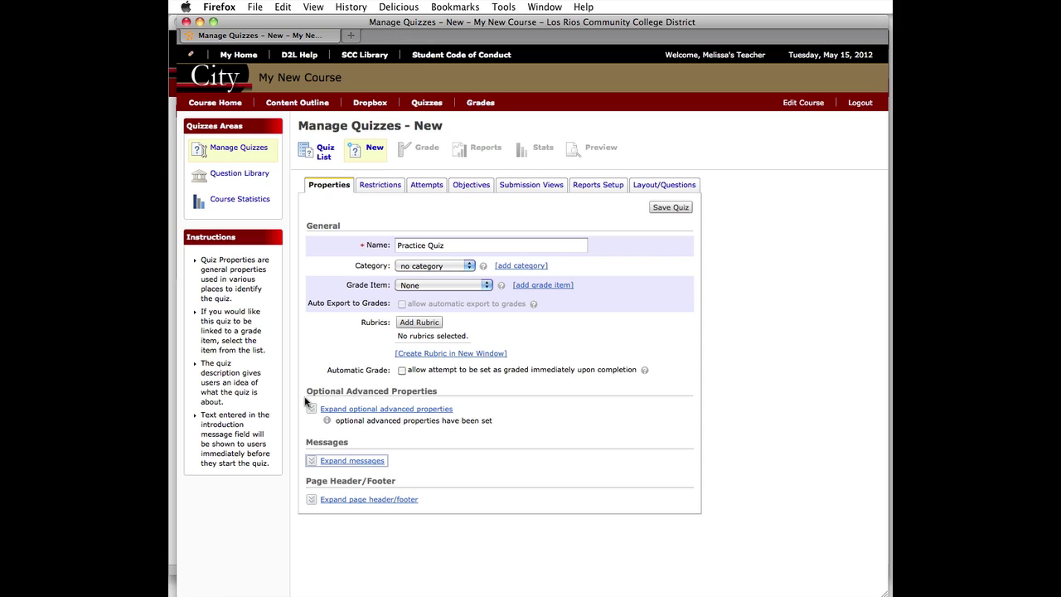
# Set the Practice Quiz's availability status to Active in its restrictions and review the remaining restriction settings
pyautogui.click(380, 185)
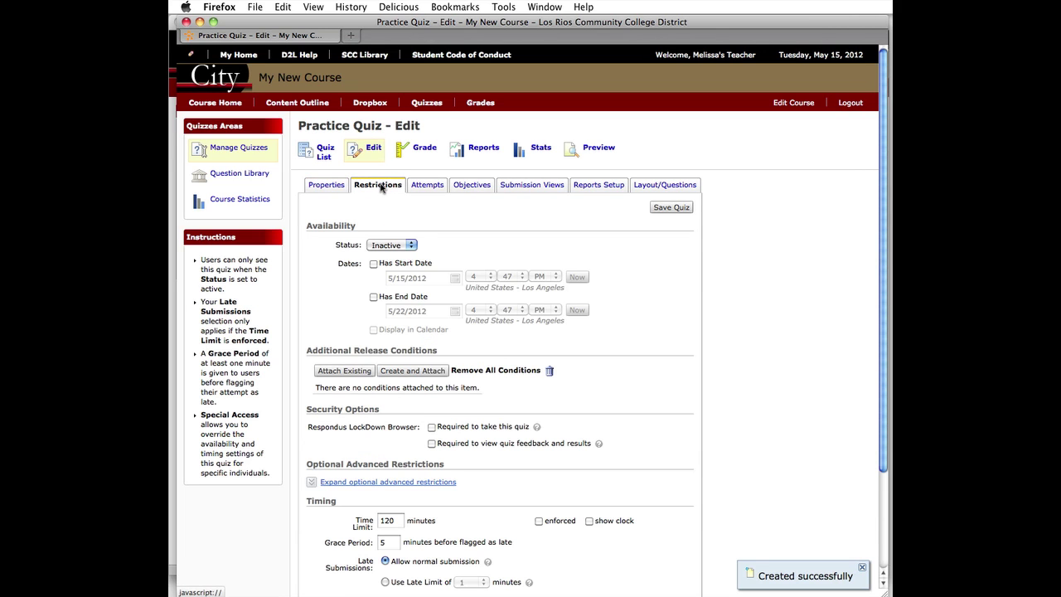
pyautogui.click(388, 245)
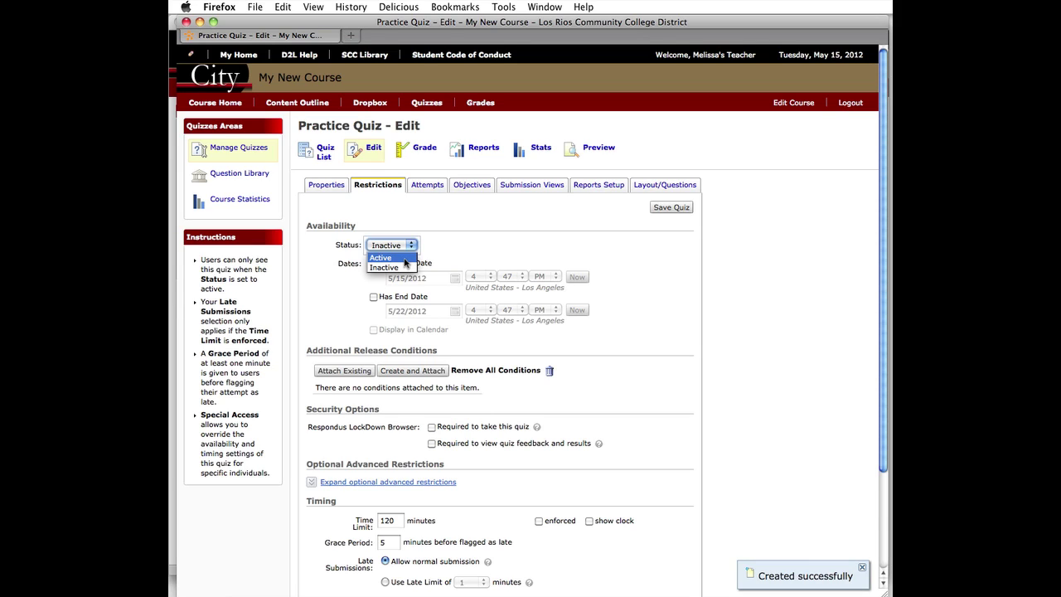
pyautogui.click(406, 260)
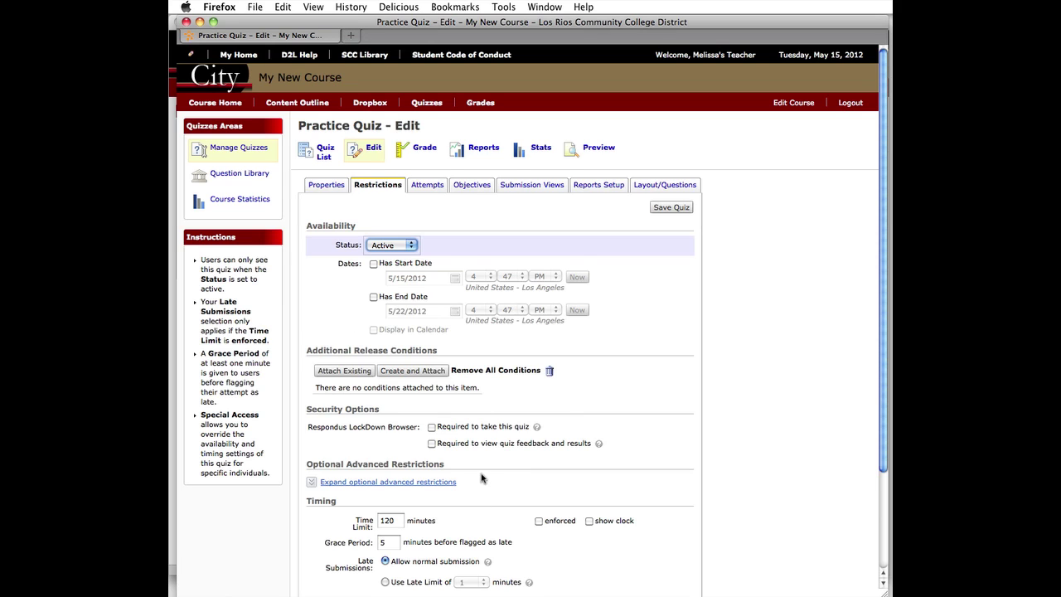
pyautogui.scroll(-3, 497, 464)
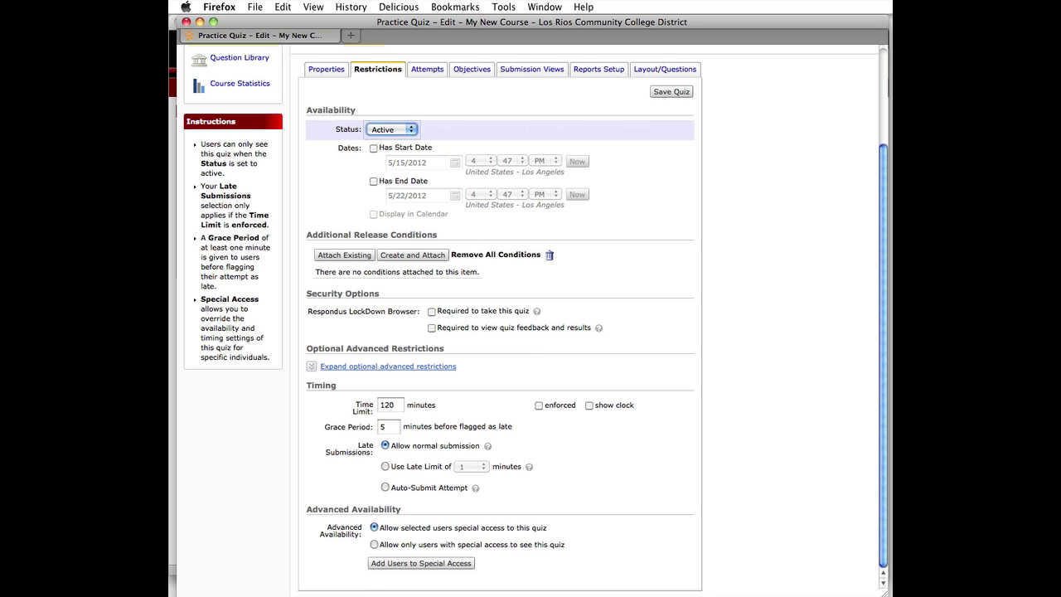
# Allow 3 attempts for the Practice Quiz
pyautogui.click(423, 73)
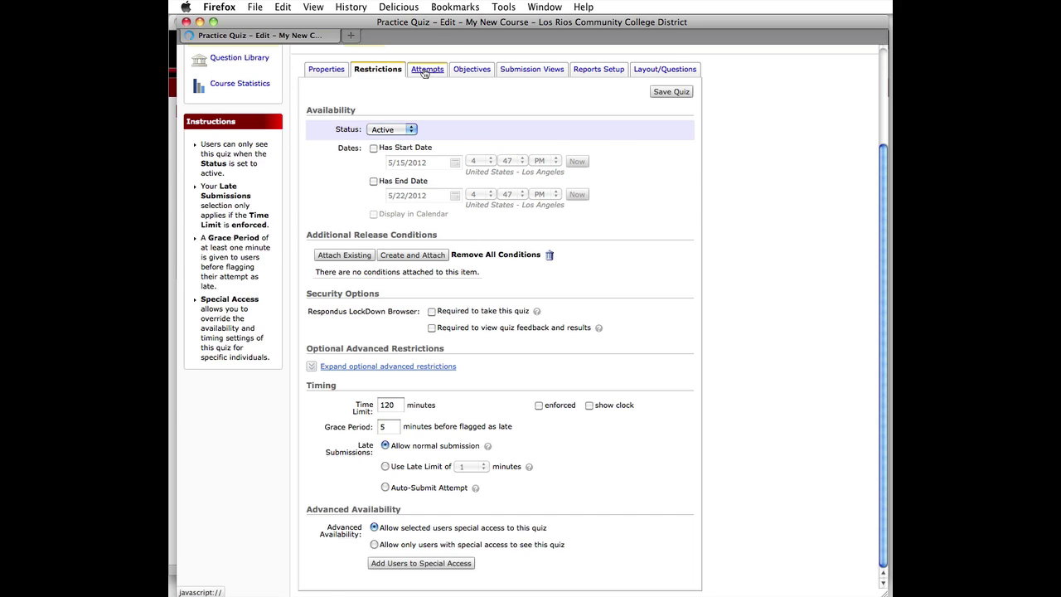
pyautogui.click(439, 248)
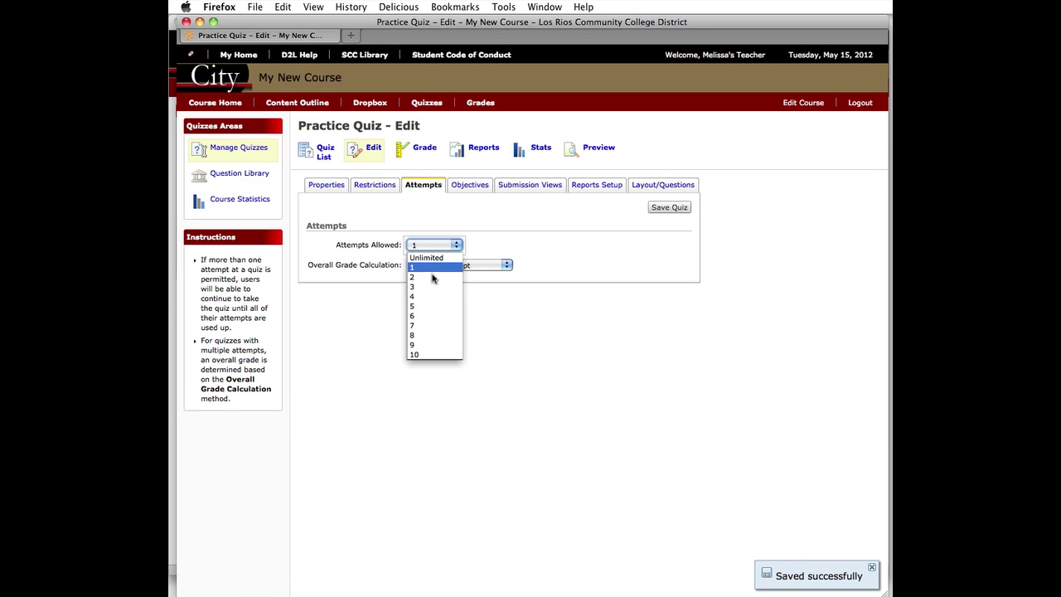
pyautogui.click(429, 287)
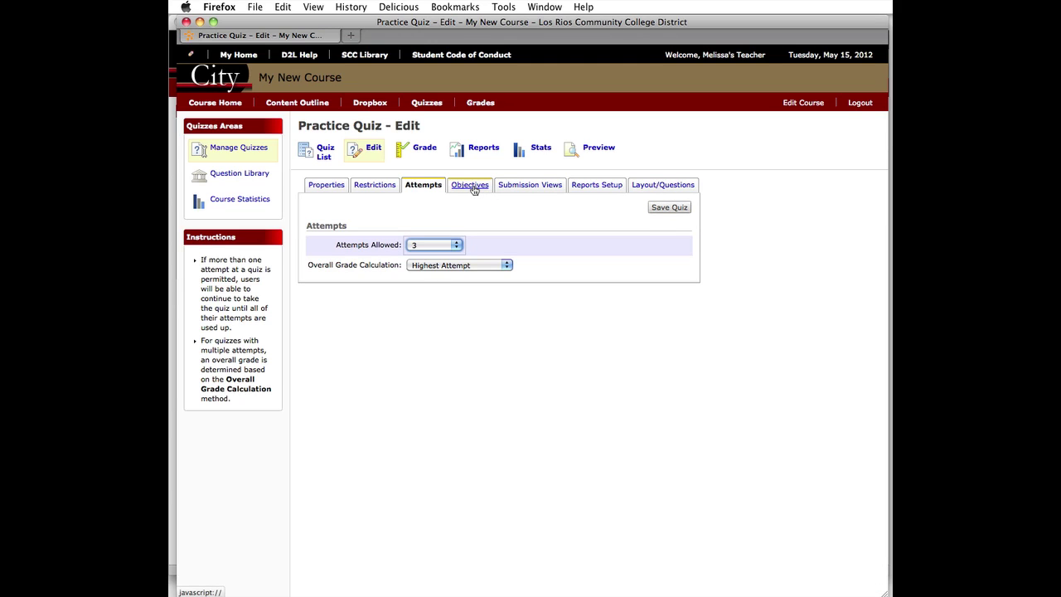
# Add an additional submission view to the quiz and name it "Show responses and answers"
pyautogui.click(526, 186)
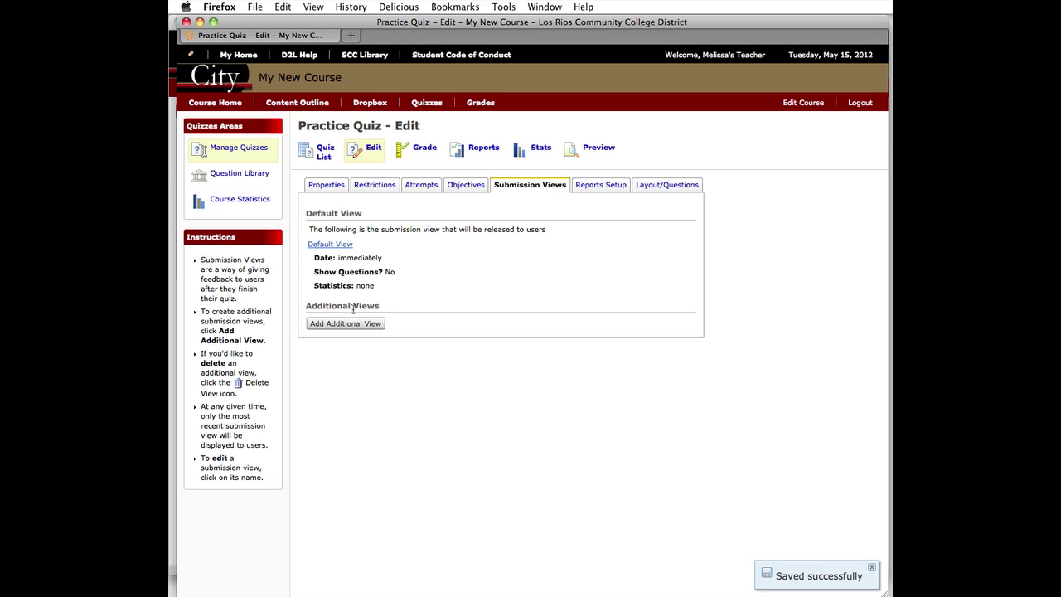
pyautogui.click(372, 325)
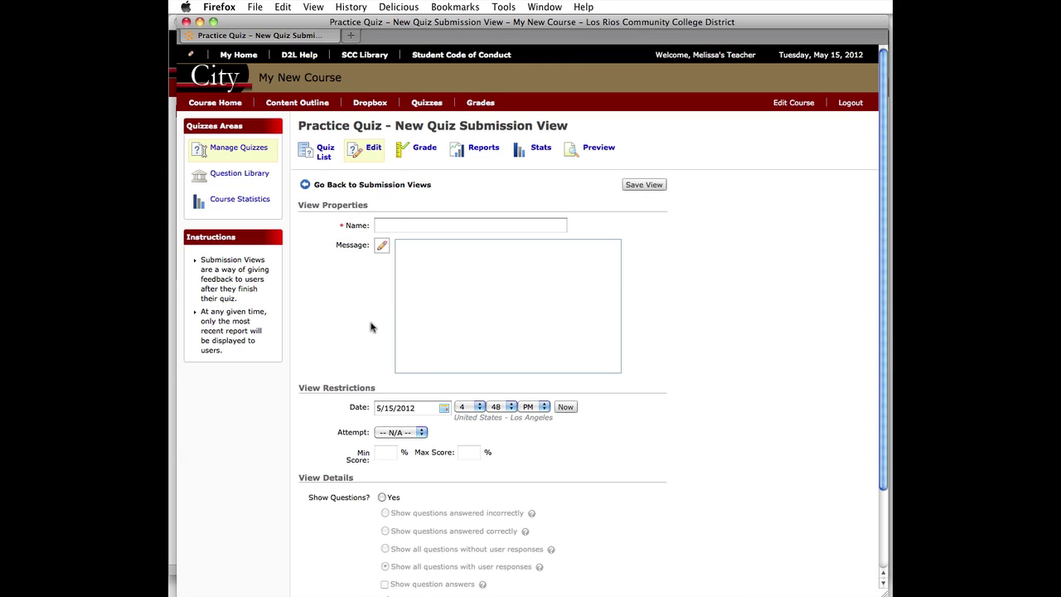
pyautogui.click(397, 225)
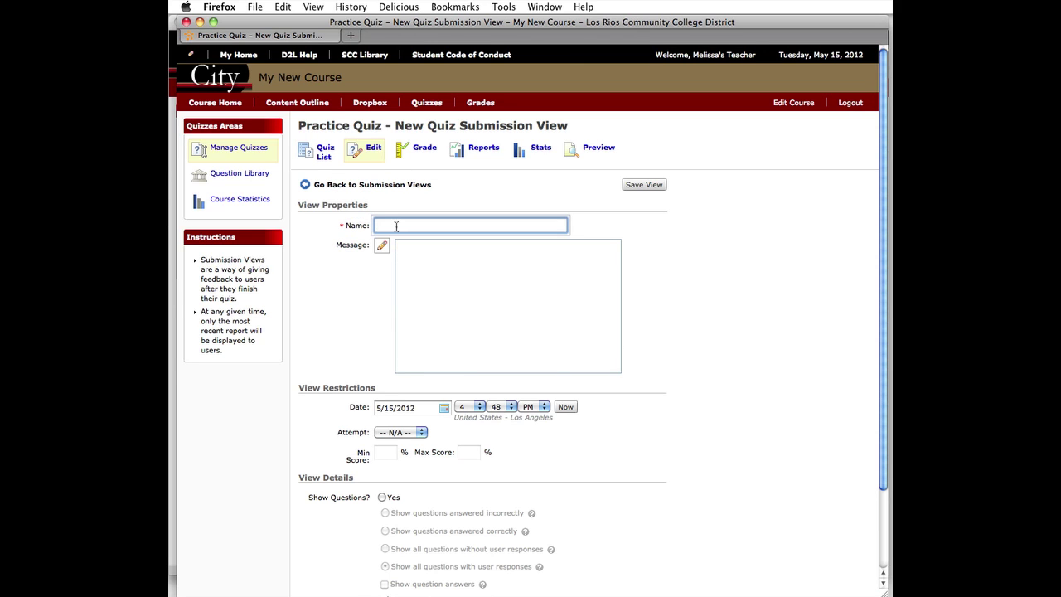
pyautogui.write('Show responses and answers')
# Make the submission view show all questions with user responses, include the question answers, and save the view
pyautogui.scroll(-3, 348, 289)
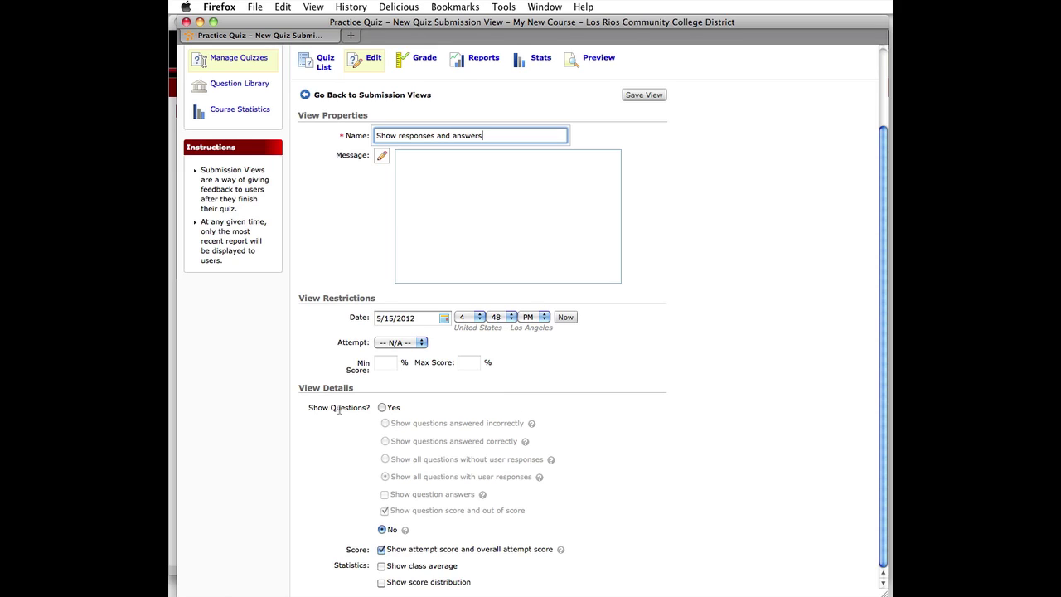
pyautogui.click(383, 408)
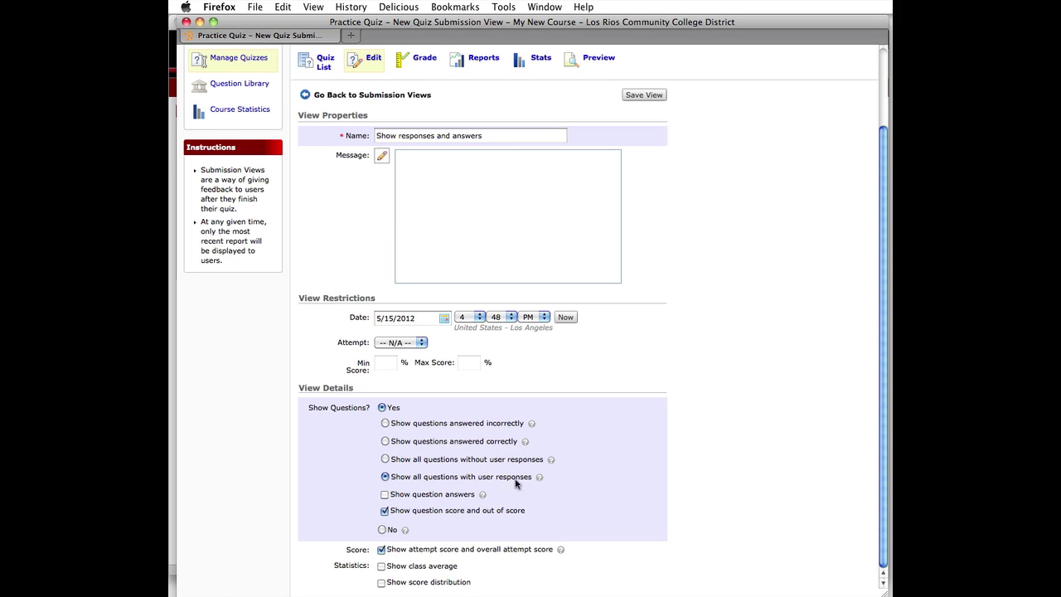
pyautogui.click(385, 494)
pyautogui.click(640, 96)
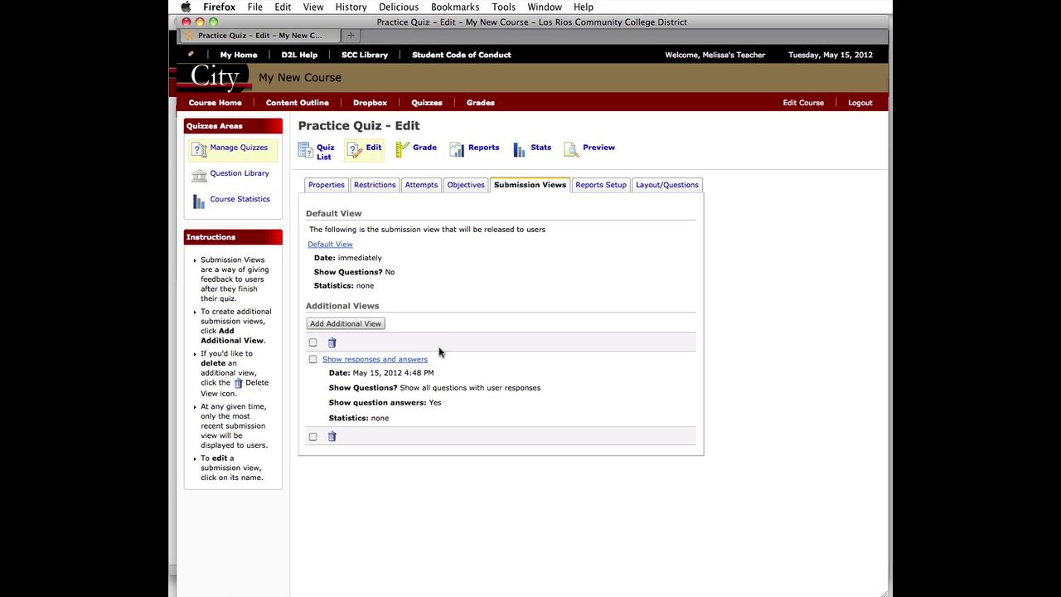
# Start a question import into the quiz from an existing collection, choosing the Question Library and its Practice Quiz section as source
pyautogui.click(651, 187)
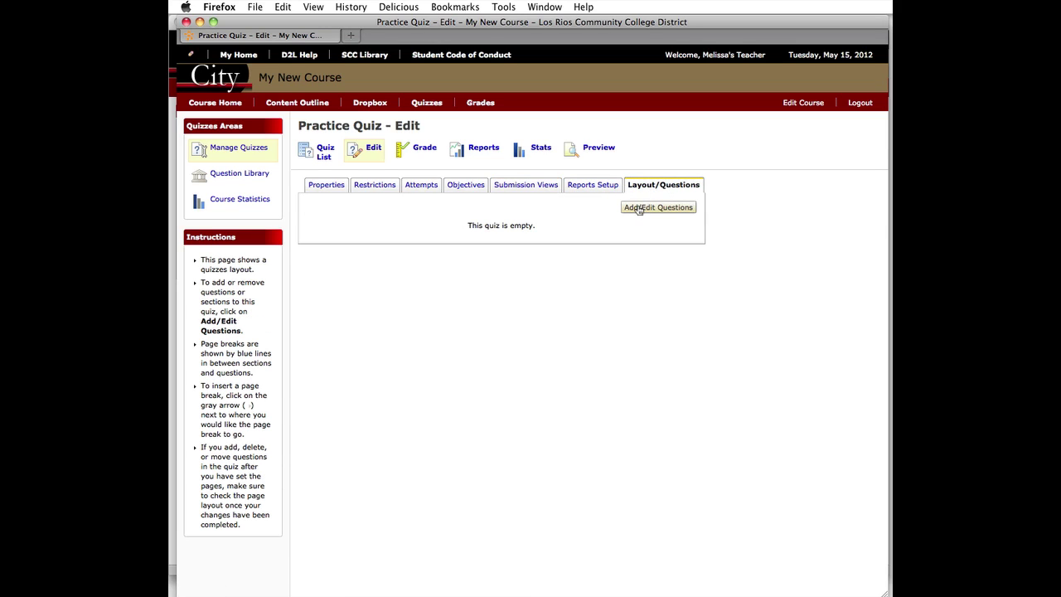
pyautogui.click(638, 208)
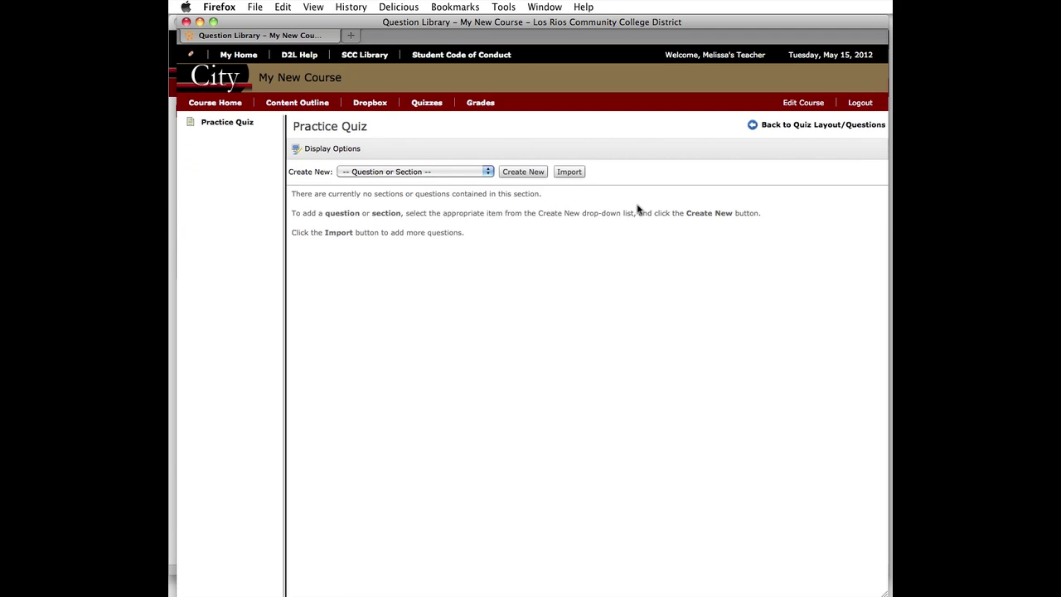
pyautogui.click(571, 175)
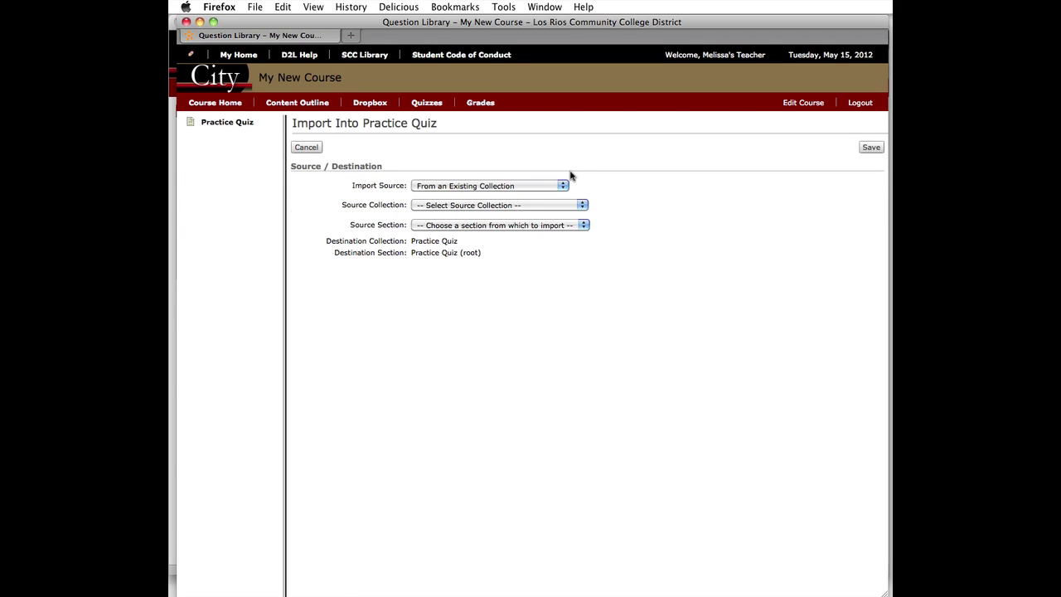
pyautogui.click(535, 187)
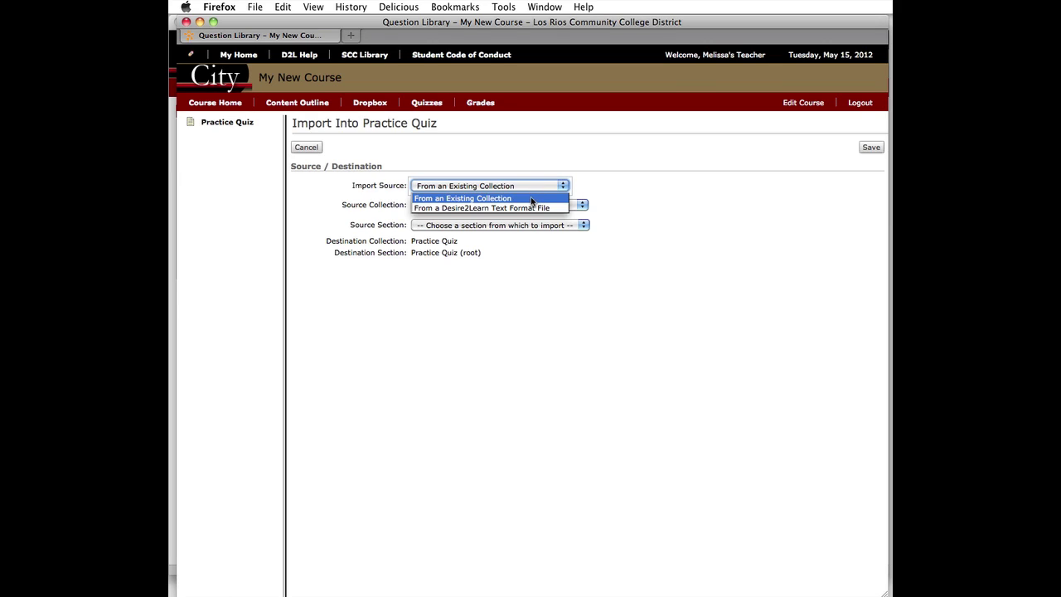
pyautogui.click(531, 198)
pyautogui.click(531, 204)
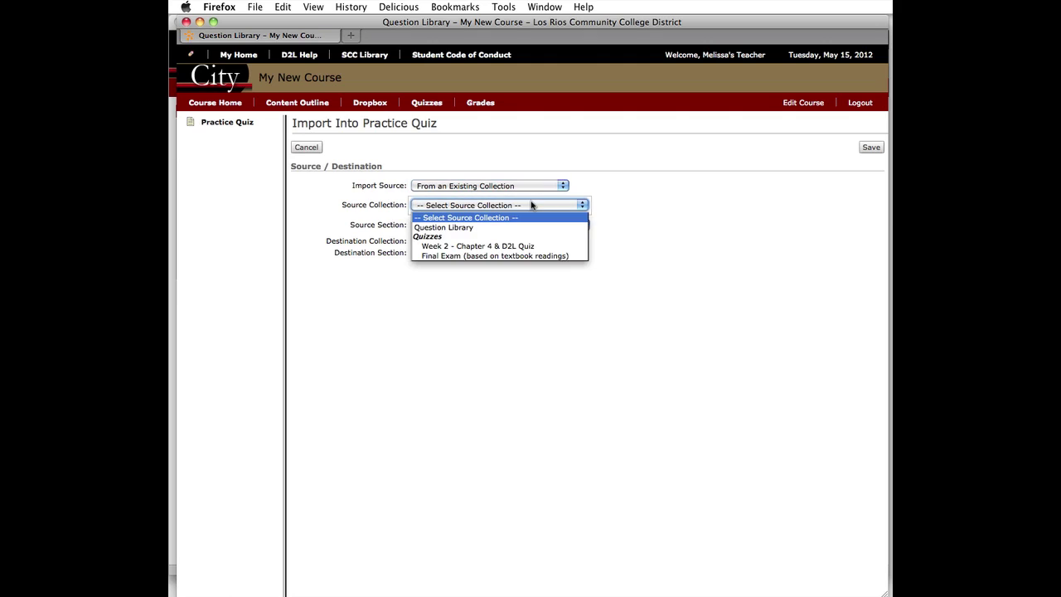
pyautogui.click(487, 228)
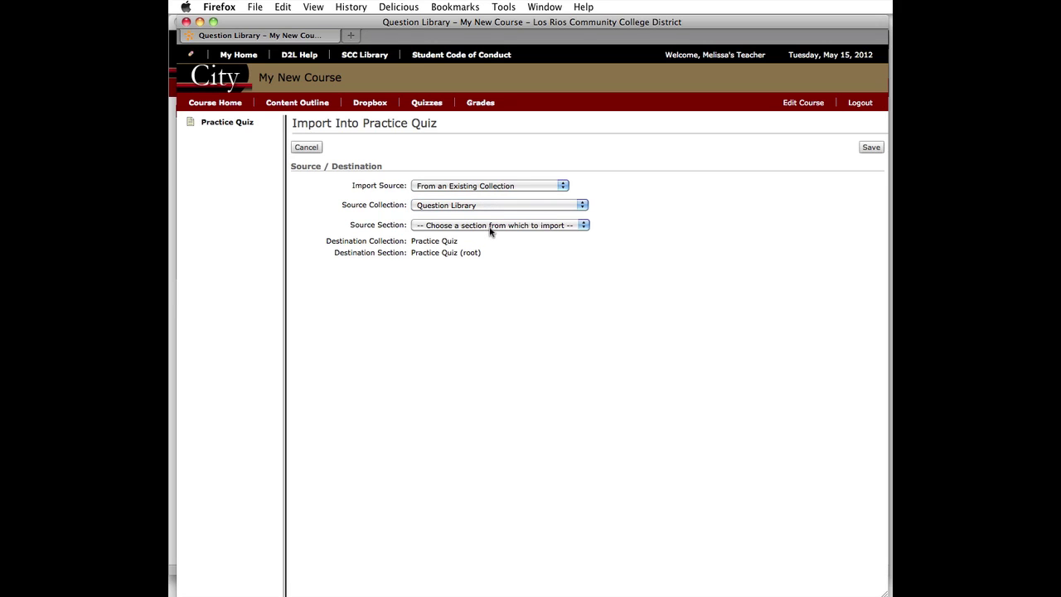
pyautogui.click(490, 226)
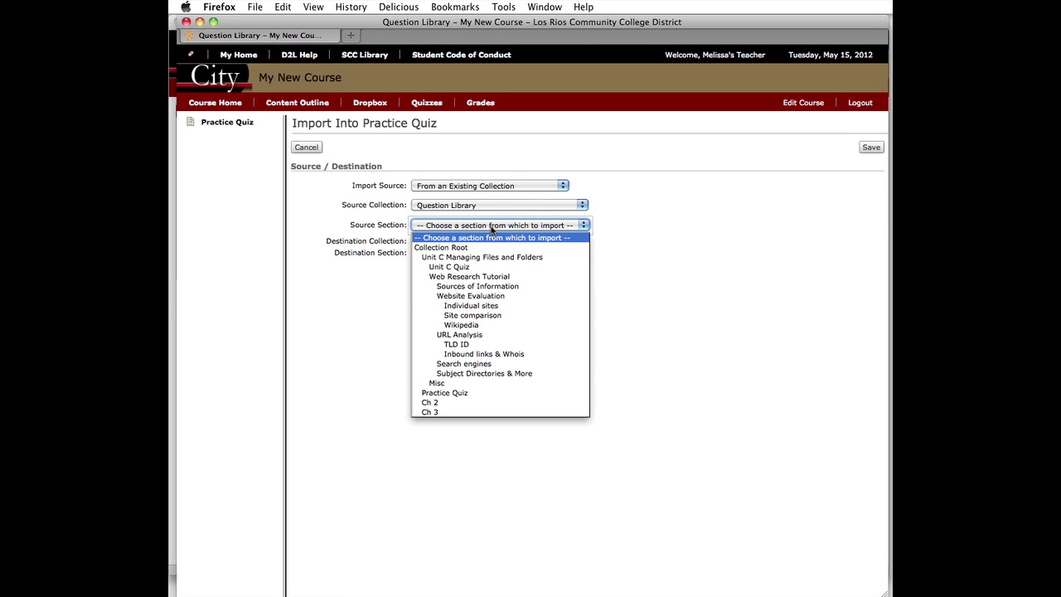
pyautogui.click(498, 395)
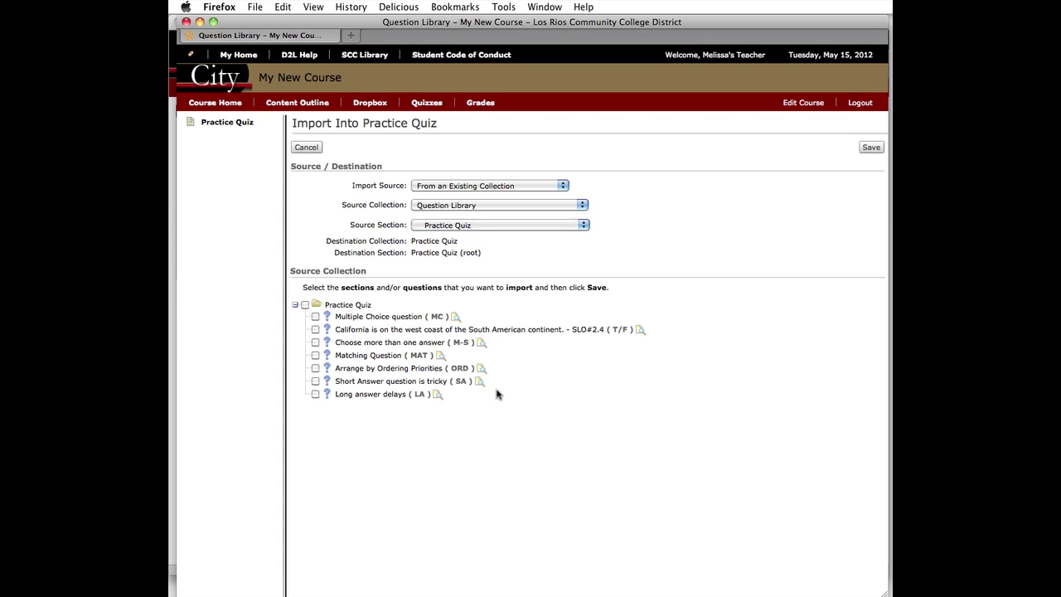
# Import the whole Practice Quiz section except the short answer and long answer questions
pyautogui.click(305, 305)
pyautogui.click(315, 381)
pyautogui.click(315, 394)
pyautogui.click(871, 148)
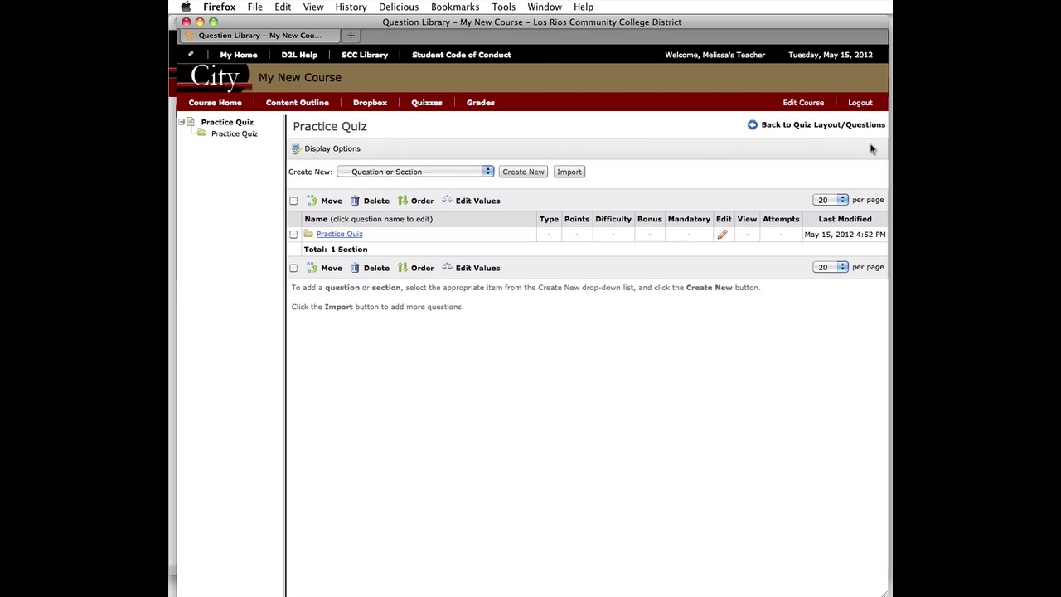
# Rename the imported section to "Practice Quiz Part A" and save it
pyautogui.click(721, 234)
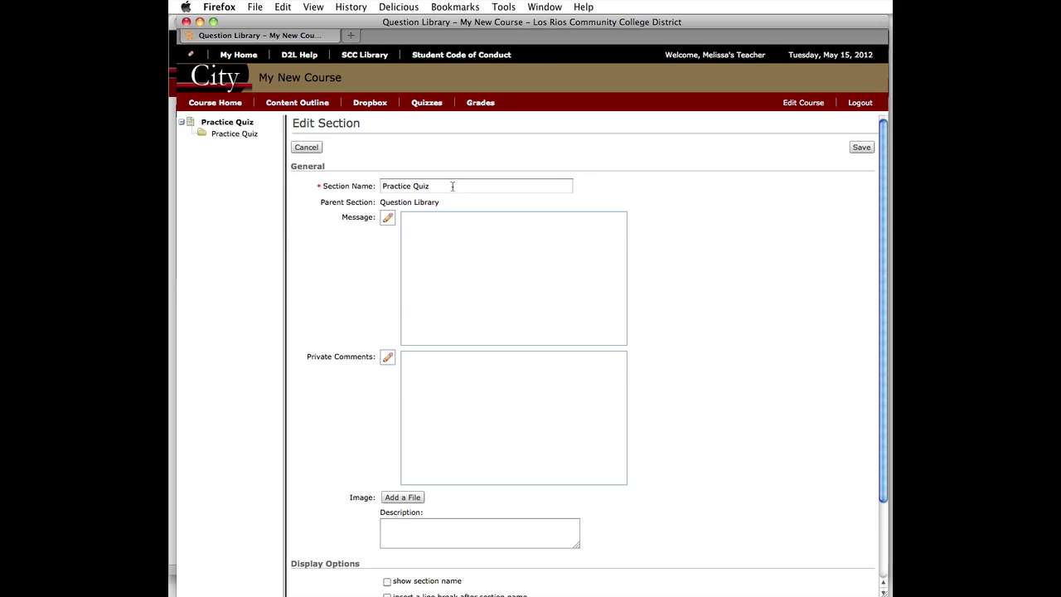
pyautogui.click(453, 186)
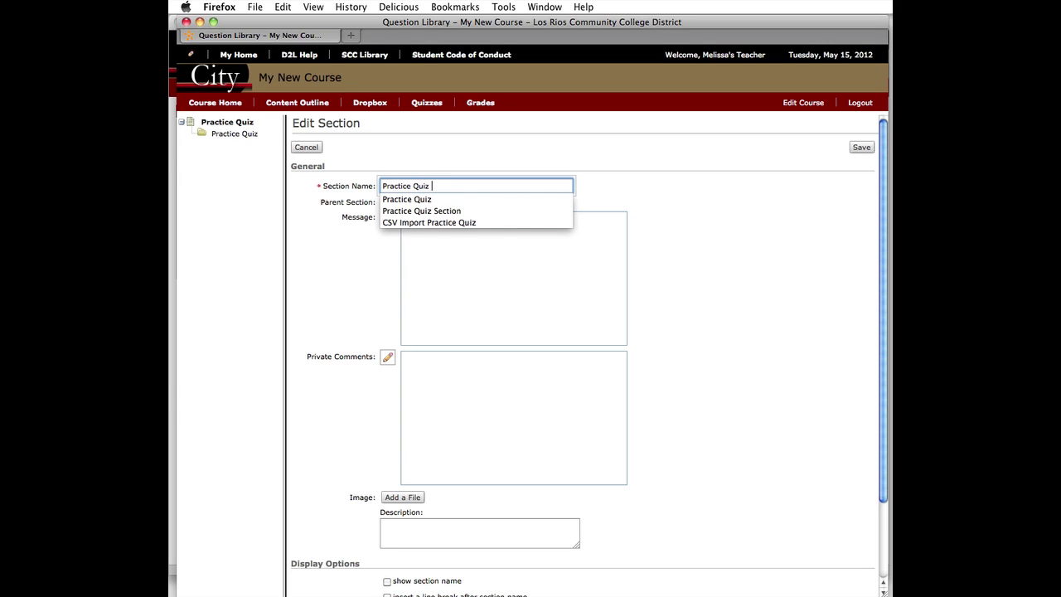
pyautogui.write('Part')
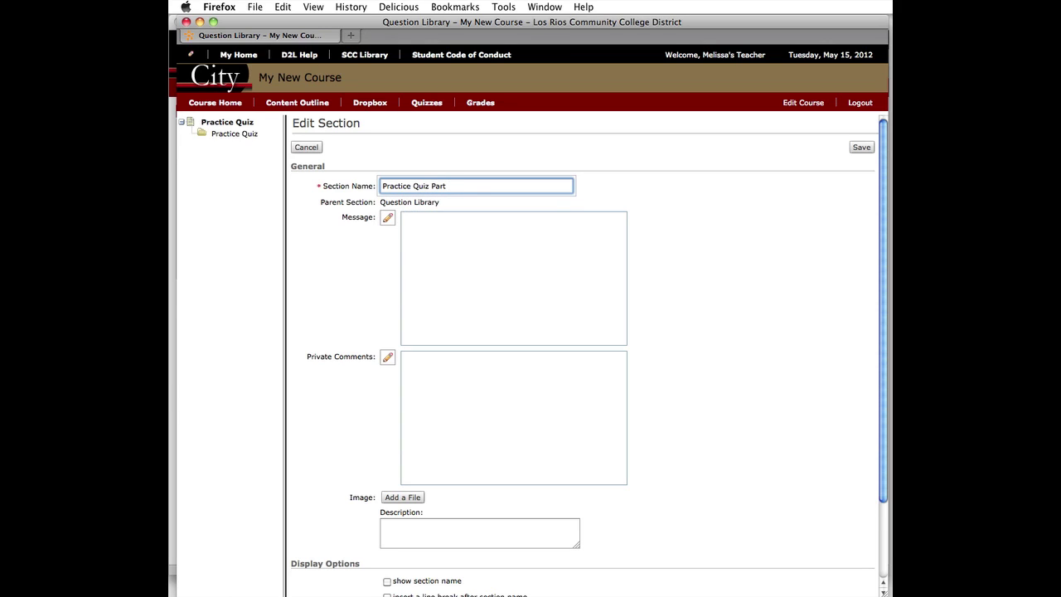
pyautogui.write(' A')
pyautogui.click(861, 147)
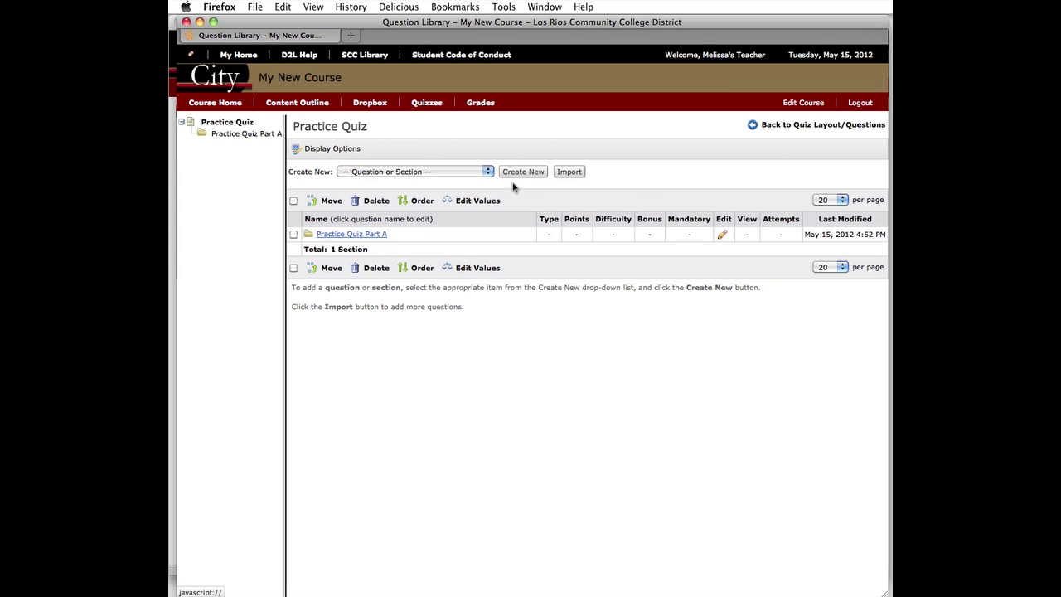
# Import only the short answer and long answer questions from the Question Library's Practice Quiz section into the quiz root
pyautogui.click(568, 171)
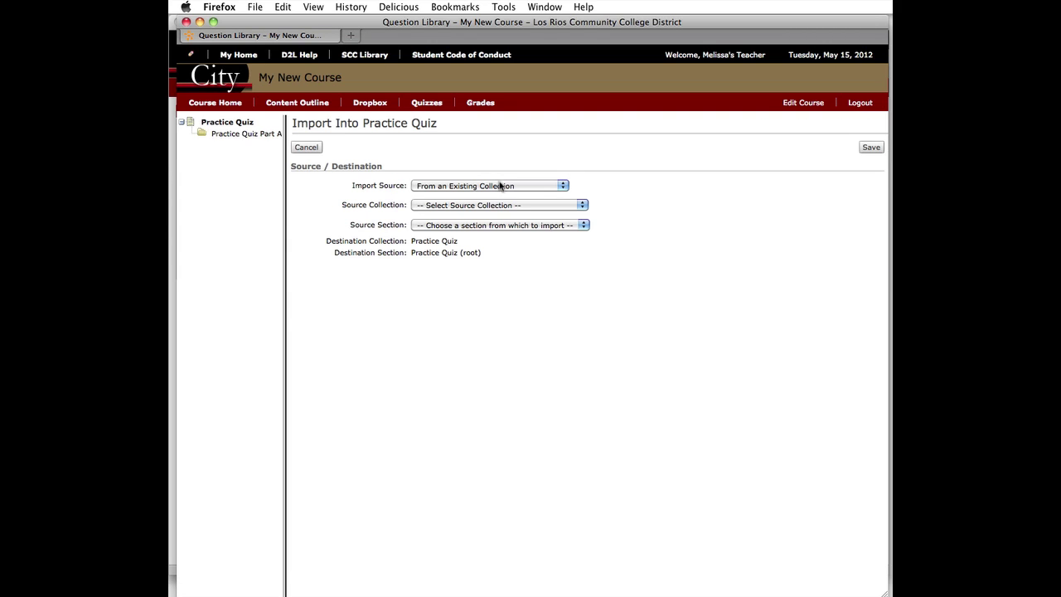
pyautogui.click(512, 208)
pyautogui.click(495, 227)
pyautogui.click(498, 225)
pyautogui.click(473, 394)
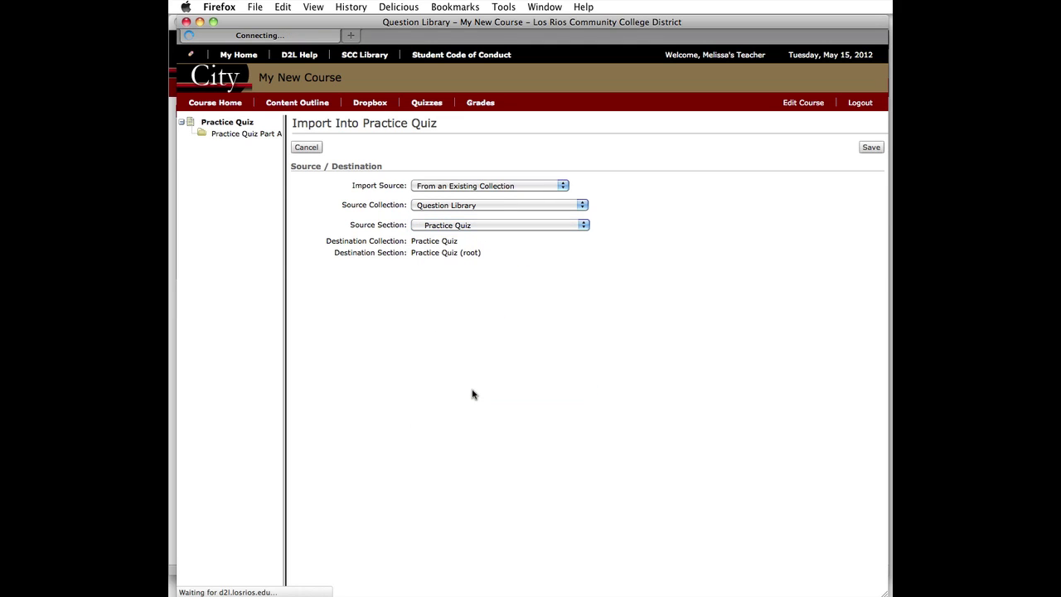
pyautogui.click(315, 380)
pyautogui.click(315, 393)
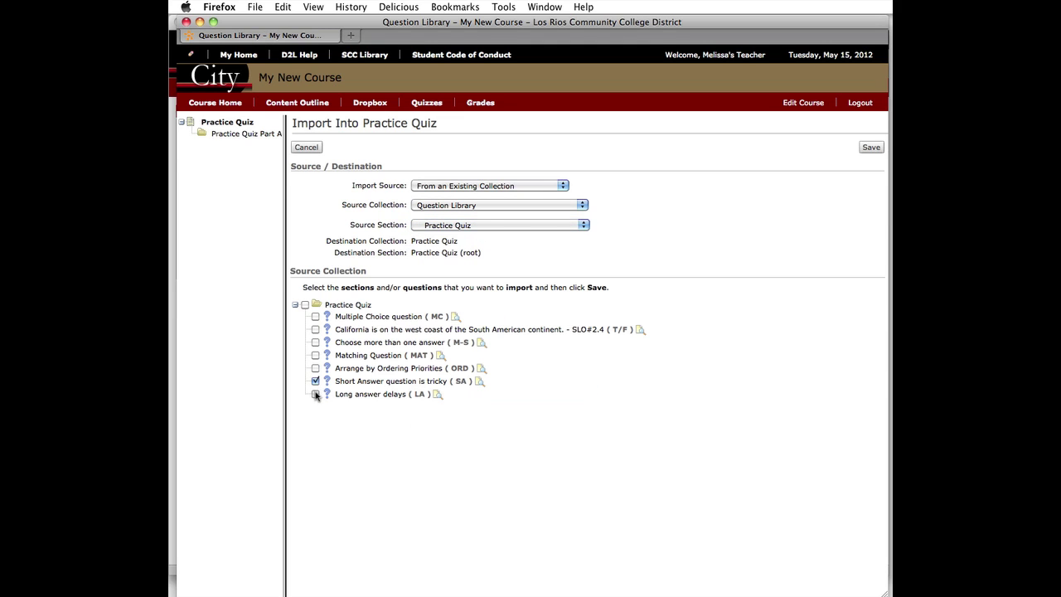
pyautogui.click(871, 147)
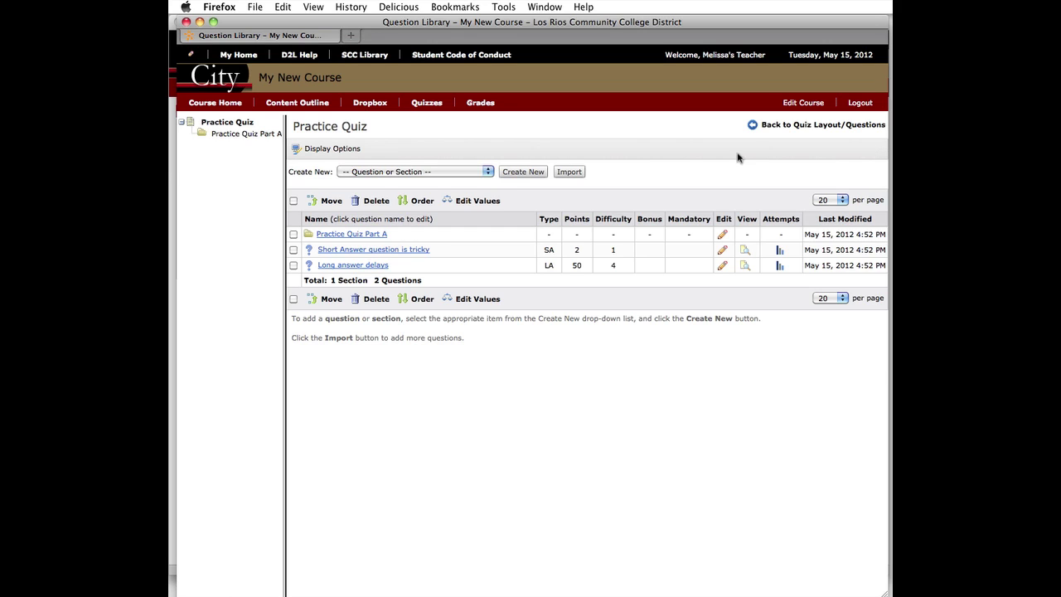
# Create a new section named "Practice Quiz Part B" in the quiz and save it
pyautogui.click(440, 174)
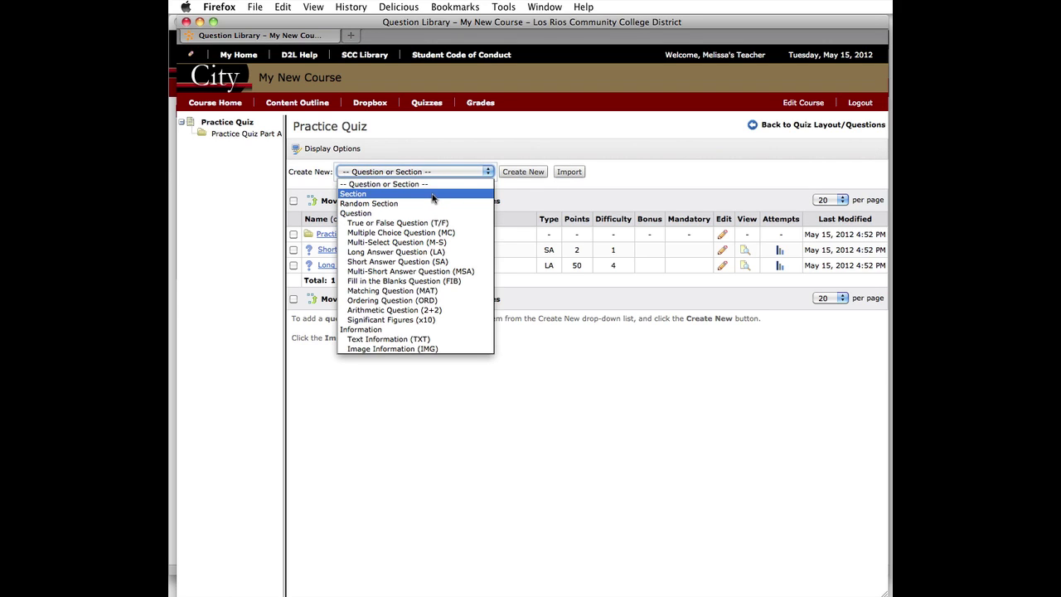
pyautogui.click(436, 194)
pyautogui.click(521, 172)
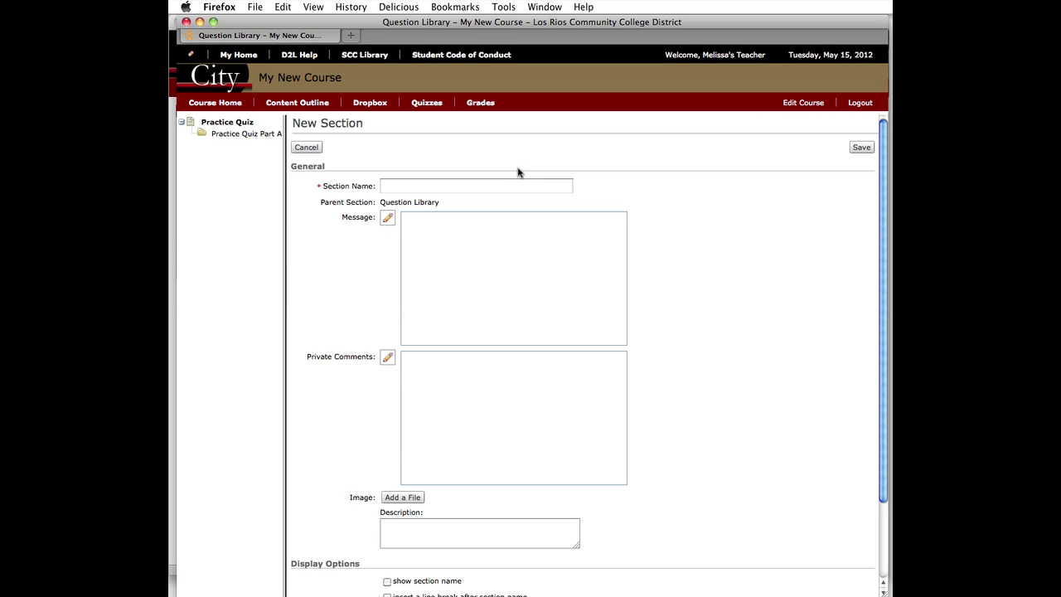
pyautogui.click(458, 184)
pyautogui.write('P')
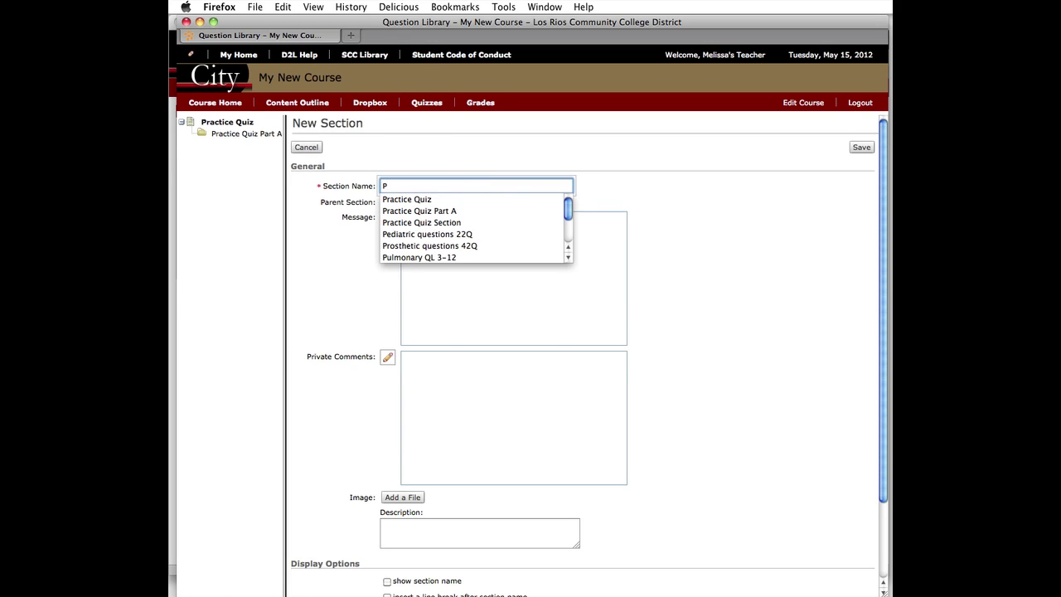
pyautogui.click(443, 208)
pyautogui.press('BackSpace')
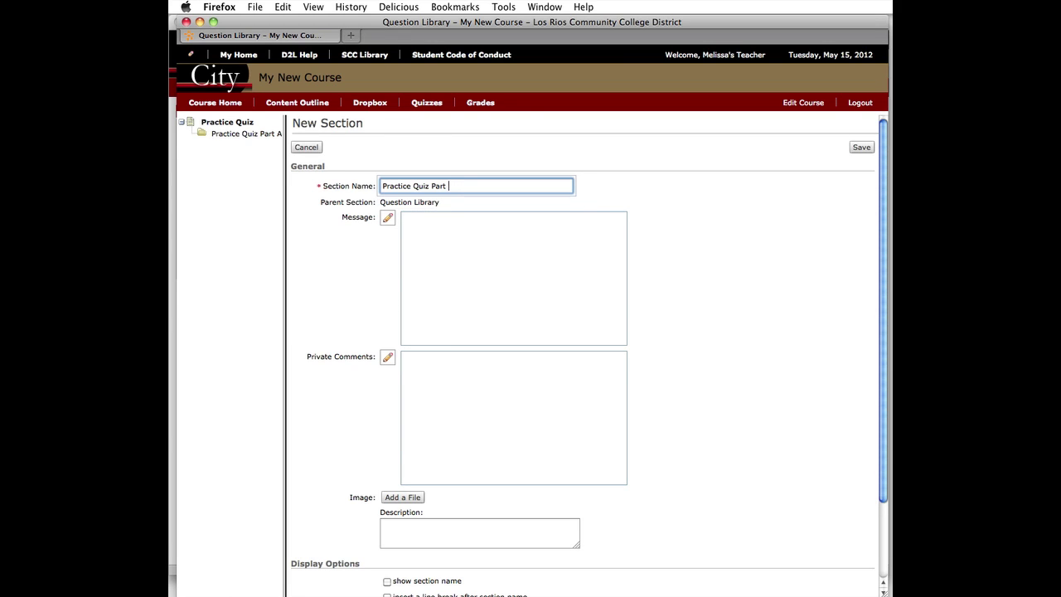
pyautogui.write('B')
pyautogui.click(860, 148)
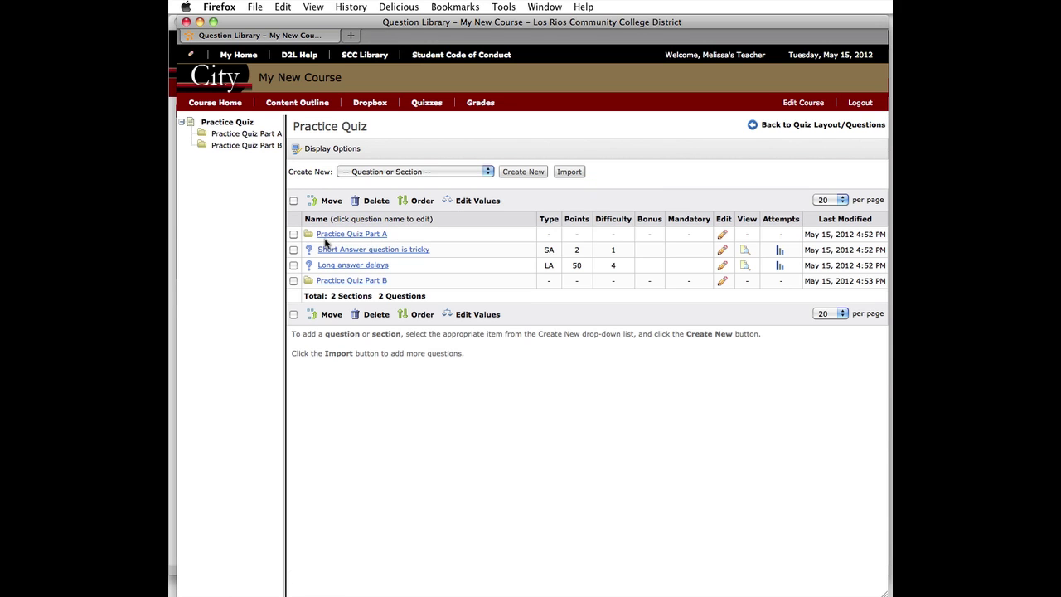
# Move the short answer and long answer questions into the Practice Quiz Part B section and return to the quiz layout
pyautogui.click(293, 249)
pyautogui.click(294, 265)
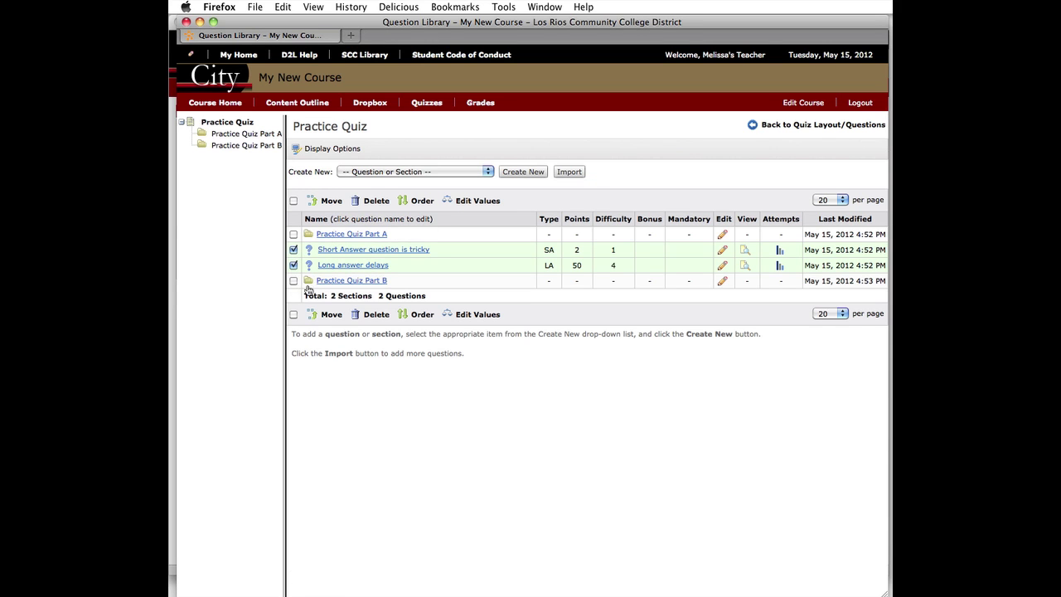
pyautogui.click(331, 315)
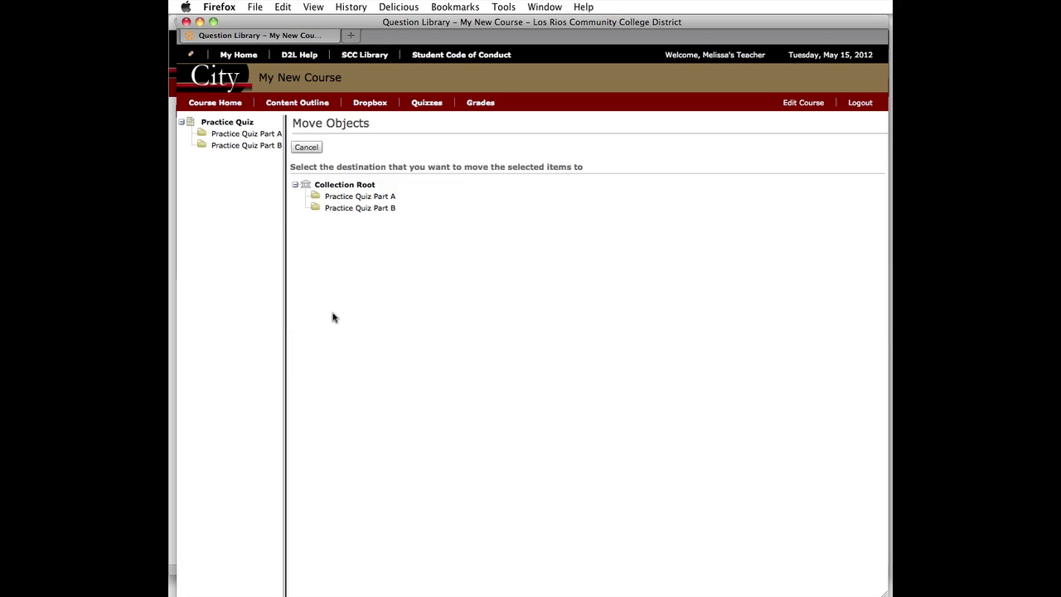
pyautogui.click(377, 208)
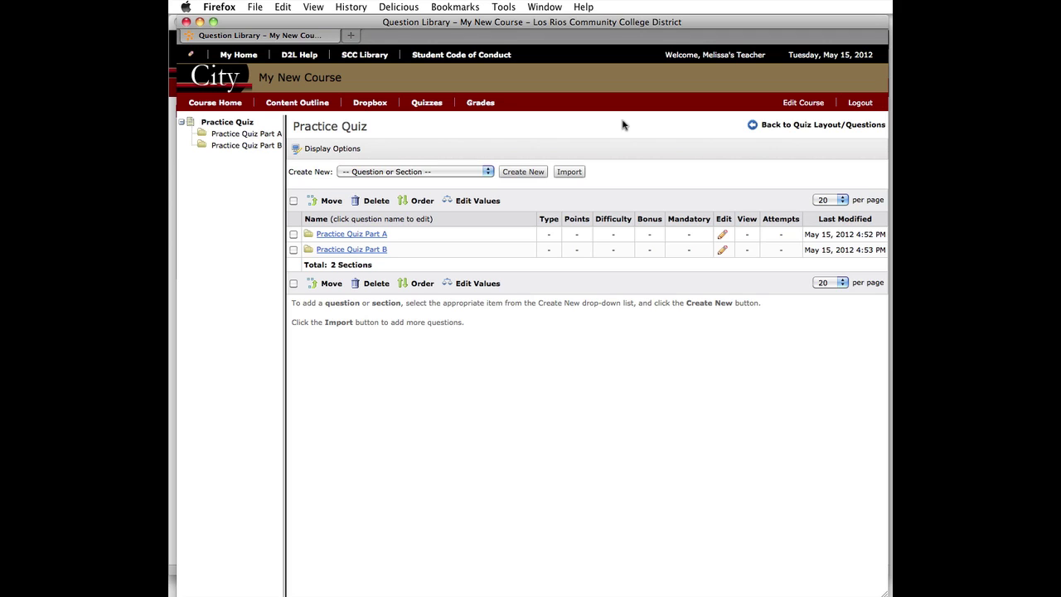
pyautogui.click(827, 125)
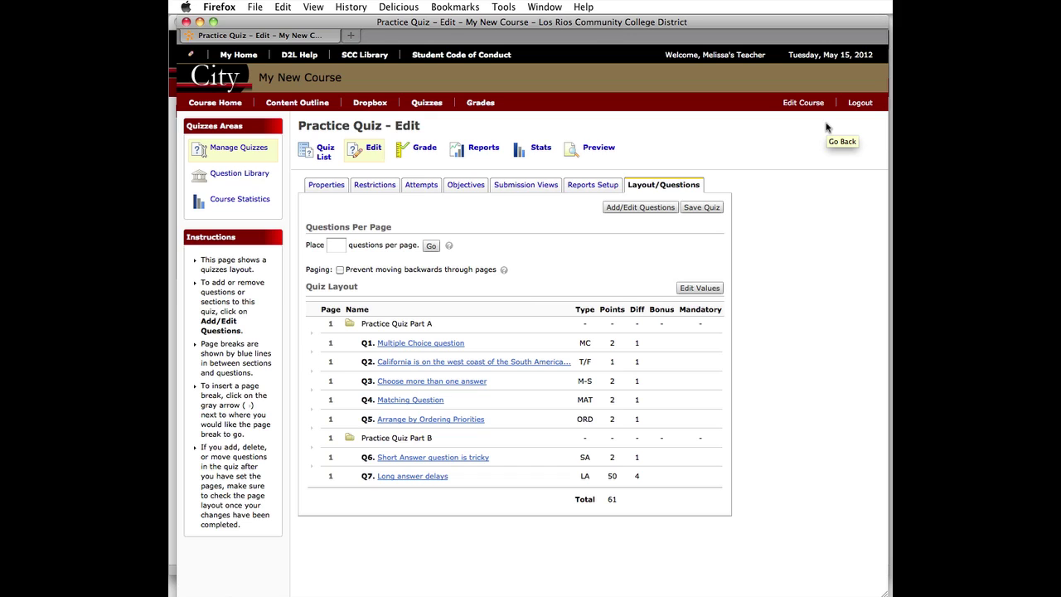
# Rename the Practice Quiz as "Practice Quiz - Autograded Part A" through quick edit, save it and return to the quiz list
pyautogui.click(323, 155)
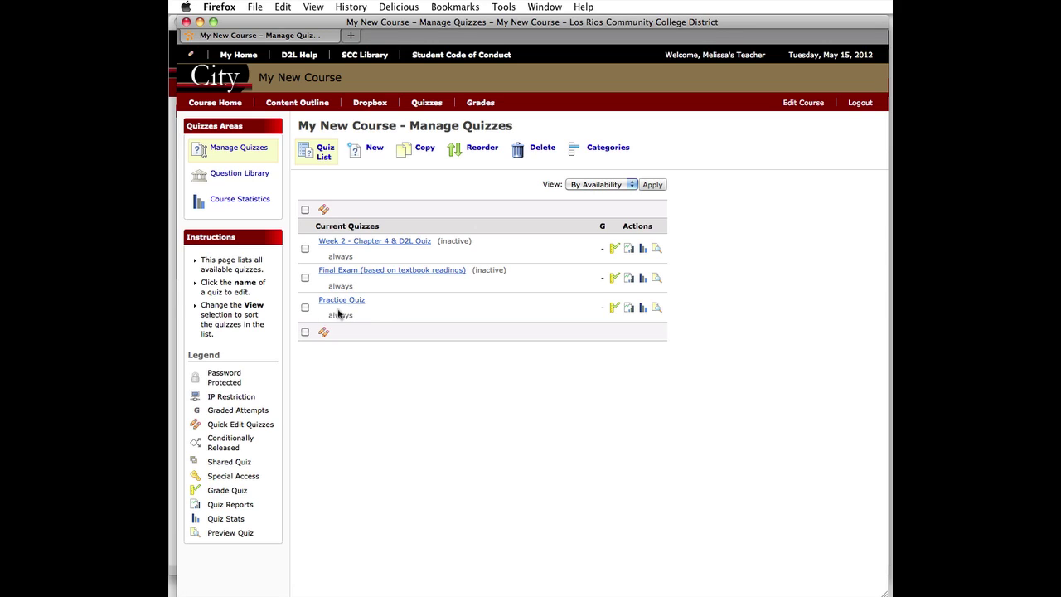
pyautogui.click(305, 308)
pyautogui.click(323, 332)
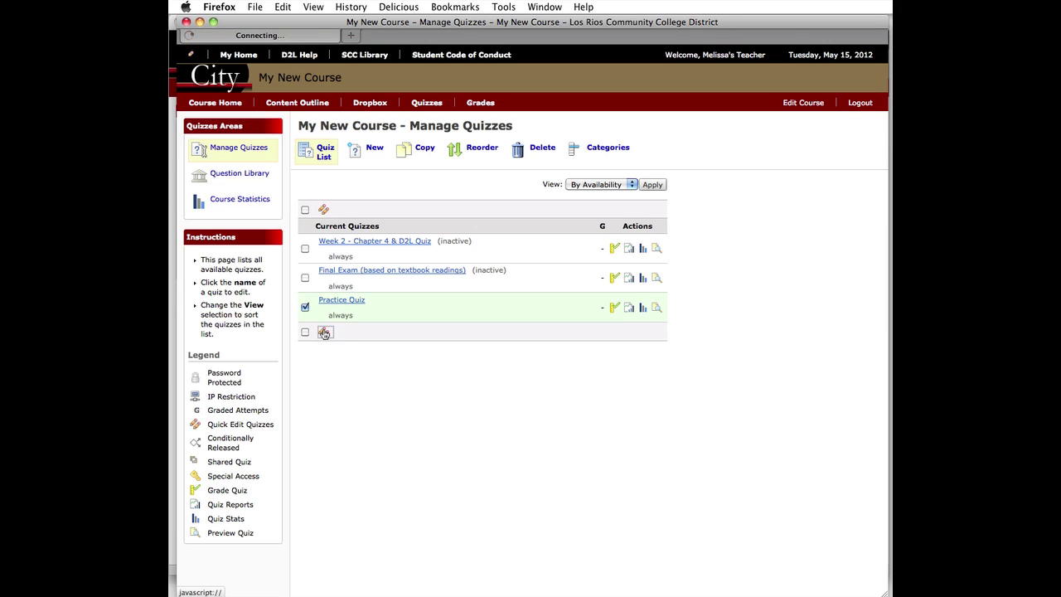
pyautogui.click(384, 190)
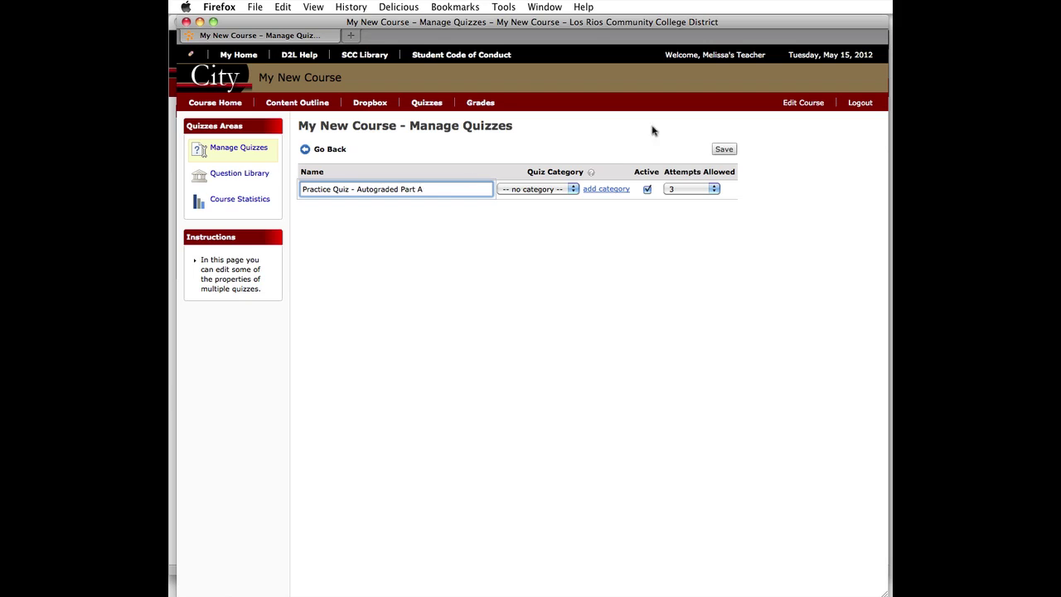
pyautogui.write('- Autograded Part A')
pyautogui.click(723, 150)
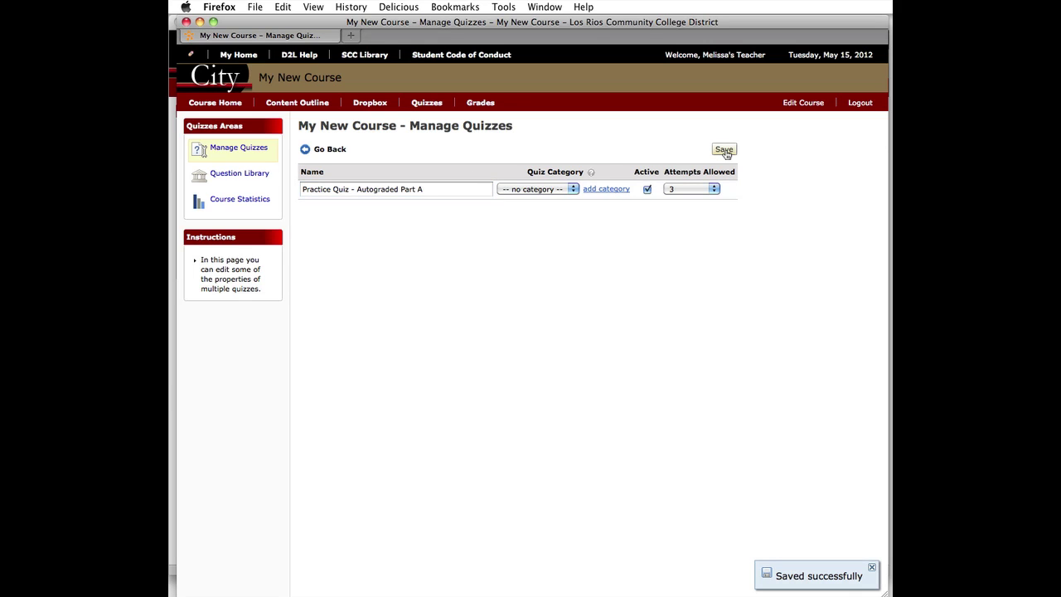
pyautogui.click(323, 149)
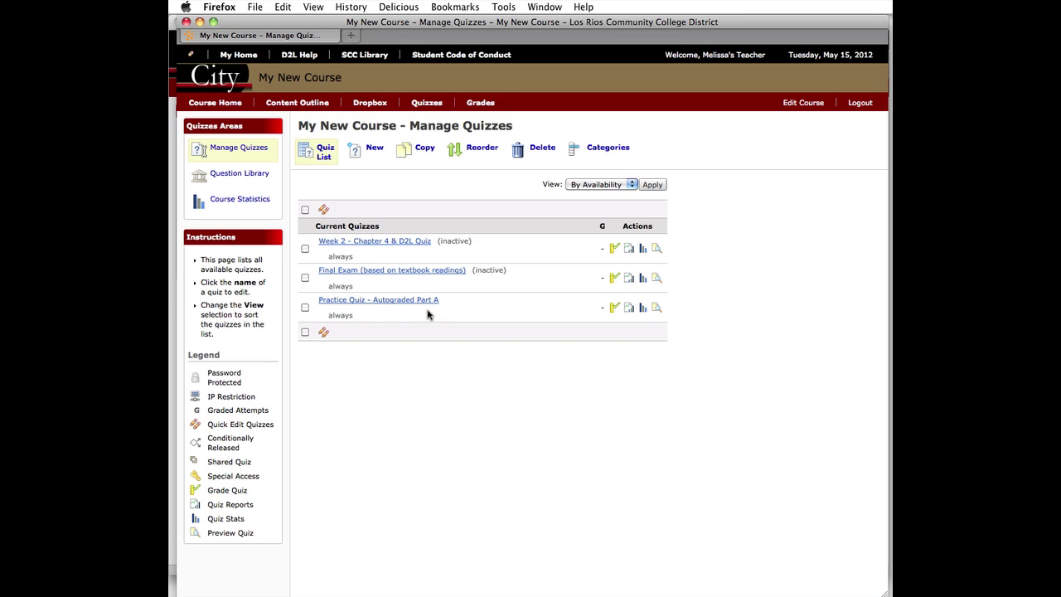
# Create a new quiz named "Practice Quiz Part B" and save it
pyautogui.click(375, 150)
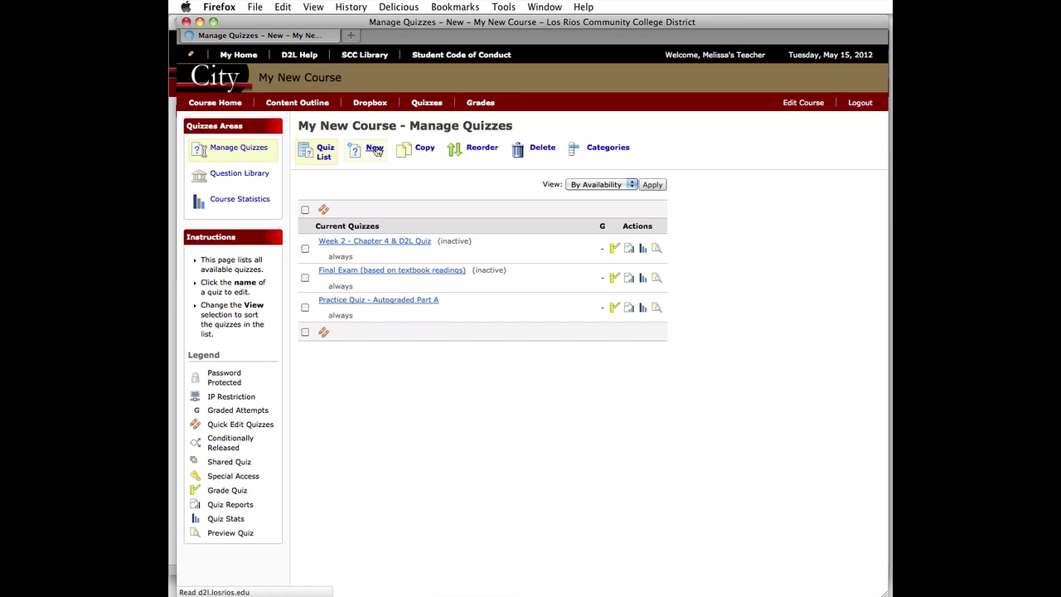
pyautogui.click(409, 244)
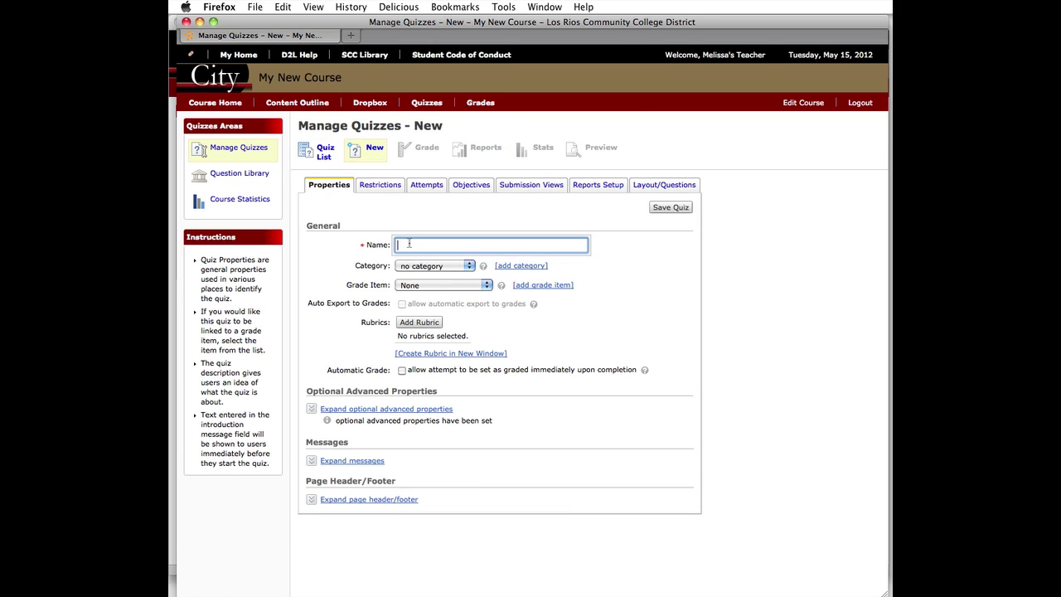
pyautogui.write('P')
pyautogui.click(462, 284)
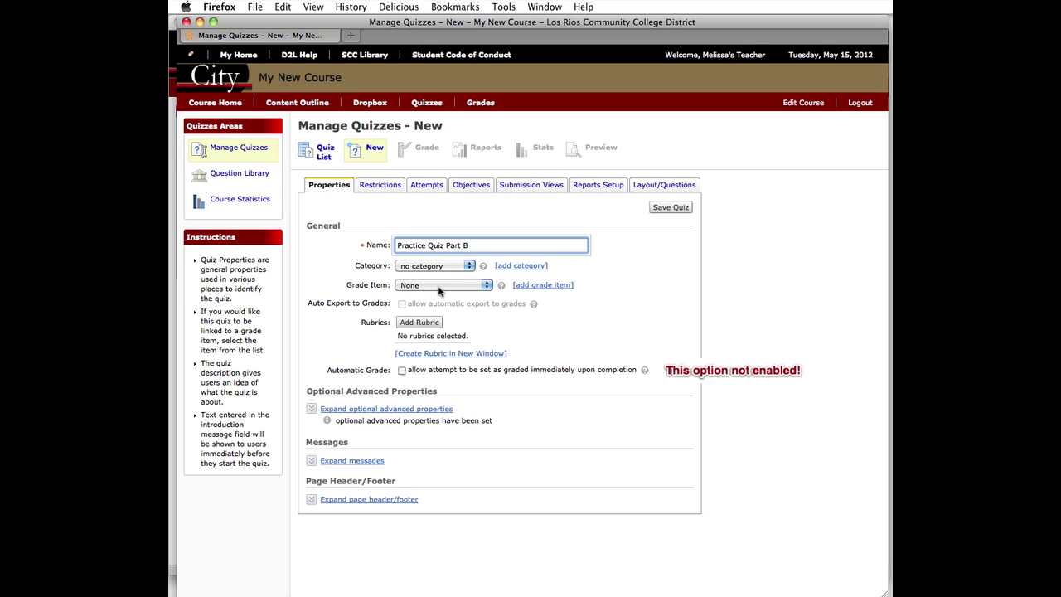
pyautogui.click(664, 208)
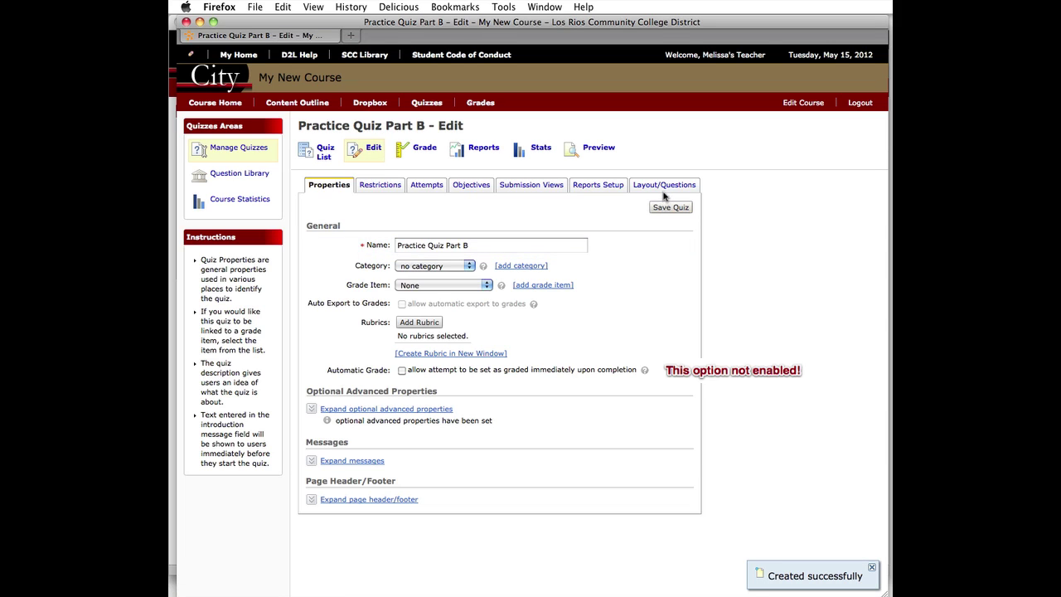
# Start a question import into Practice Quiz Part B, with the Question Library as source collection and Practice Quiz as source section
pyautogui.click(655, 186)
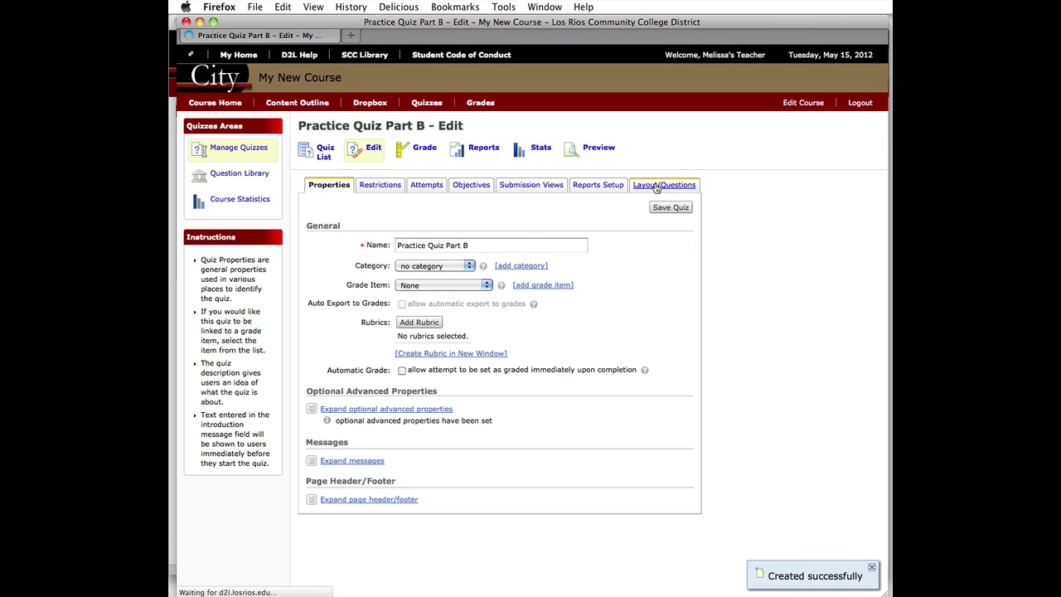
pyautogui.click(641, 208)
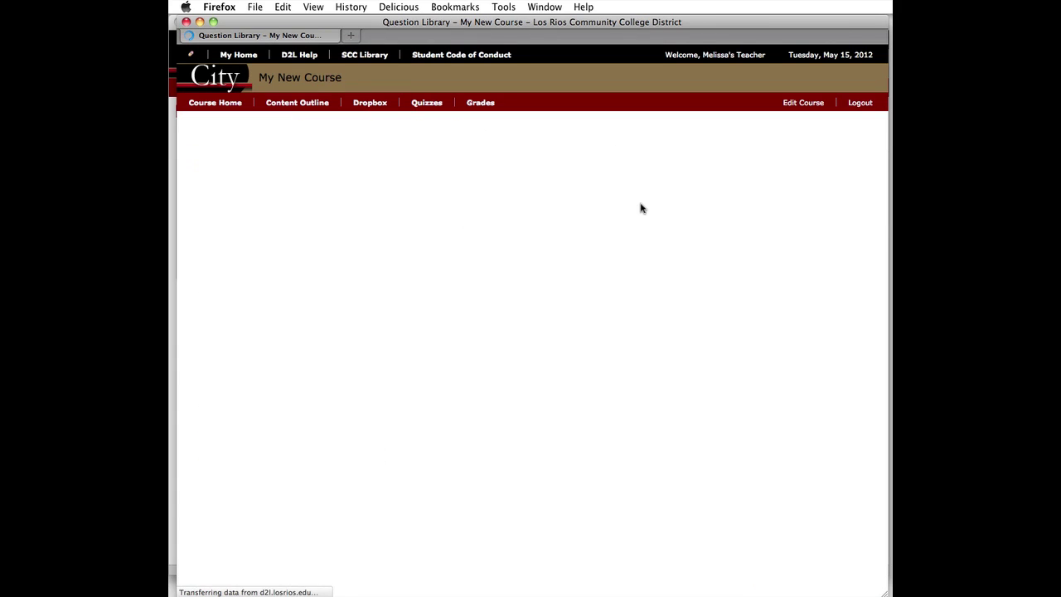
pyautogui.click(453, 171)
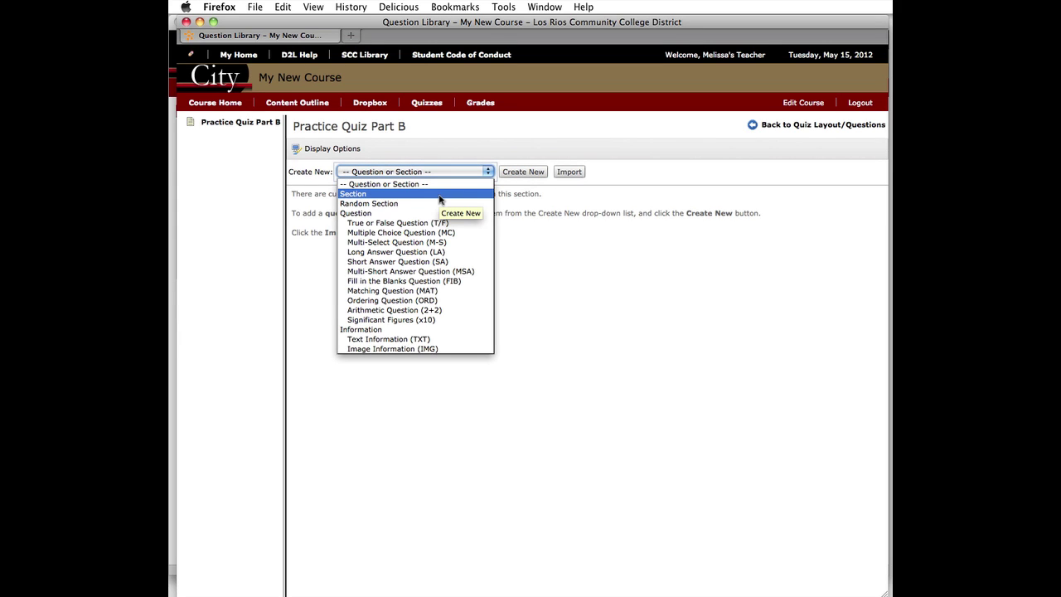
pyautogui.click(604, 174)
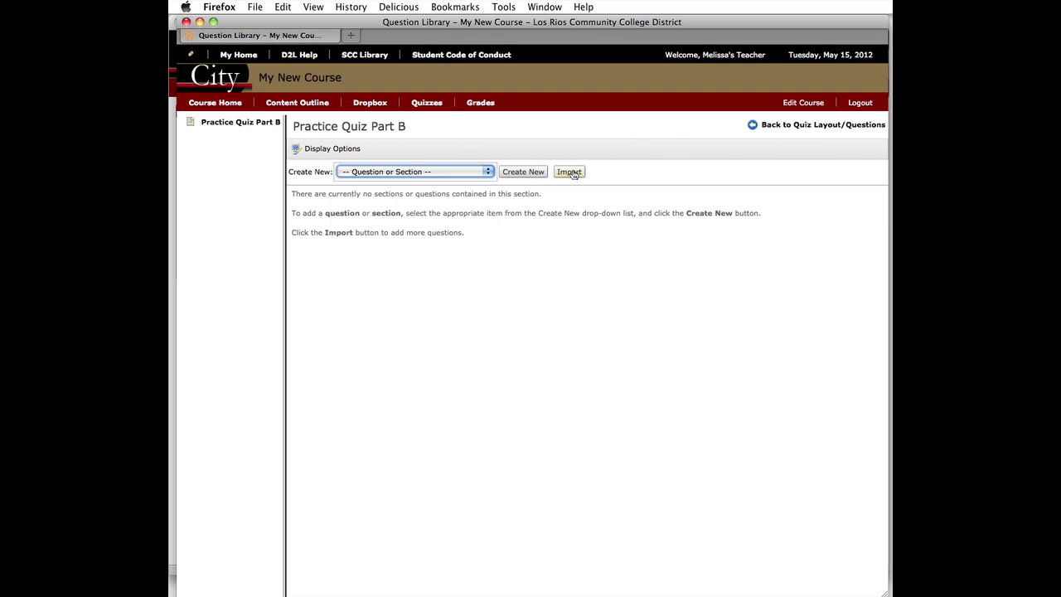
pyautogui.click(571, 174)
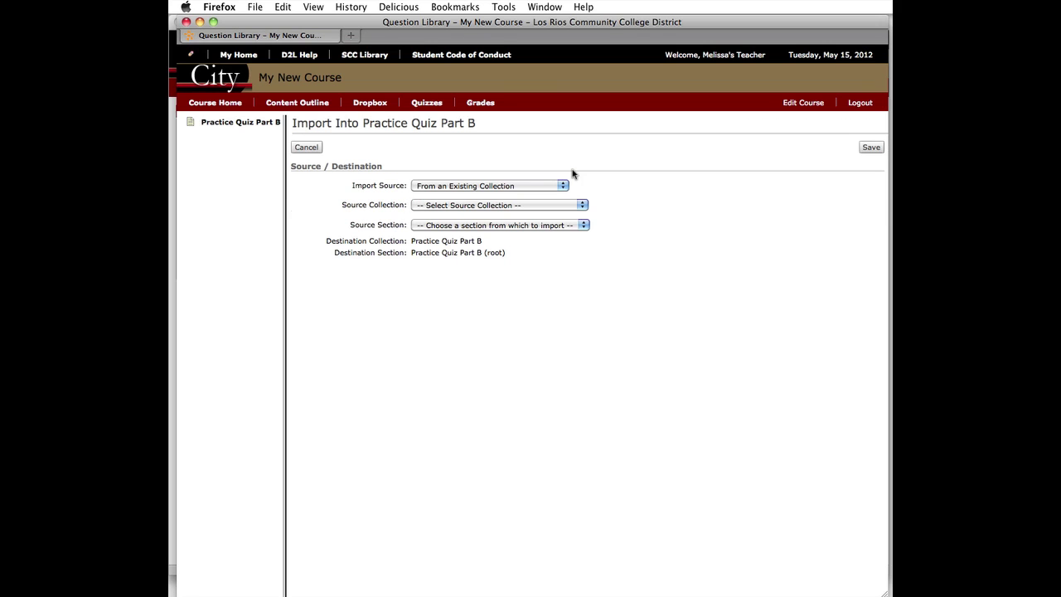
pyautogui.click(461, 206)
pyautogui.click(461, 228)
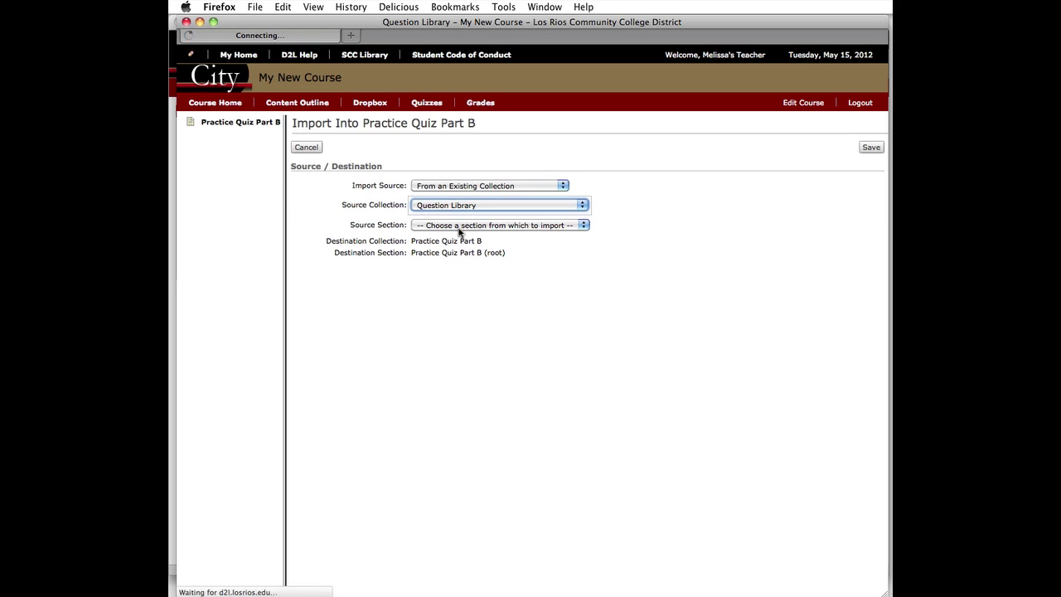
pyautogui.click(461, 226)
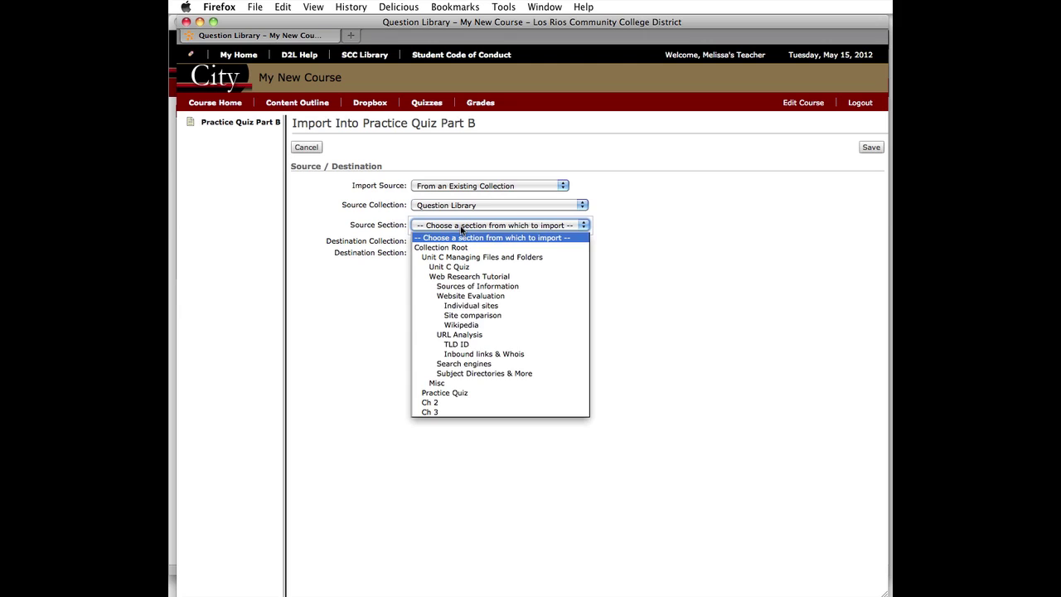
pyautogui.click(469, 392)
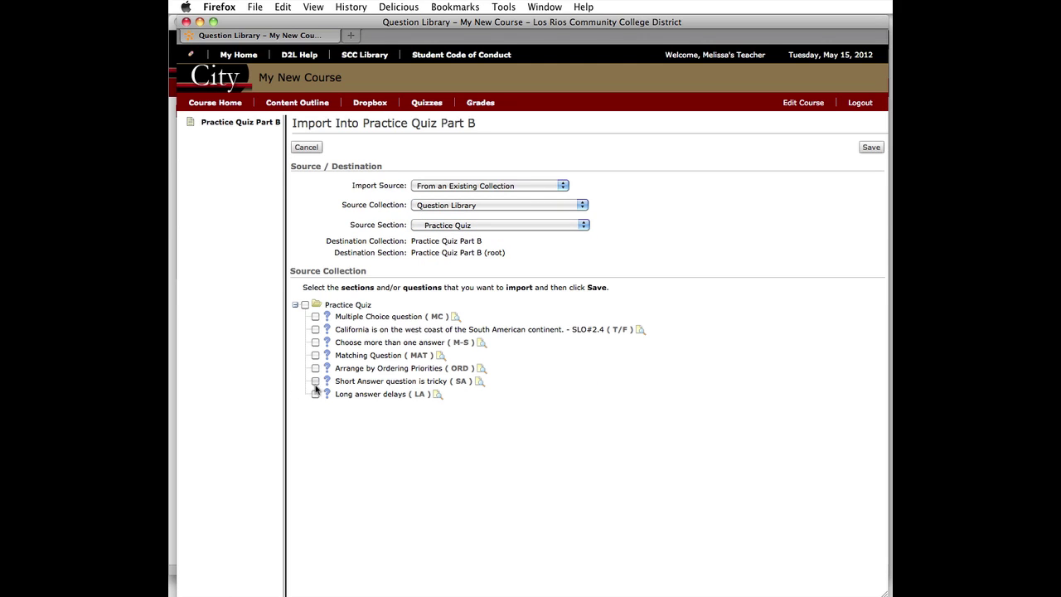
# Import only the short answer and long answer questions and return to the layout of Practice Quiz Part B
pyautogui.click(315, 393)
pyautogui.click(315, 380)
pyautogui.click(870, 148)
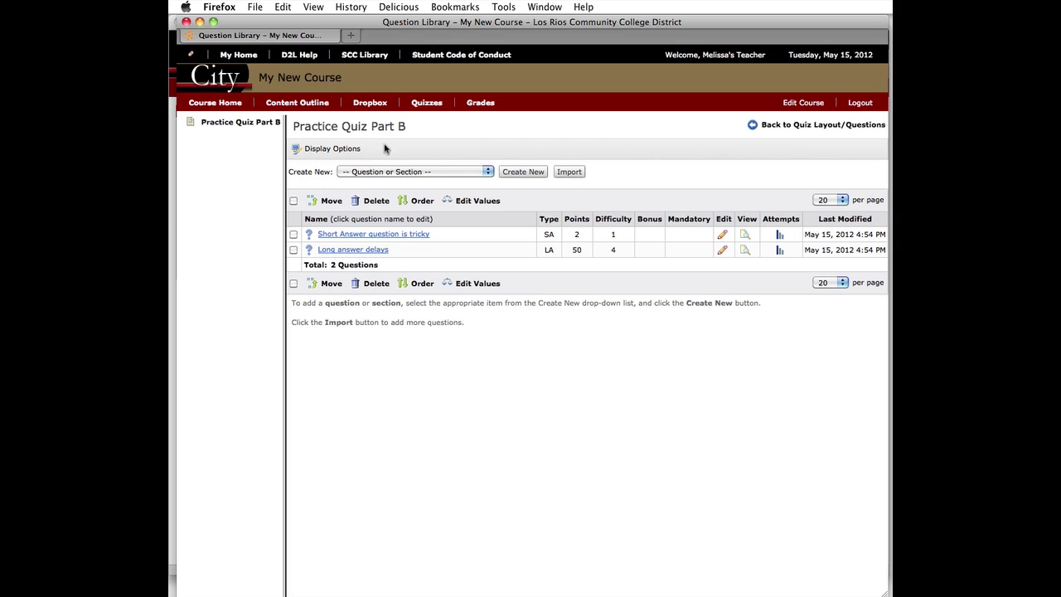
pyautogui.click(803, 125)
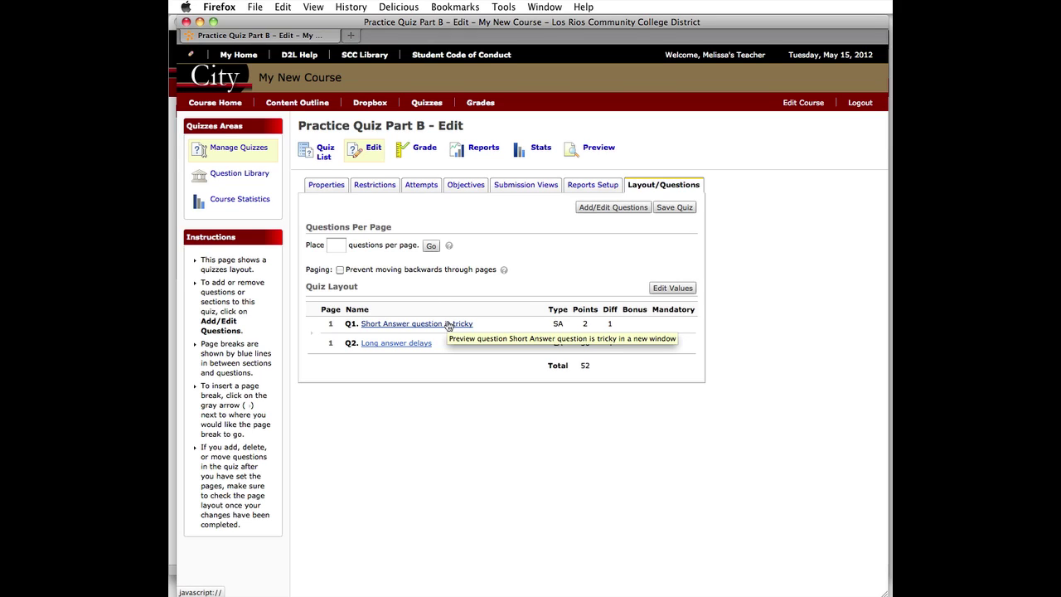
# Add and save a submission view named "Show responses and answers" that shows all questions with user responses and the question answers
pyautogui.click(510, 186)
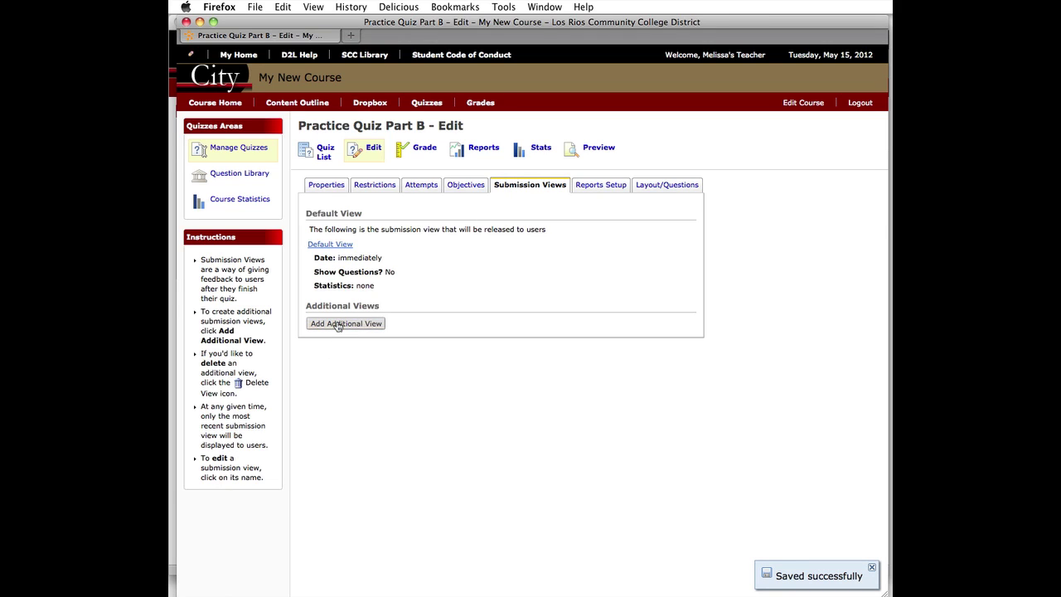
pyautogui.click(338, 324)
pyautogui.click(388, 225)
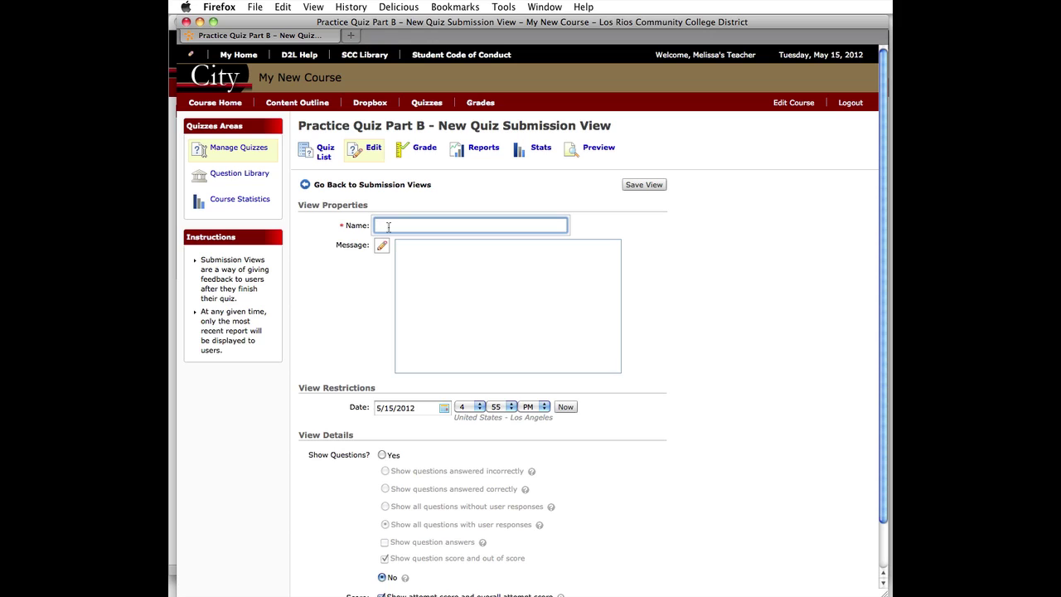
pyautogui.write('Show')
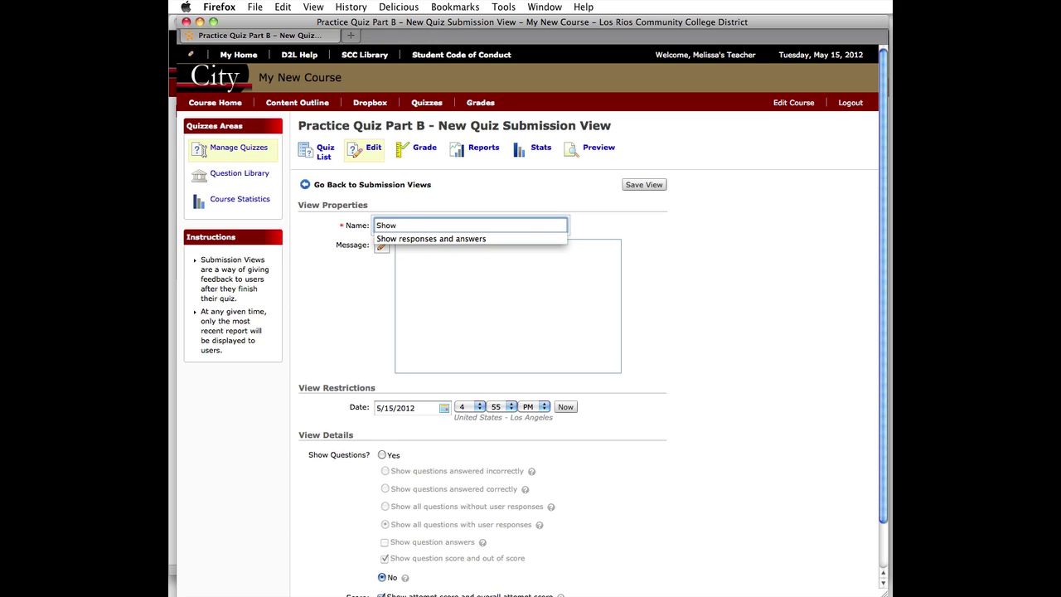
pyautogui.click(422, 239)
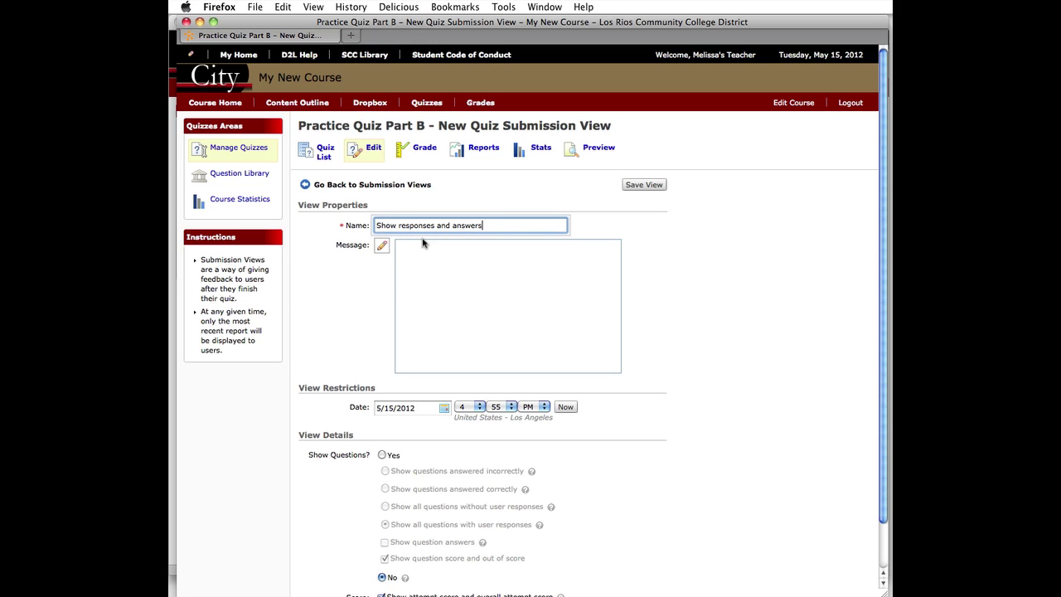
pyautogui.click(381, 455)
pyautogui.scroll(-1, 377, 468)
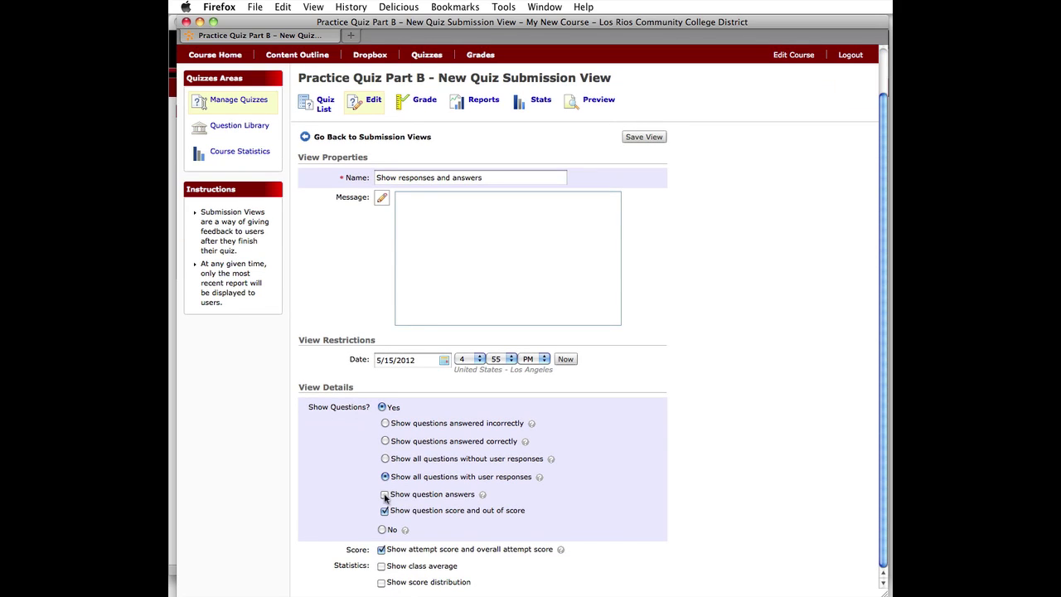
pyautogui.click(385, 495)
pyautogui.click(643, 137)
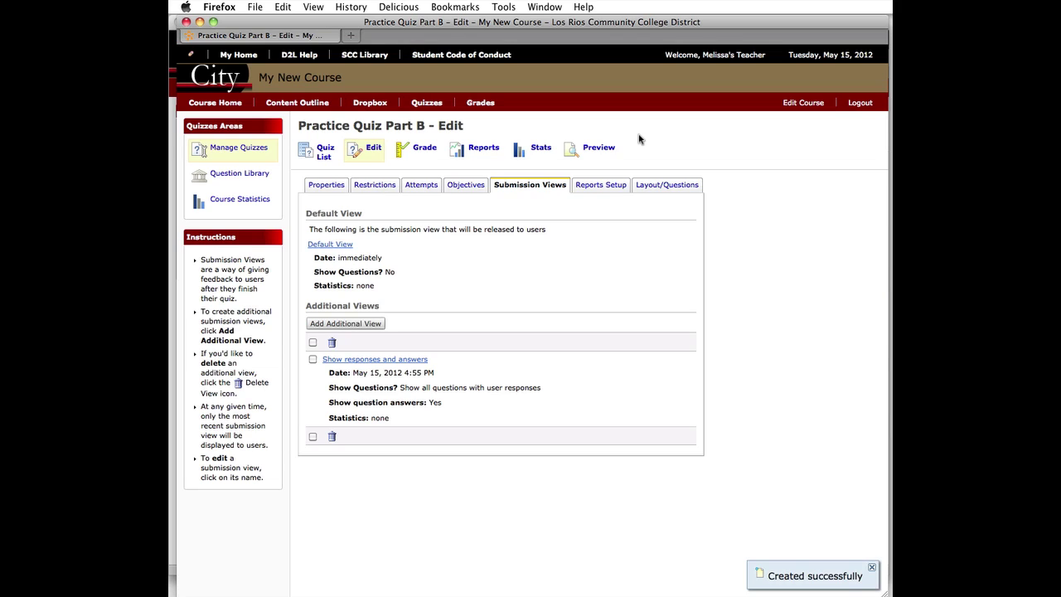
# Keep the allowed attempts for Practice Quiz Part B at 1, save the quiz and show its general properties
pyautogui.click(411, 189)
pyautogui.click(448, 245)
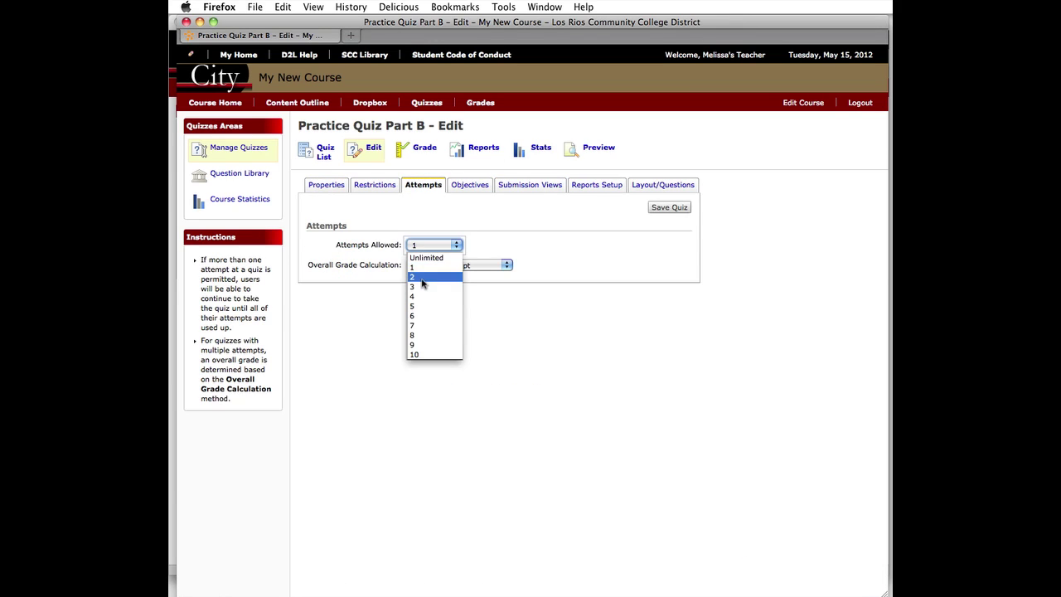
pyautogui.click(422, 287)
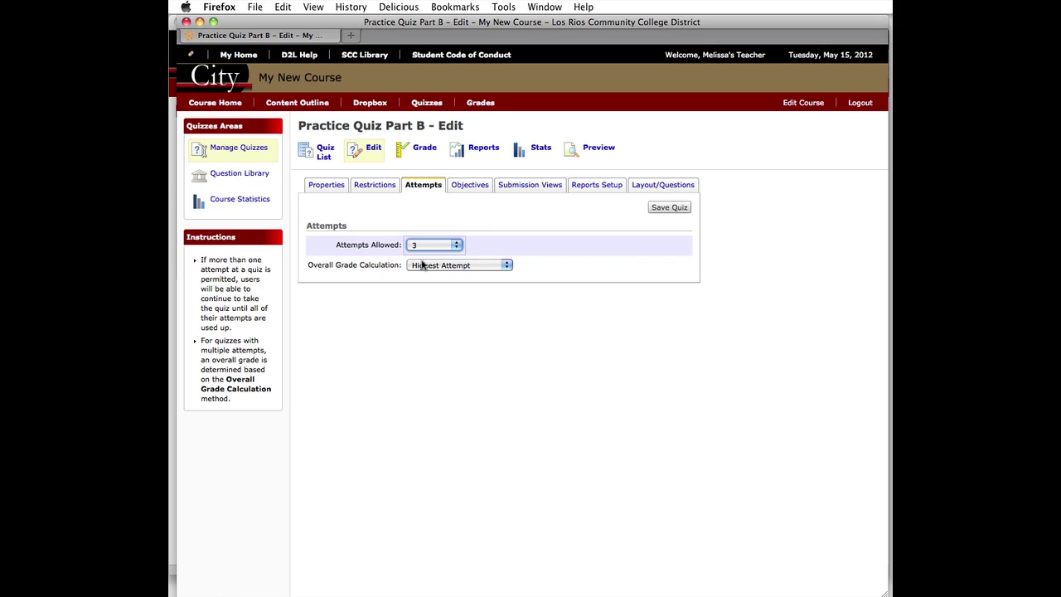
pyautogui.click(434, 244)
pyautogui.click(427, 268)
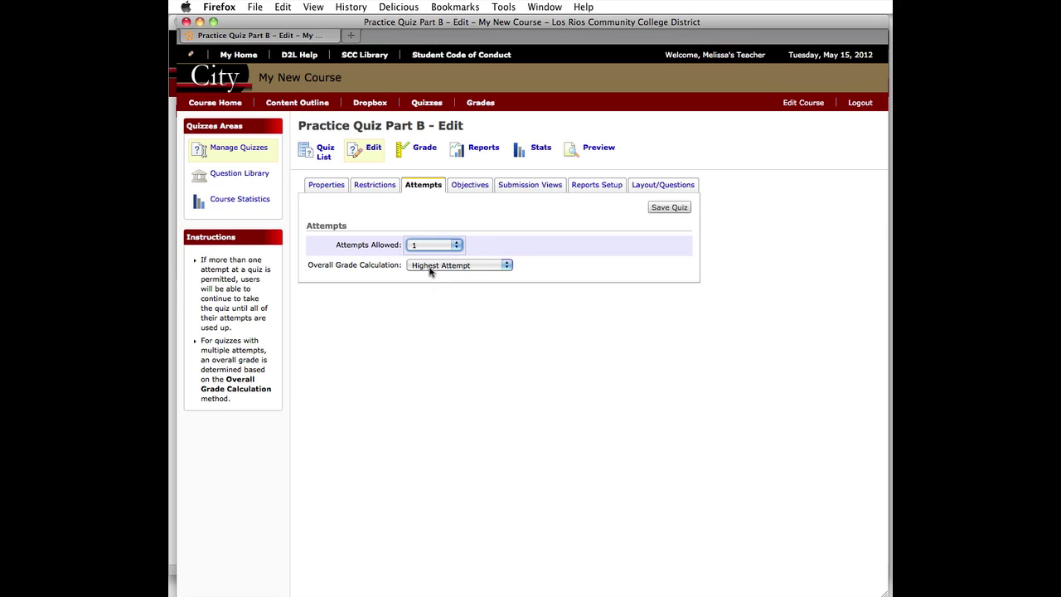
pyautogui.click(663, 208)
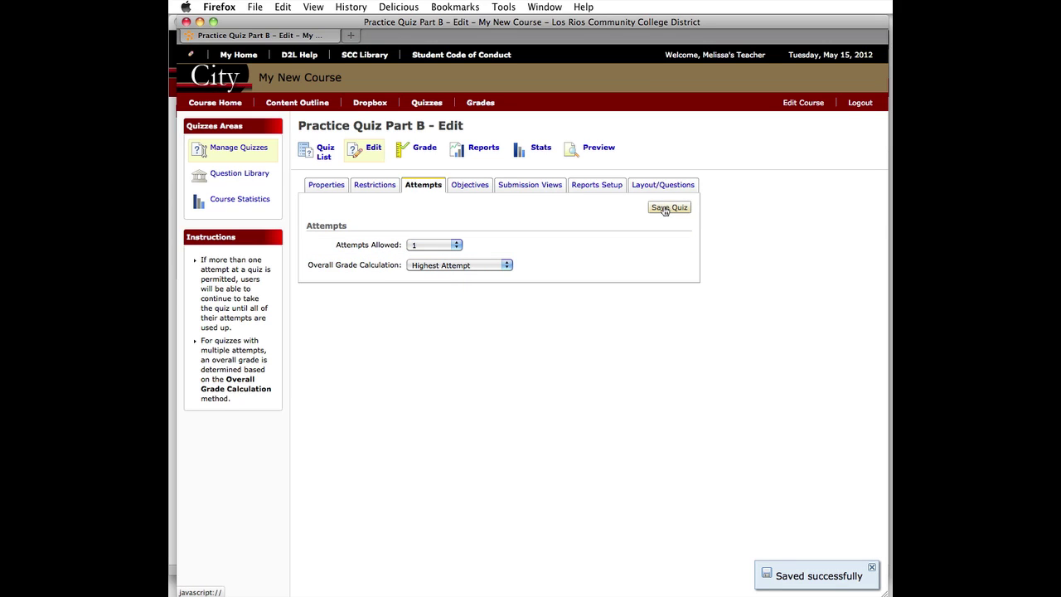
pyautogui.click(329, 187)
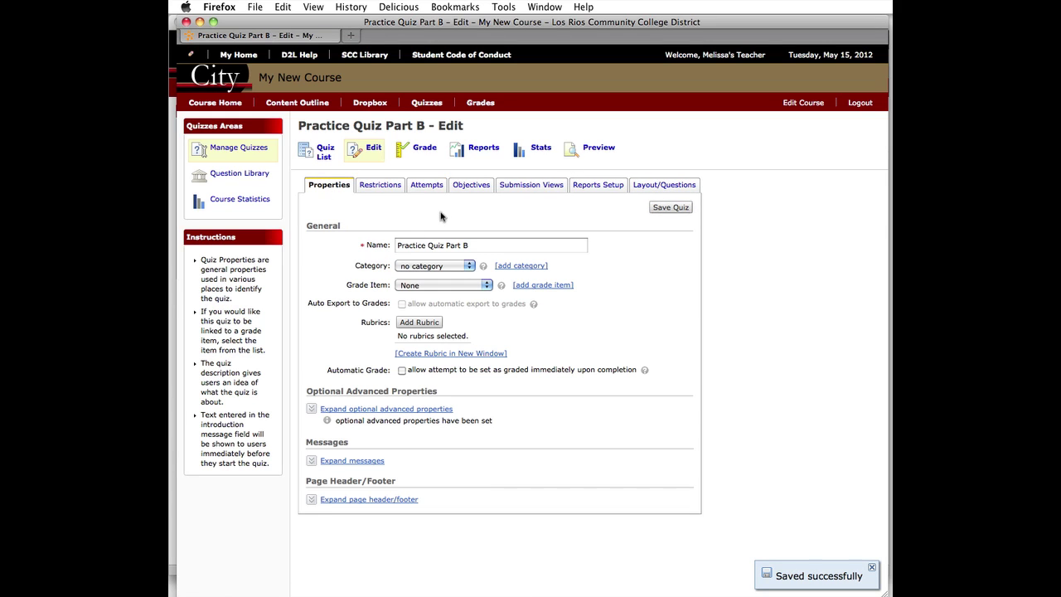
# Delete the Practice Quiz Part B section from the questions of Practice Quiz - Autograded Part A and return to that quiz's layout
pyautogui.click(324, 160)
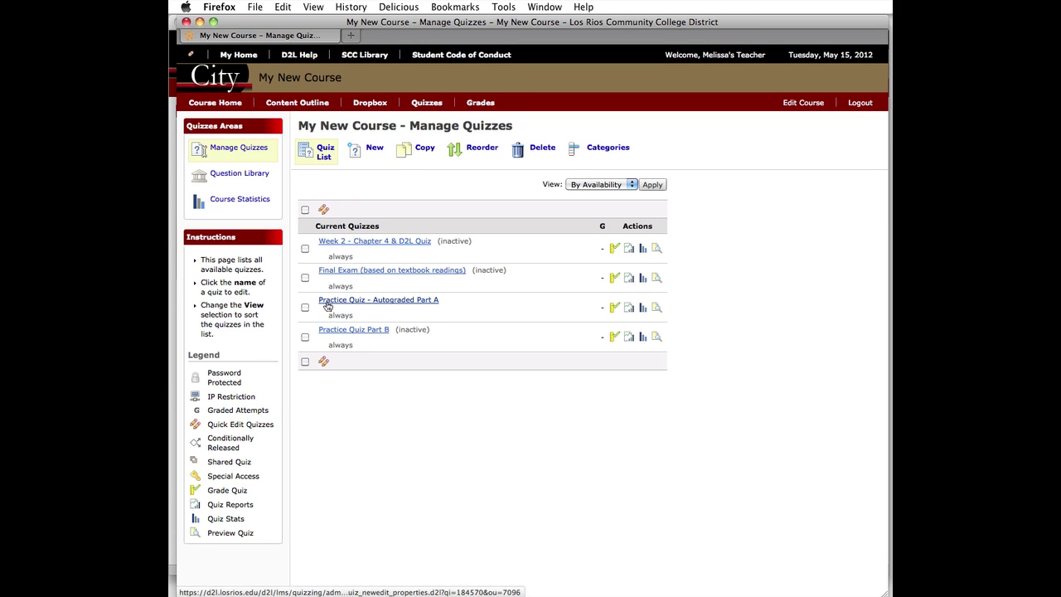
pyautogui.click(397, 301)
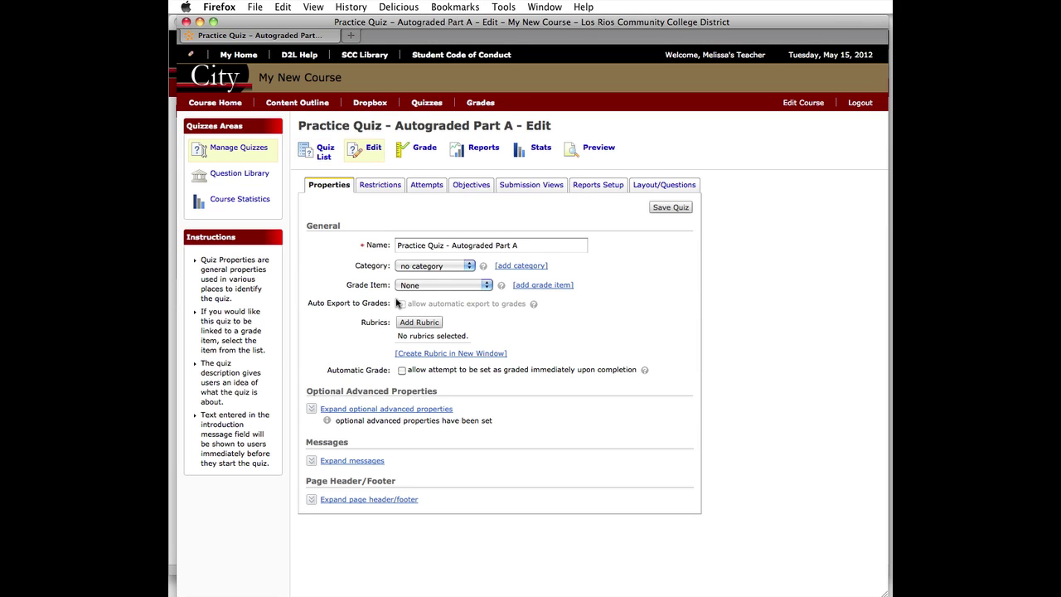
pyautogui.click(643, 185)
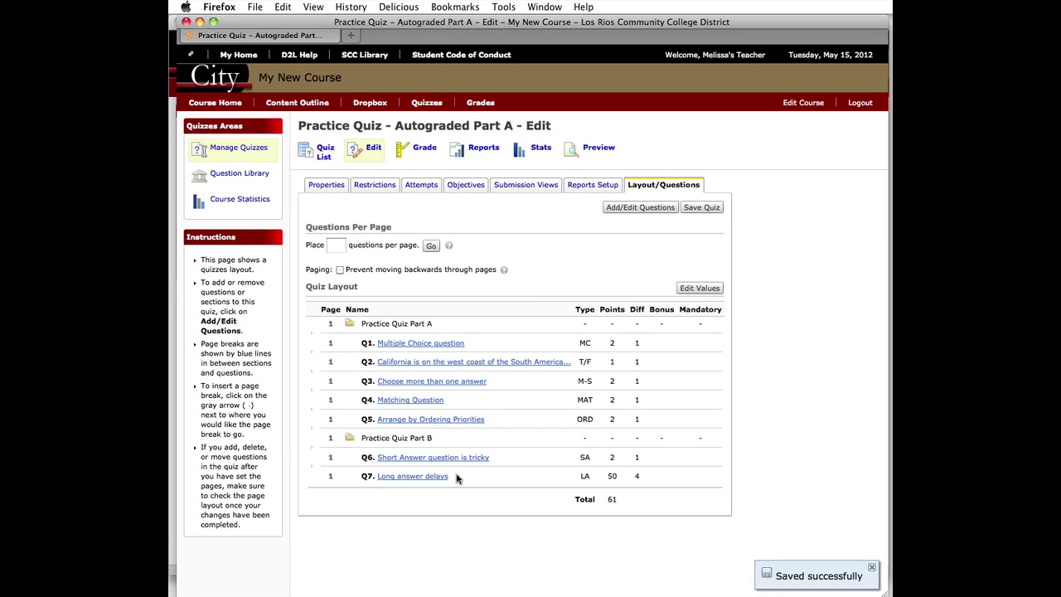
pyautogui.click(643, 208)
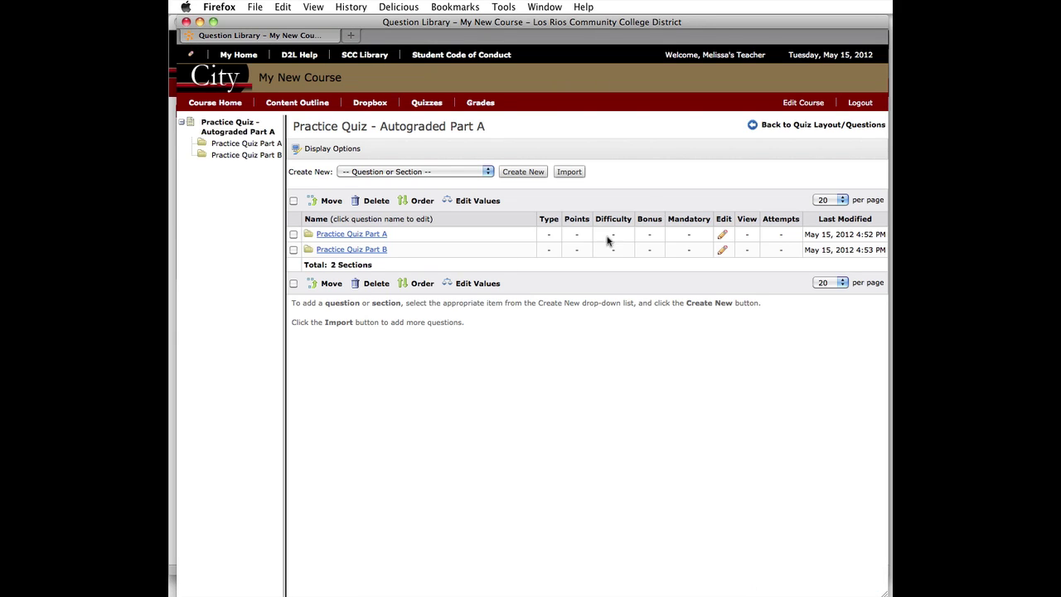
pyautogui.click(374, 283)
pyautogui.click(567, 380)
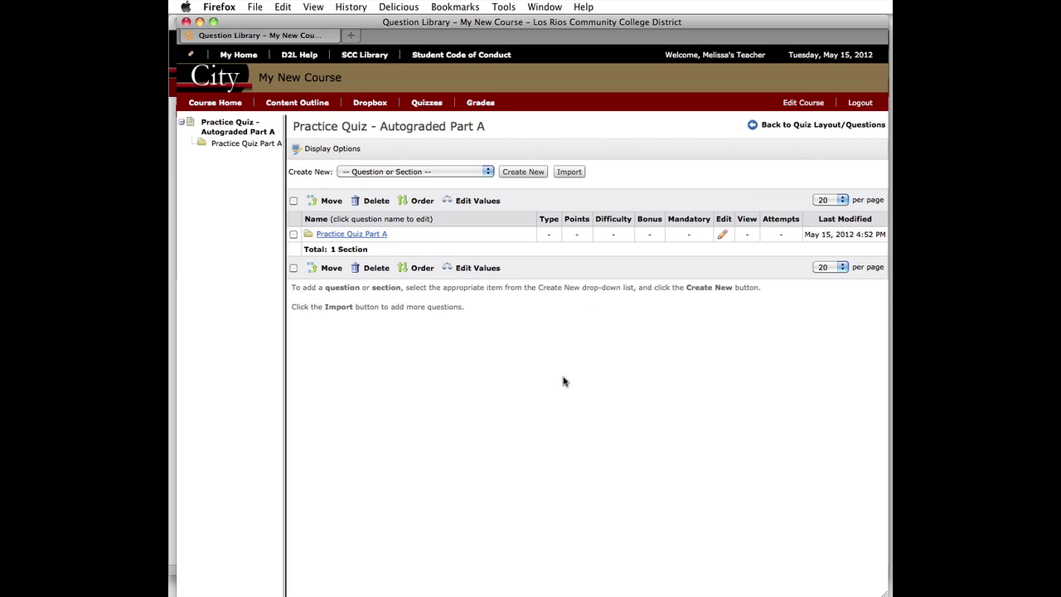
pyautogui.click(822, 125)
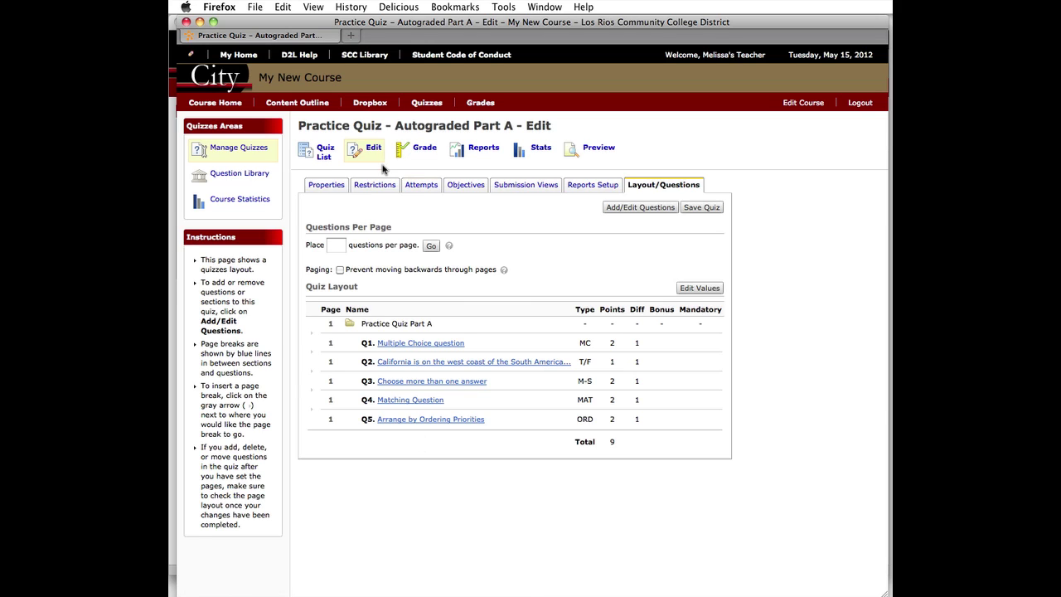
# Rename Practice Quiz Part B as "Practice Quiz Instructor Graded Part B", save it and return to the quiz list
pyautogui.click(324, 160)
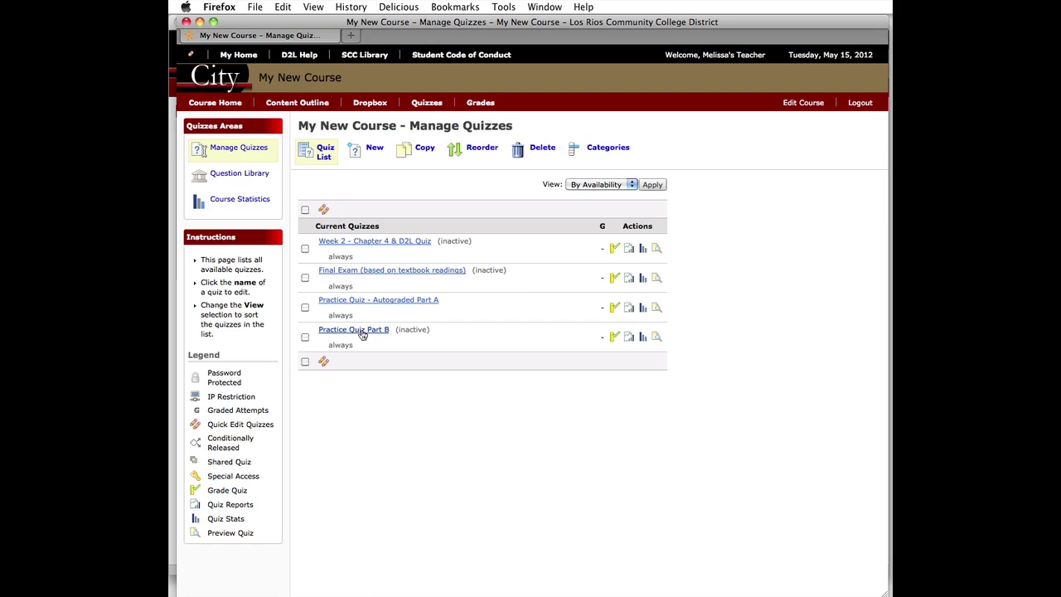
pyautogui.click(306, 337)
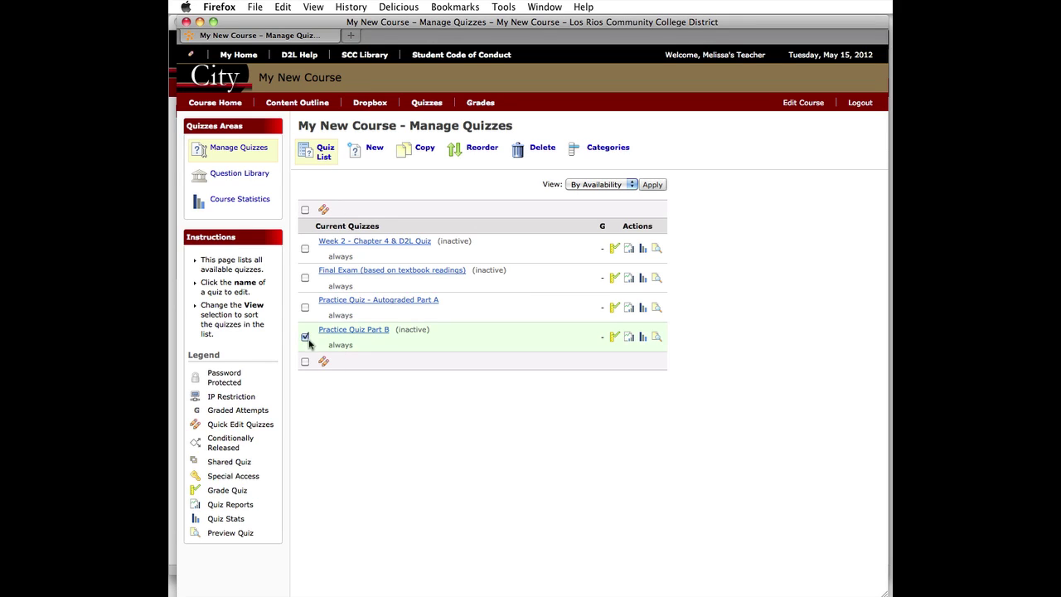
pyautogui.click(323, 363)
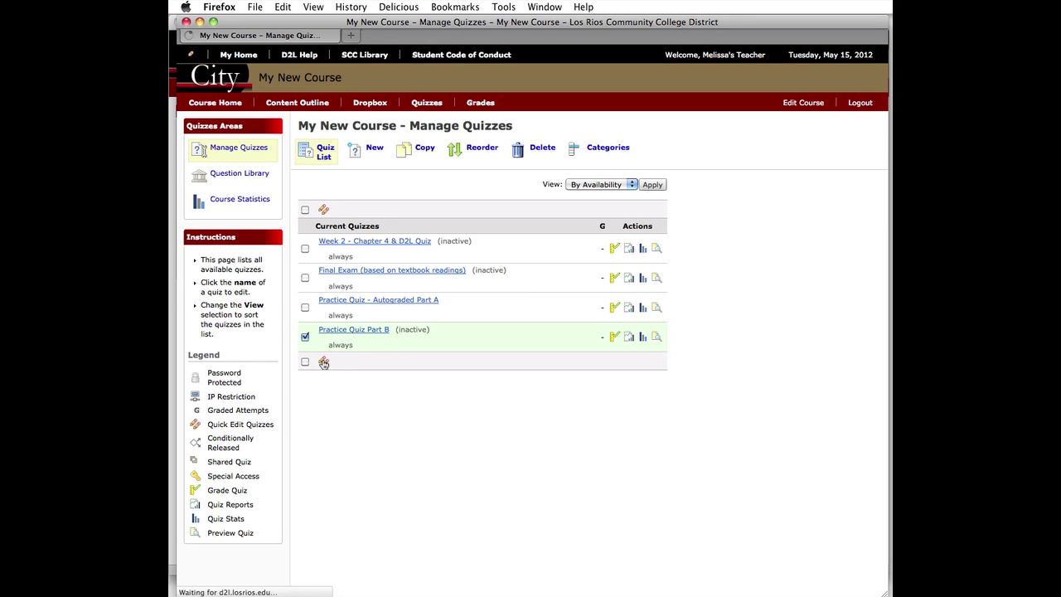
pyautogui.click(352, 190)
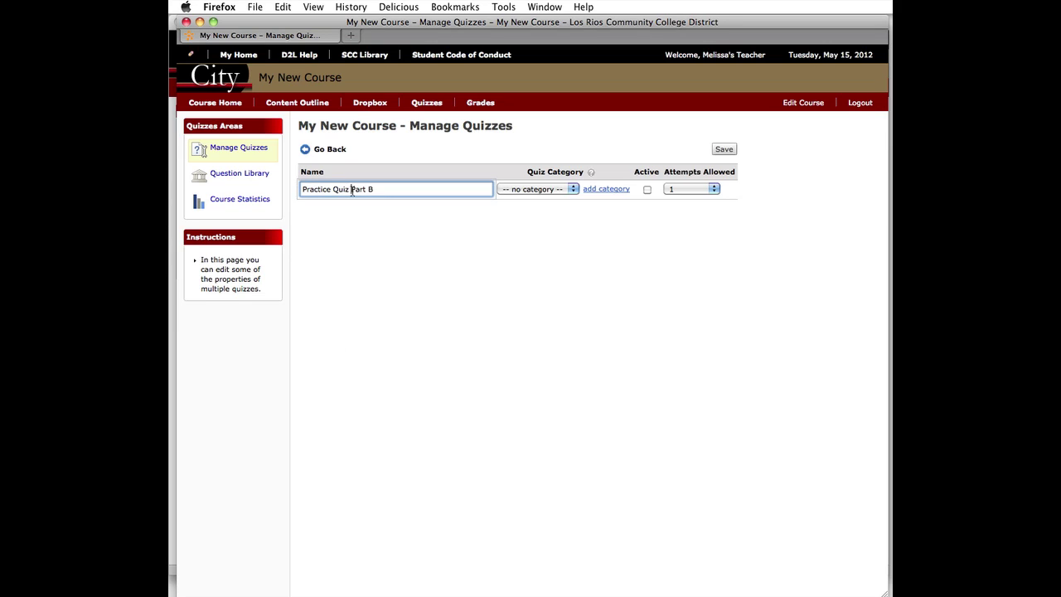
pyautogui.write('Instructor Graded')
pyautogui.click(717, 152)
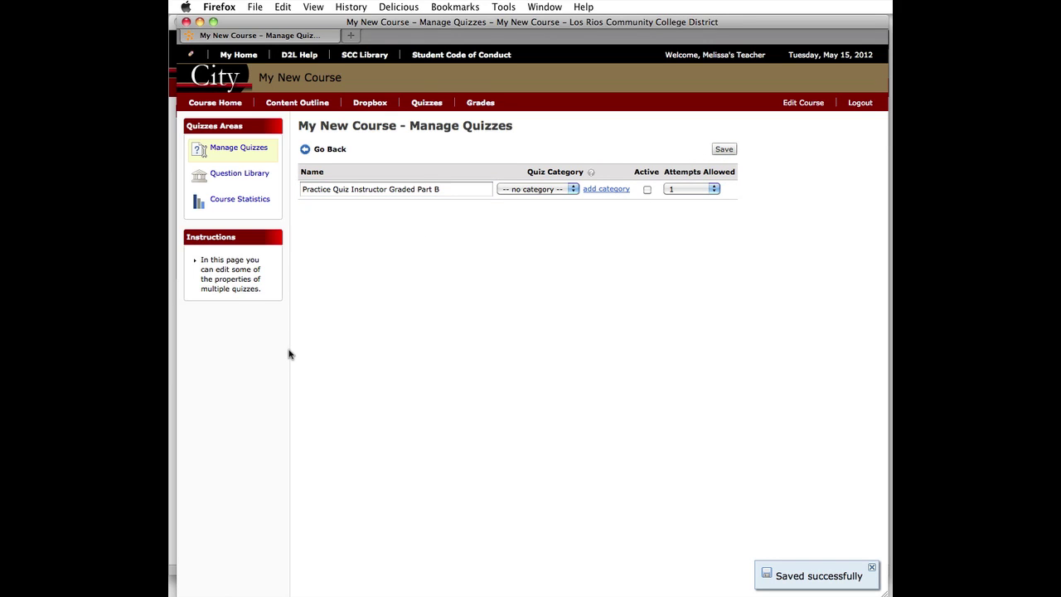
pyautogui.click(338, 150)
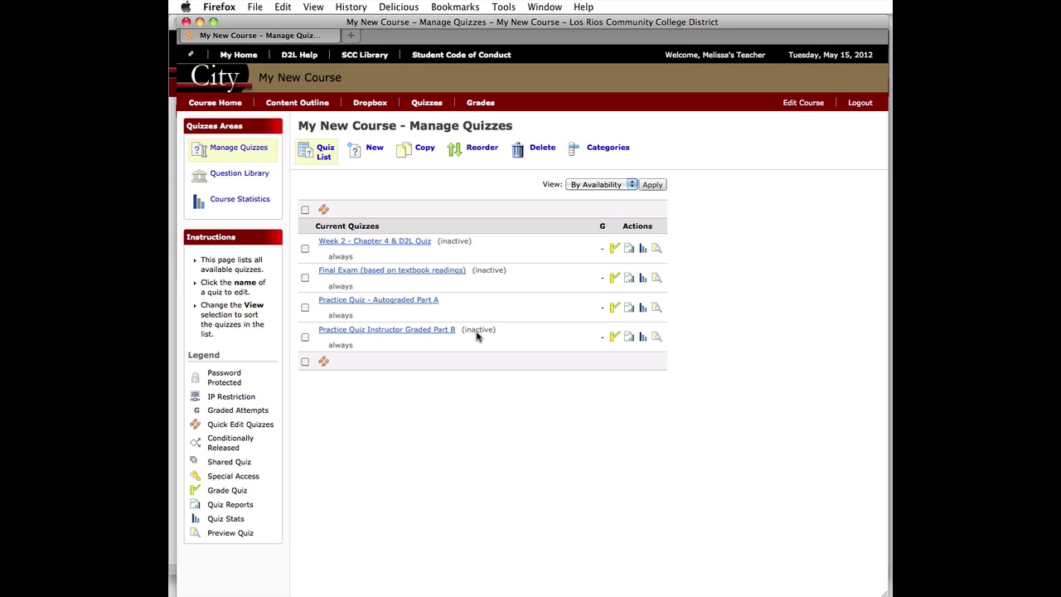
# Open Practice Quiz Instructor Graded Part B for quick editing and mark it as active
pyautogui.click(305, 337)
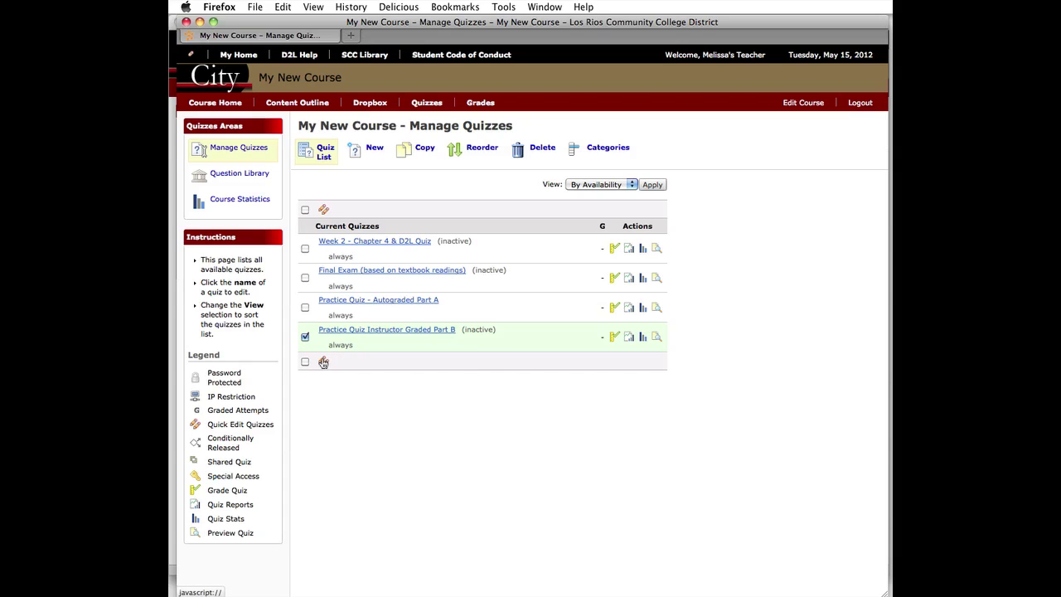
pyautogui.click(323, 363)
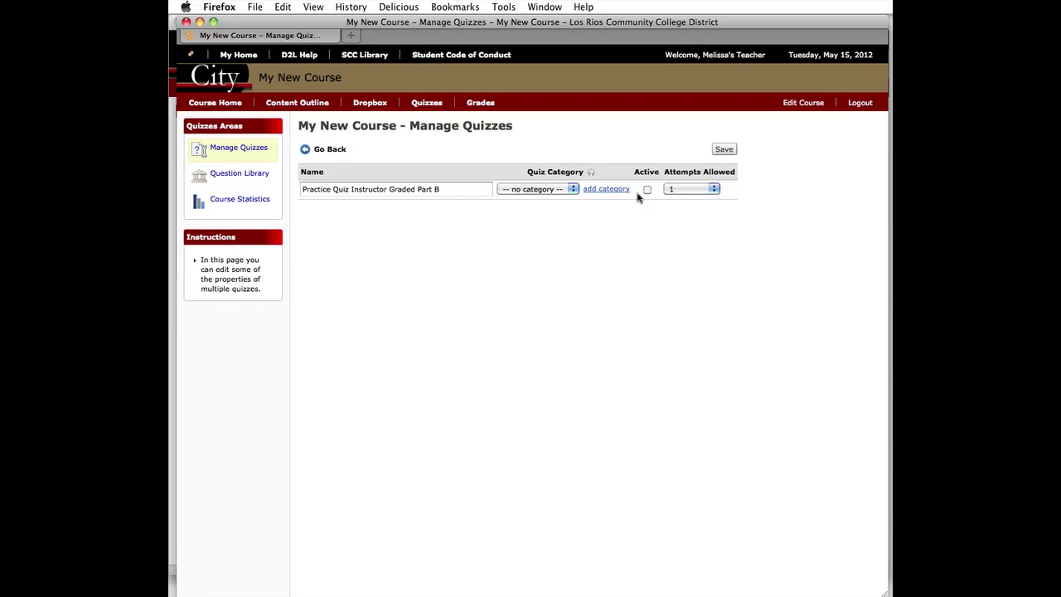
pyautogui.click(648, 189)
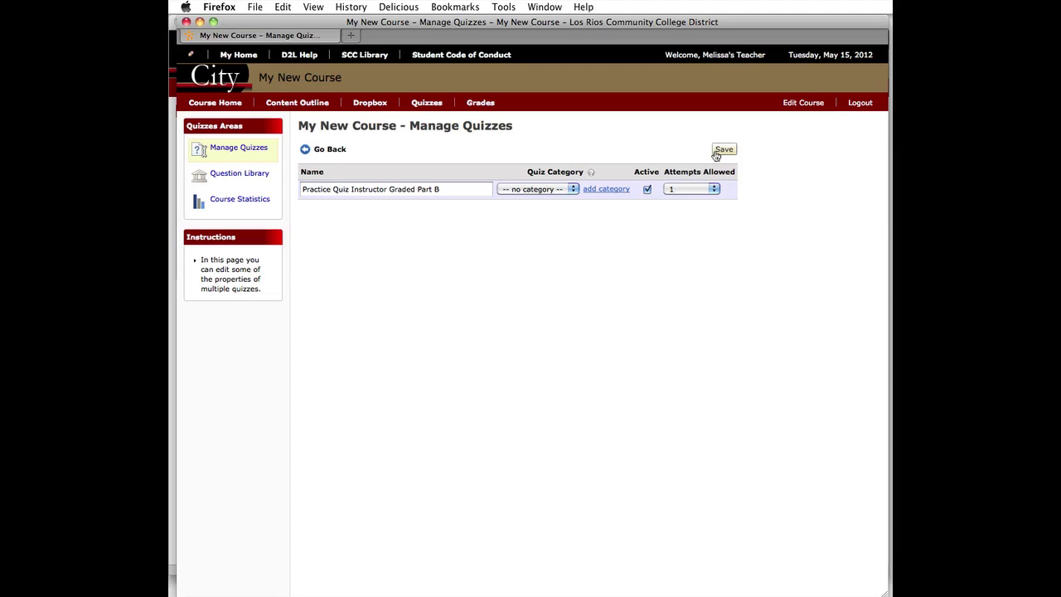
# Switch to Safari to examine the student's quiz list in My New Course, and return to Firefox
pyautogui.press('super+Tab')
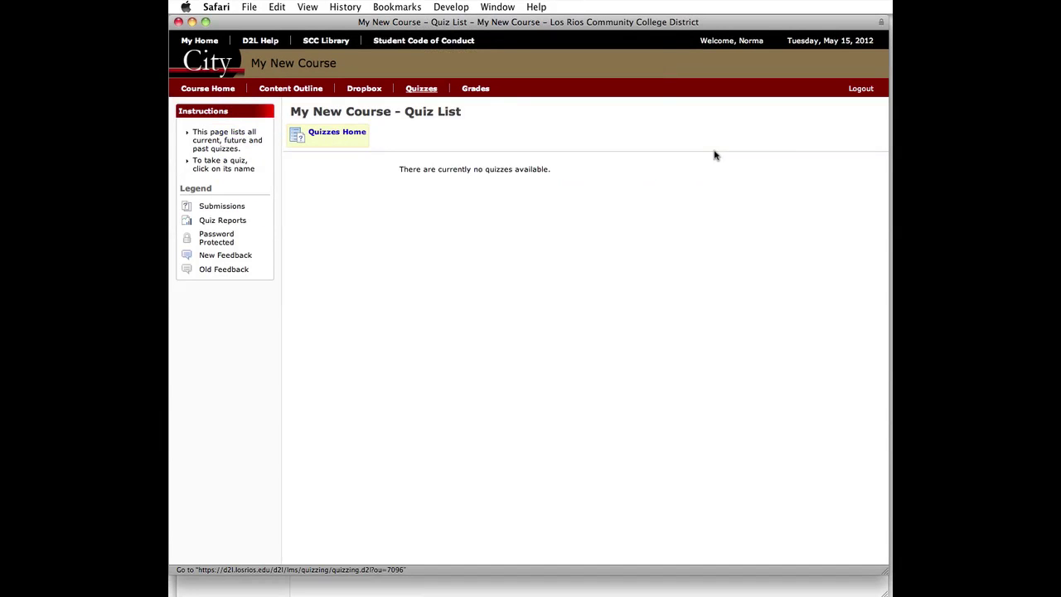
pyautogui.click(218, 91)
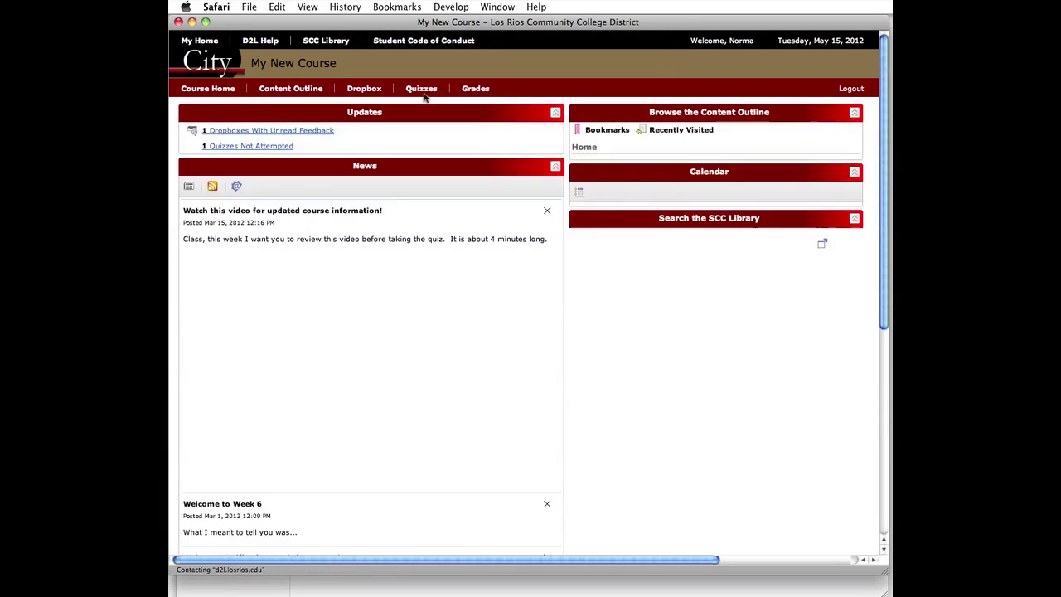
pyautogui.click(424, 91)
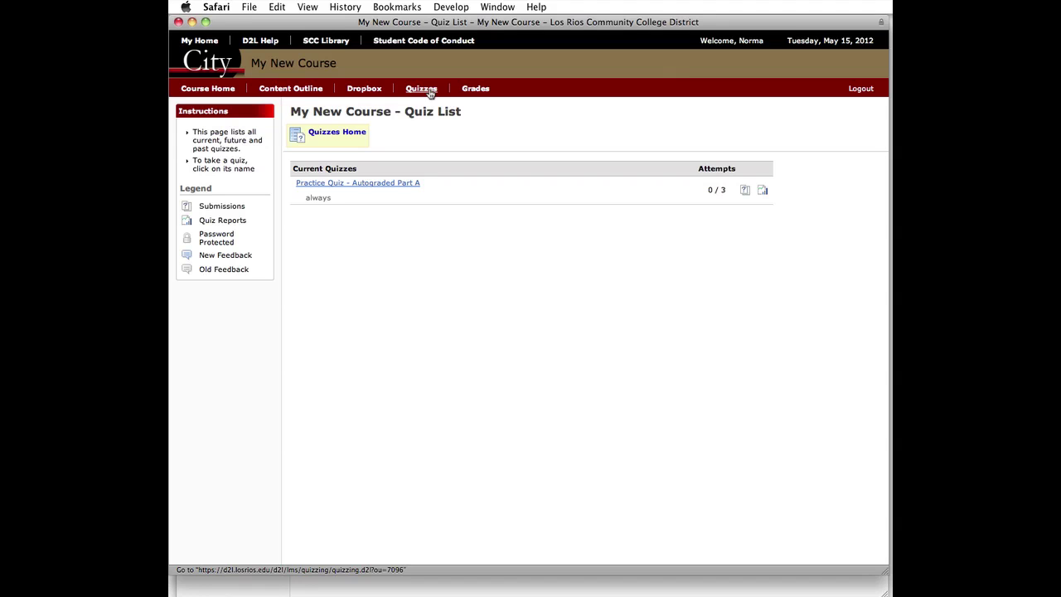
pyautogui.press('super+Tab')
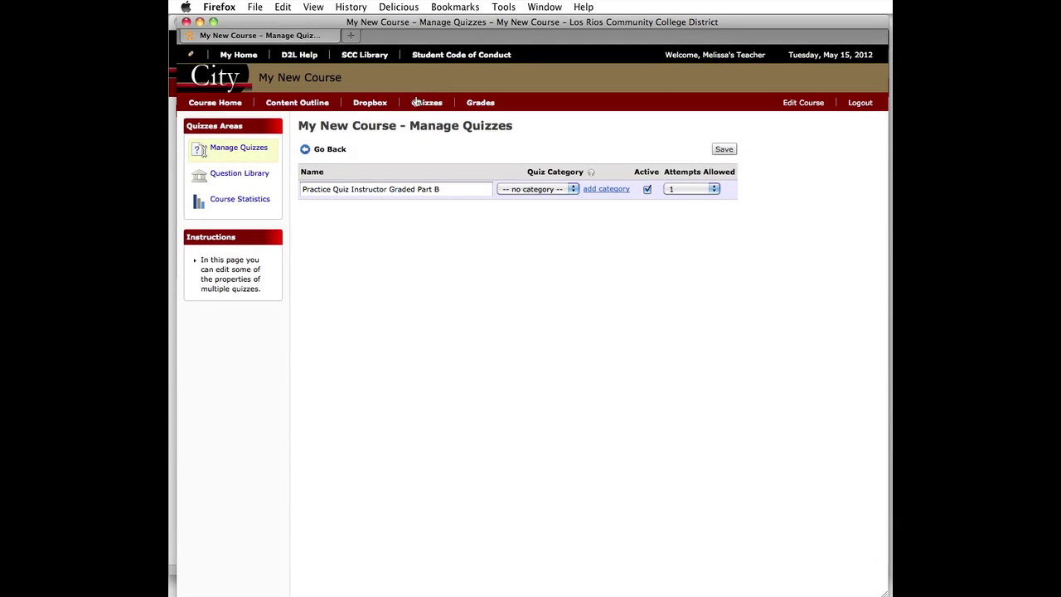
# Save the activation of Practice Quiz Instructor Graded Part B, return to the quiz list and reload the student's quiz list in Safari
pyautogui.click(725, 150)
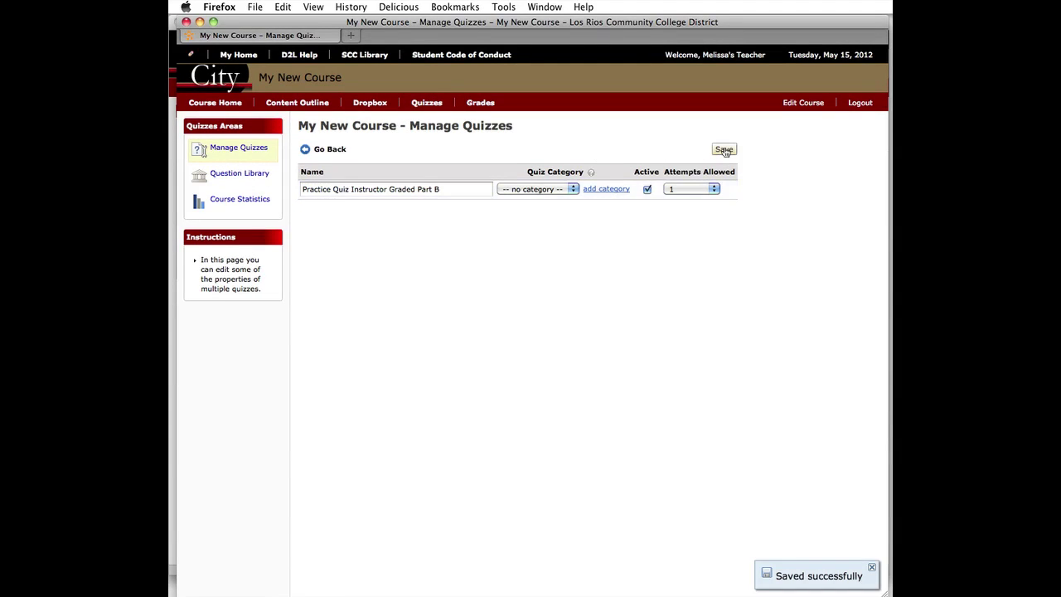
pyautogui.click(335, 151)
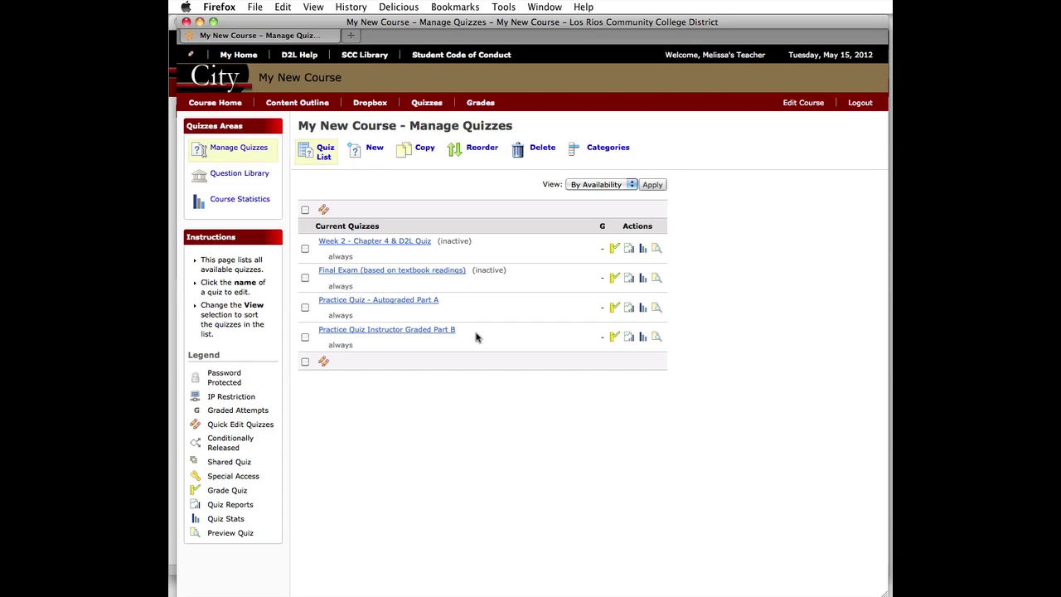
pyautogui.press('super+Tab')
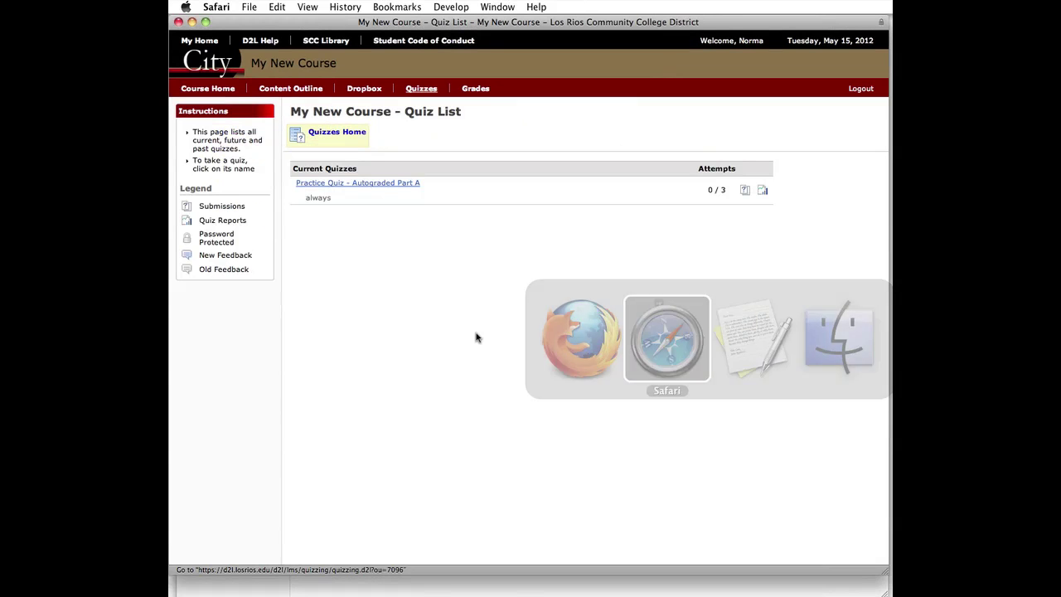
pyautogui.click(422, 90)
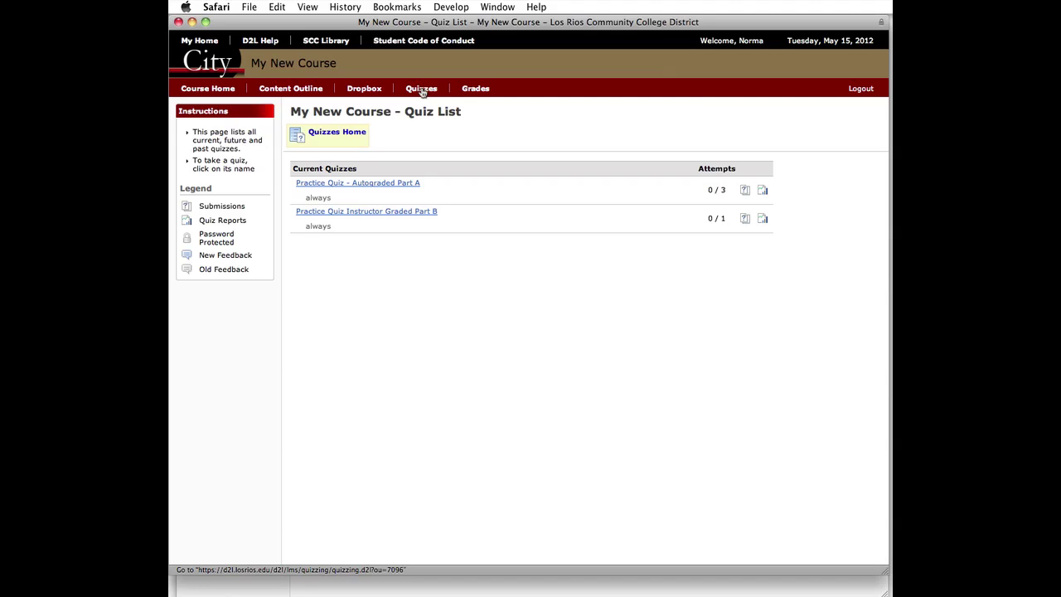